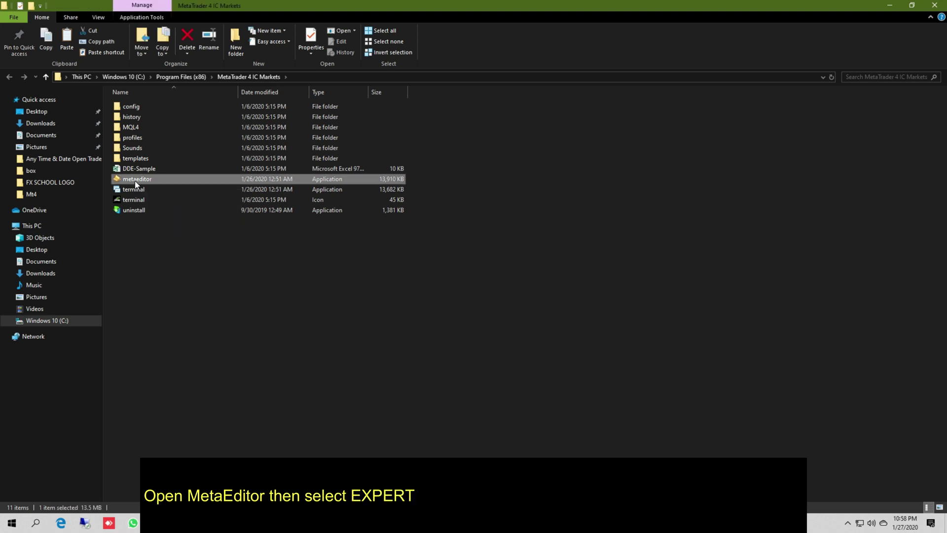
Launch metaeditor from the MetaTrader 4 IC Markets program folder and open its Experts folder in File Explorer
{"action": "left_click", "coordinate": [167, 189]}
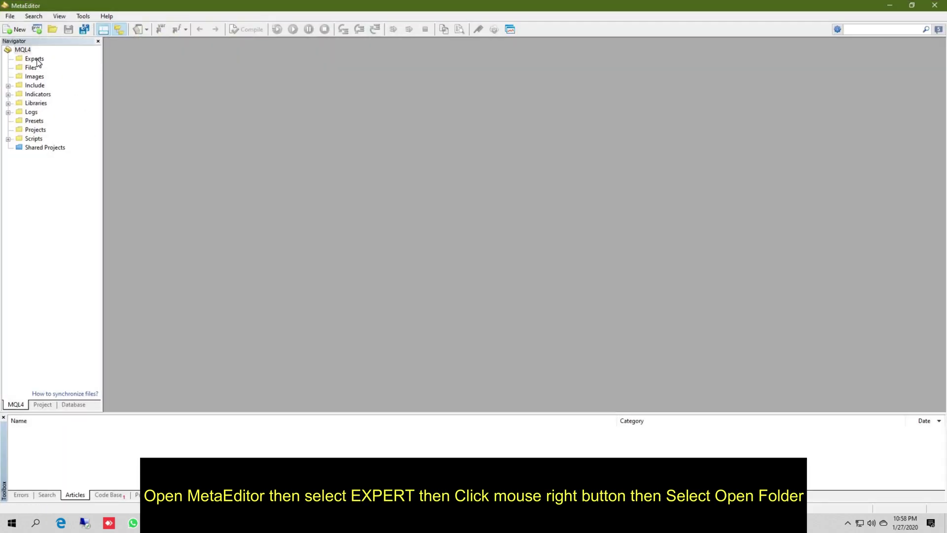
{"action": "right_click", "coordinate": [37, 59]}
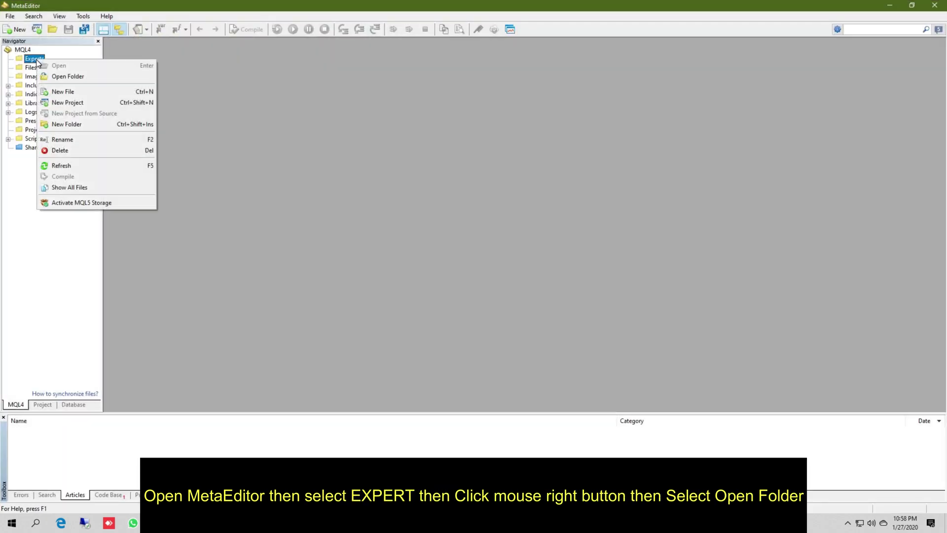
{"action": "left_click", "coordinate": [70, 79]}
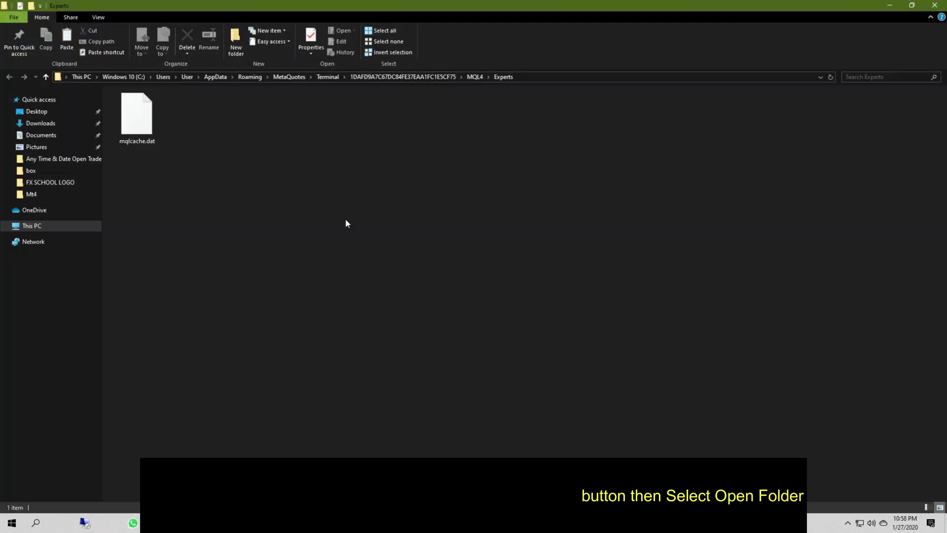
Paste the copied Master and Receiver EX4 files into the IC Markets Experts folder and close the open windows
{"action": "right_click", "coordinate": [261, 186]}
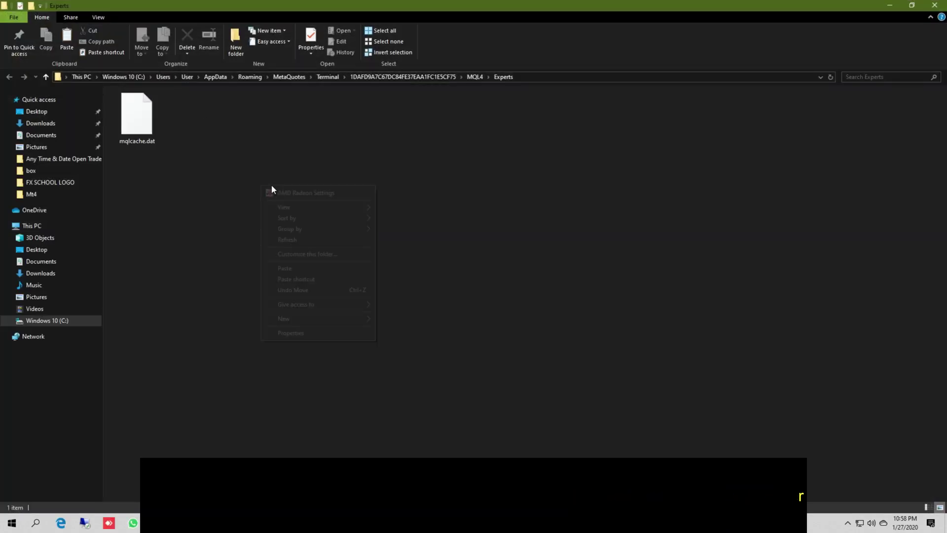
{"action": "left_click", "coordinate": [301, 269]}
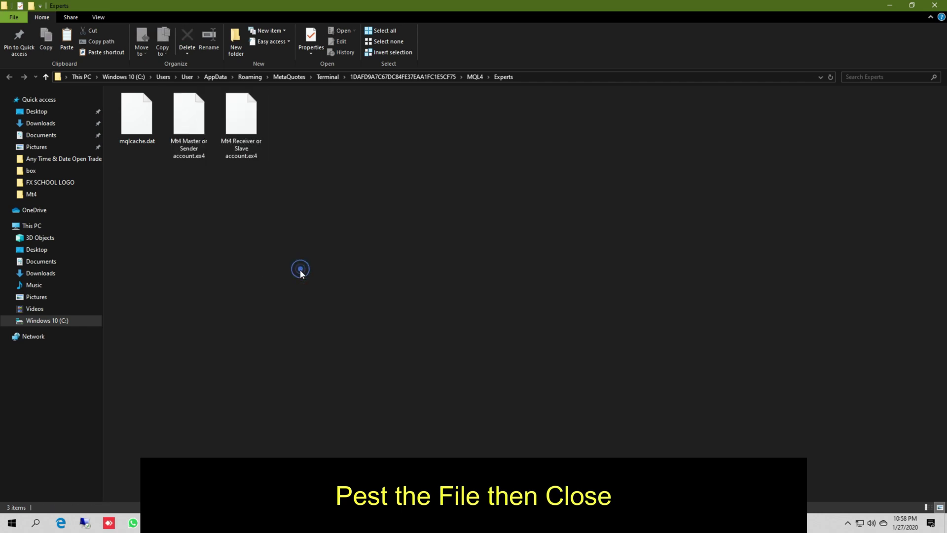
{"action": "left_click", "coordinate": [940, 4]}
{"action": "left_click", "coordinate": [940, 4]}
{"action": "left_click", "coordinate": [937, 5]}
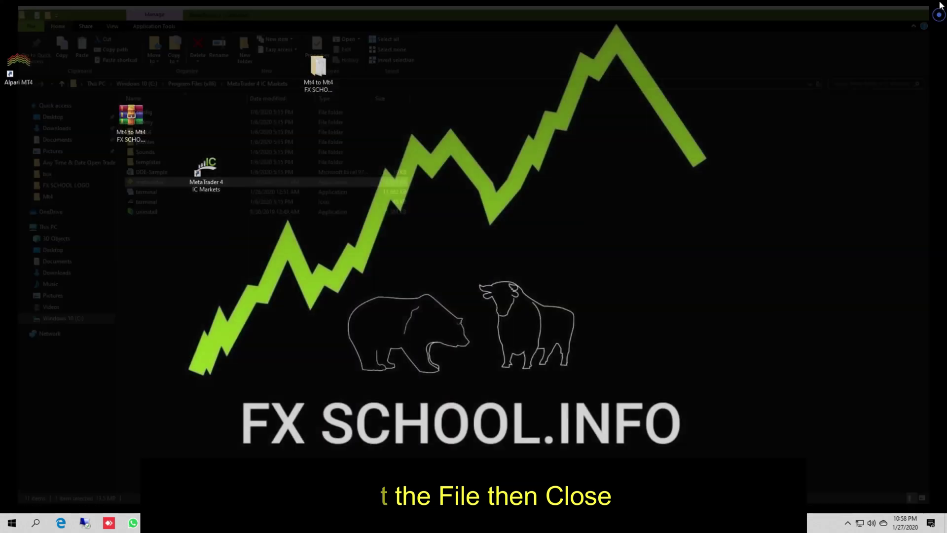
Move the Alpari MT4 desktop shortcut below the MetaTrader 4 IC Markets one and open its file location
{"action": "left_click_drag", "start_coordinate": [31, 71], "coordinate": [213, 264]}
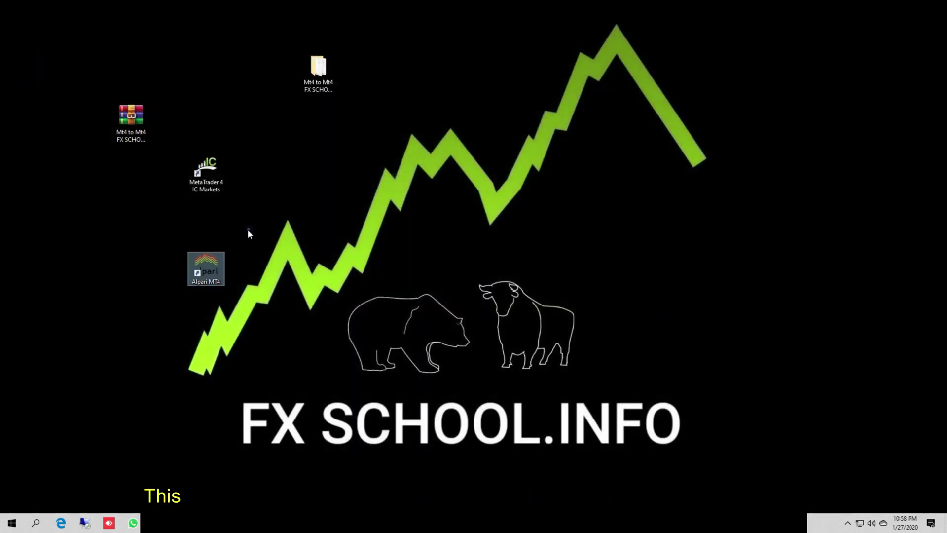
{"action": "right_click", "coordinate": [211, 262]}
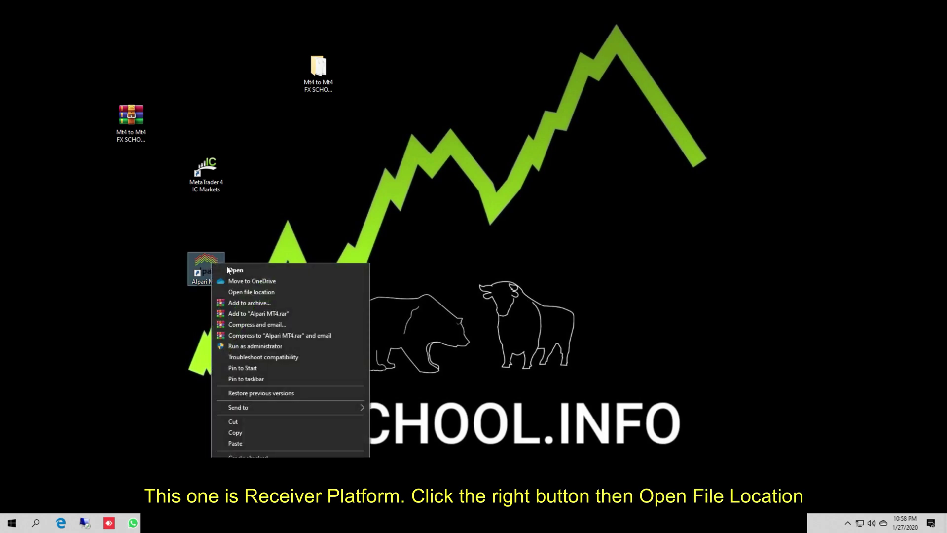
{"action": "left_click", "coordinate": [280, 294]}
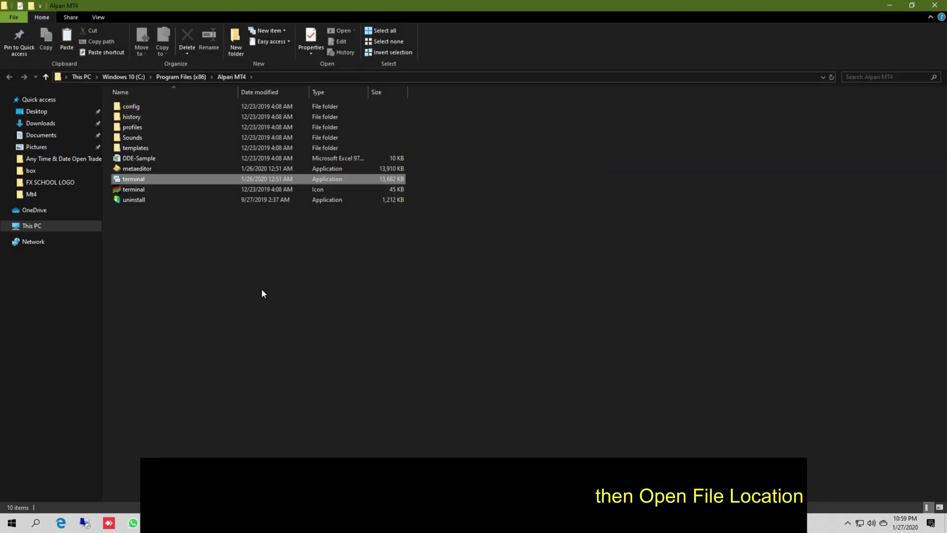
Launch metaeditor from the Alpari MT4 program folder and open its Experts folder in File Explorer
{"action": "right_click", "coordinate": [127, 168]}
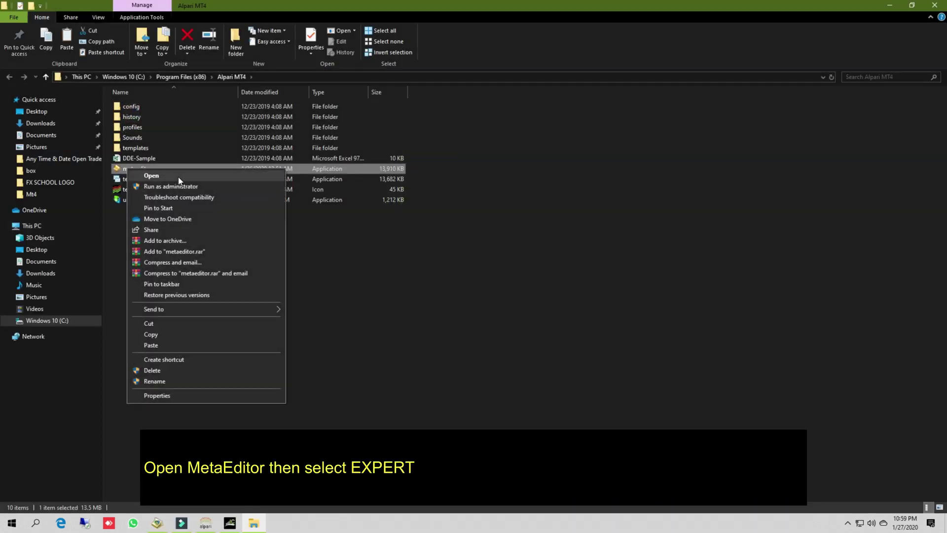
{"action": "left_click", "coordinate": [180, 177]}
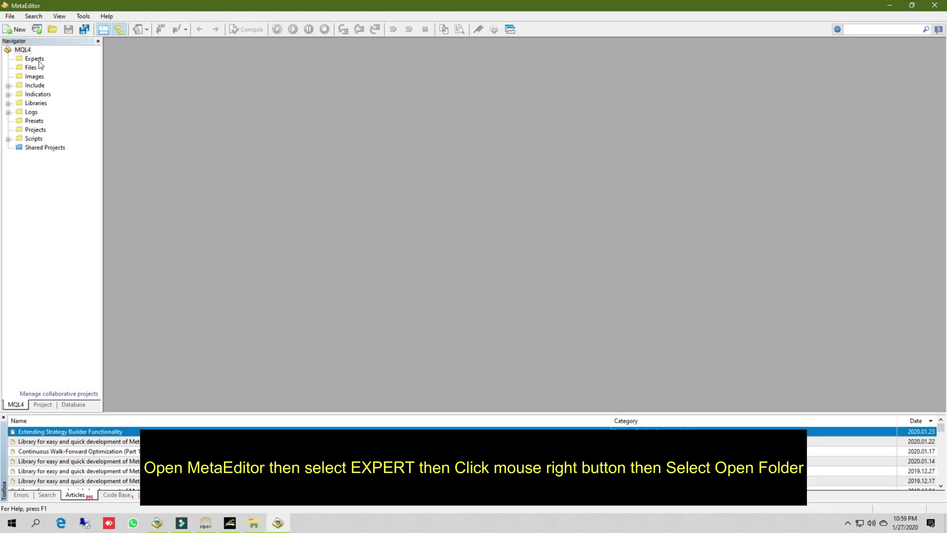
{"action": "right_click", "coordinate": [33, 59]}
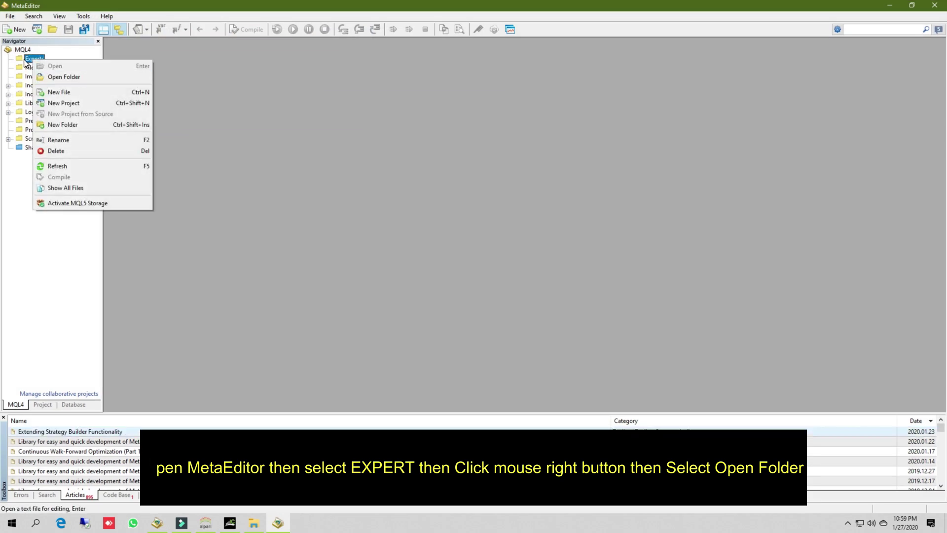
{"action": "left_click", "coordinate": [69, 77]}
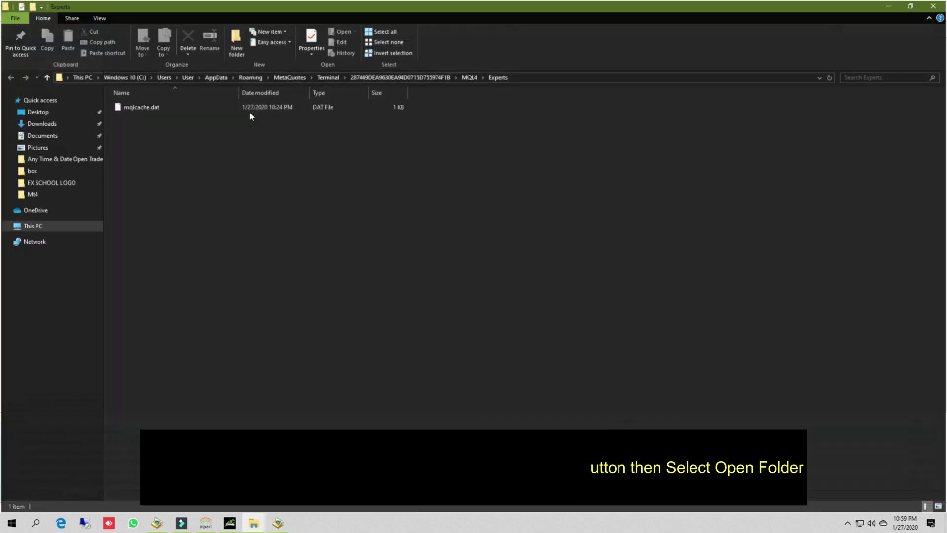
Paste the copied Master and Receiver EX4 files into the Alpari Experts folder and close the open windows
{"action": "right_click", "coordinate": [267, 171]}
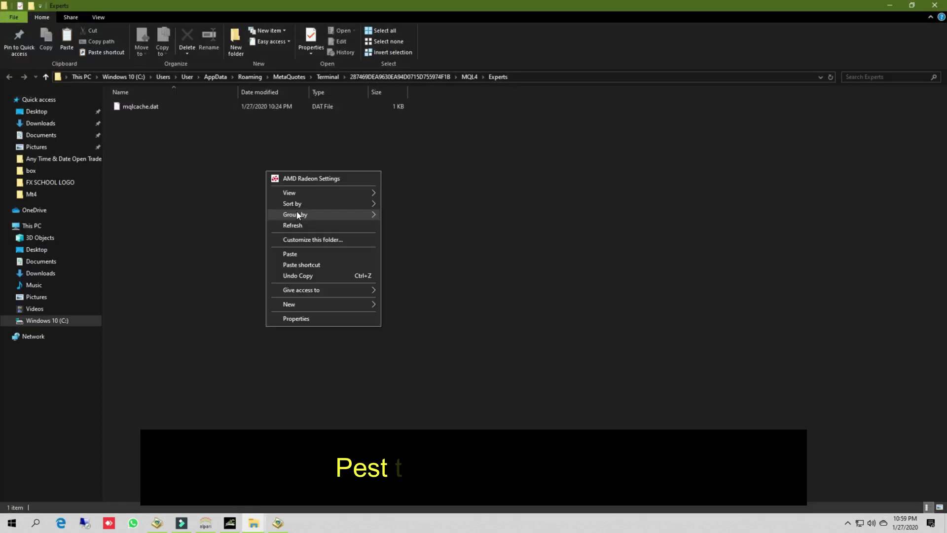
{"action": "left_click", "coordinate": [305, 254]}
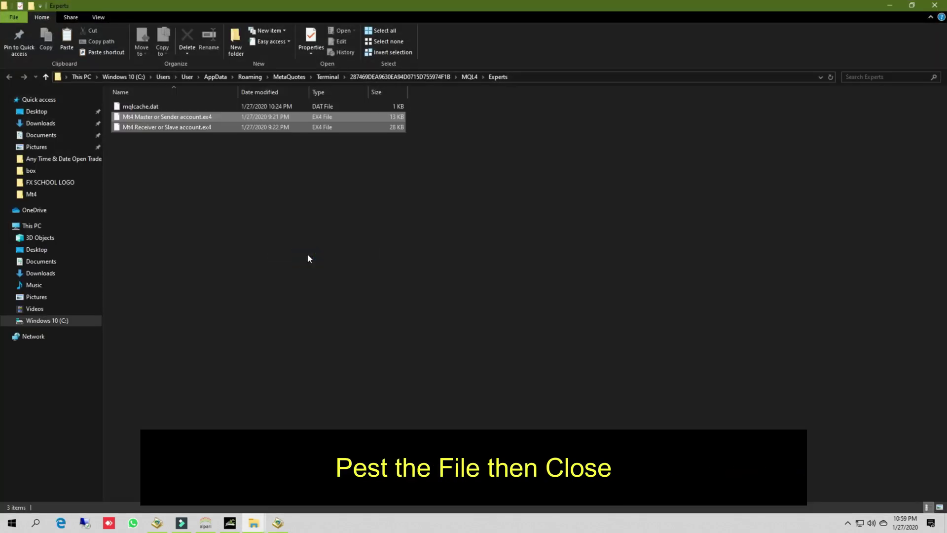
{"action": "double_click", "coordinate": [3, 5]}
{"action": "double_click", "coordinate": [3, 5]}
{"action": "double_click", "coordinate": [3, 5]}
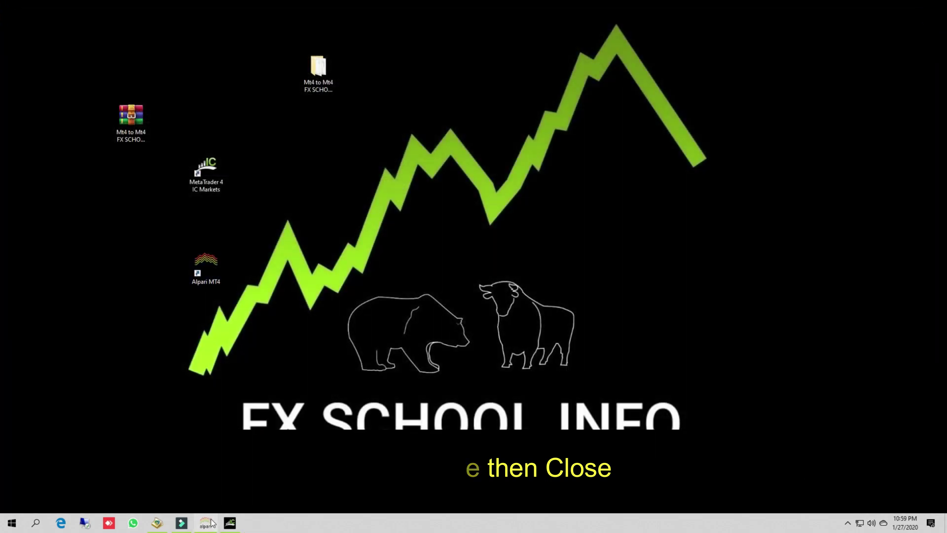
Start the MetaTrader 4 IC Markets terminal and the Alpari MT4 terminal from the desktop
{"action": "double_click", "coordinate": [208, 171]}
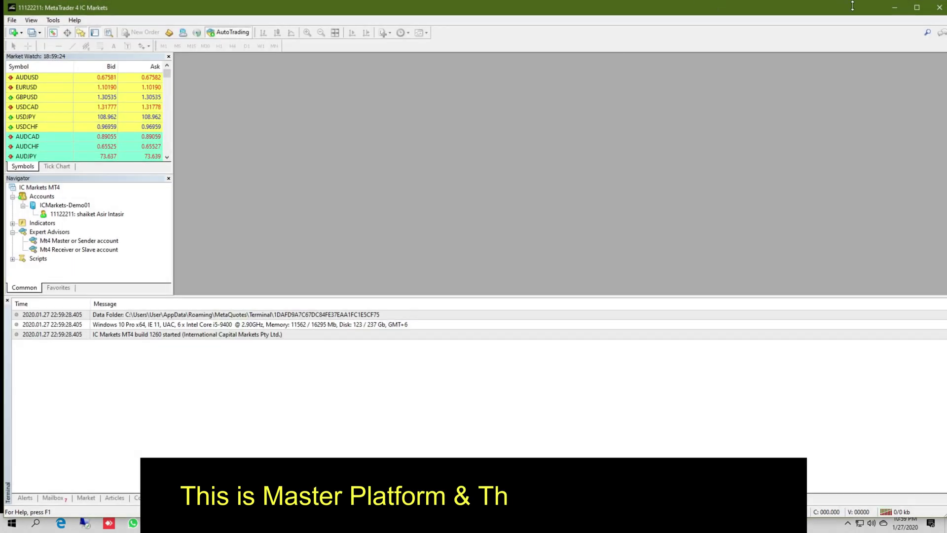
{"action": "left_click", "coordinate": [917, 7]}
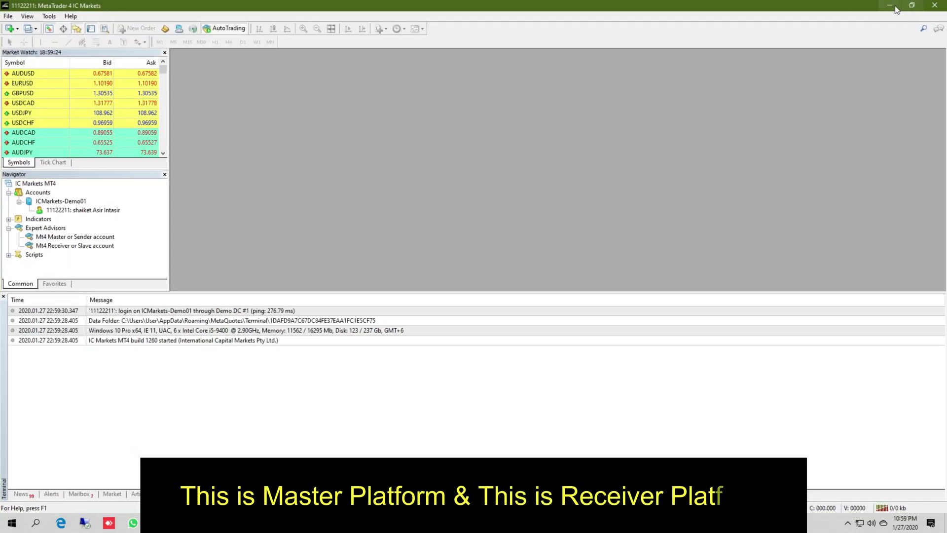
{"action": "left_click", "coordinate": [896, 7]}
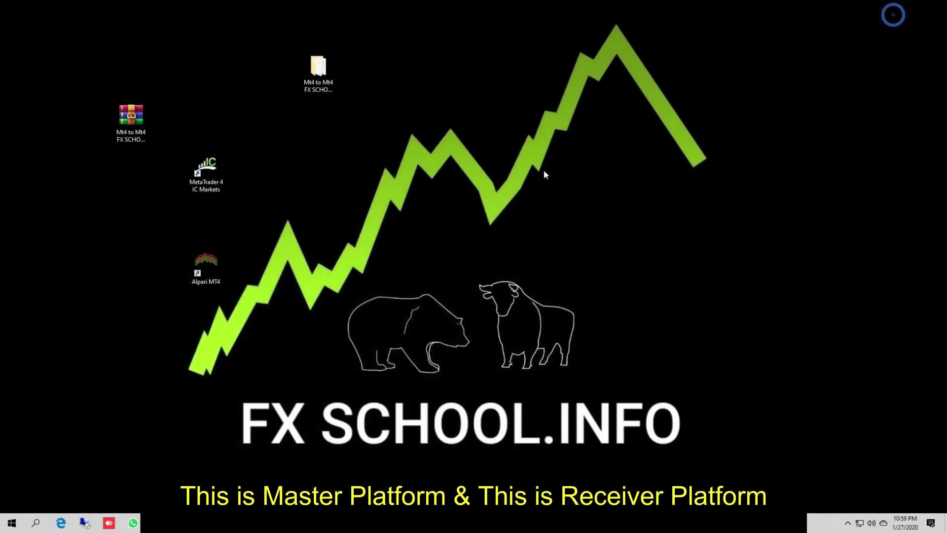
{"action": "double_click", "coordinate": [205, 261]}
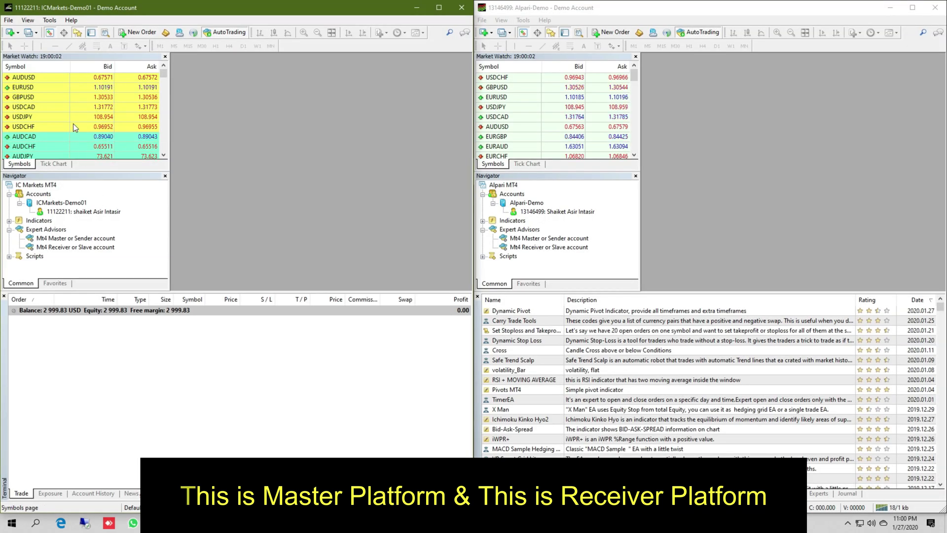
Switch to the Alpari terminal and display its Trade list
{"action": "left_click", "coordinate": [73, 126]}
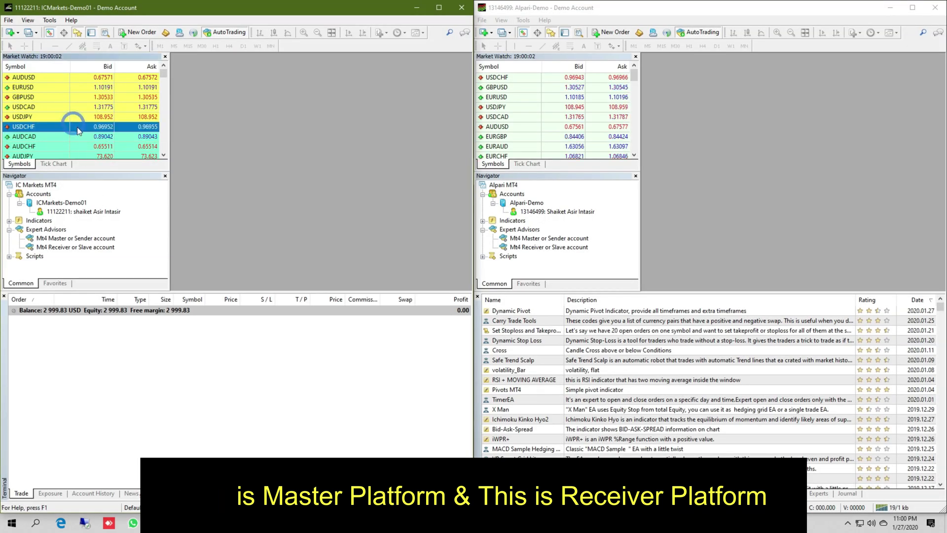
{"action": "left_click", "coordinate": [562, 126]}
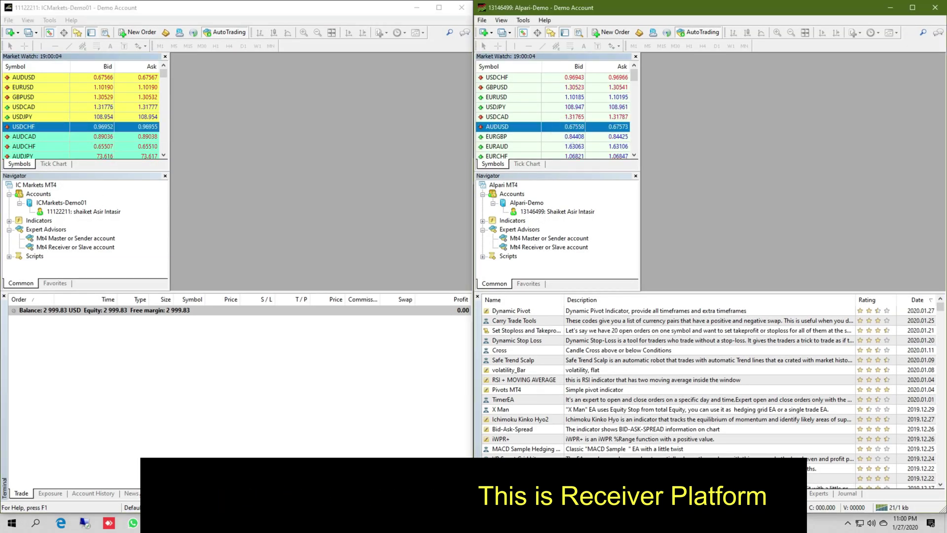
{"action": "left_click", "coordinate": [495, 493]}
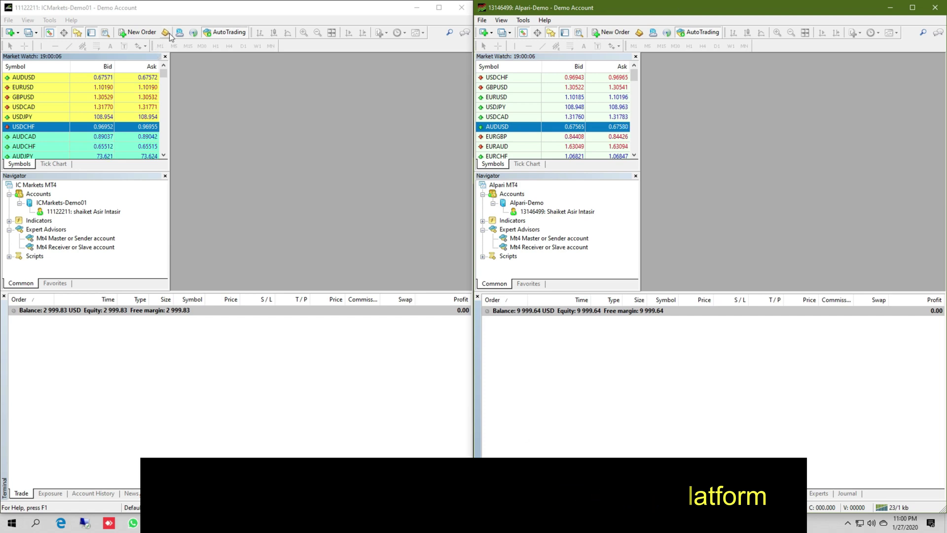
Check the Navigator in both terminals for the Mt4 Master or Sender account and Mt4 Receiver or Slave account expert advisors
{"action": "left_click", "coordinate": [78, 32]}
{"action": "left_click", "coordinate": [77, 33]}
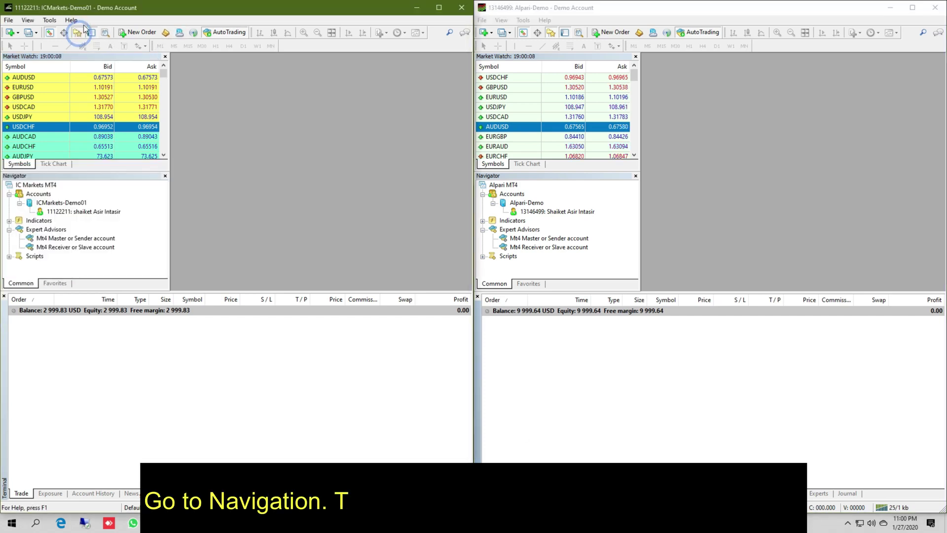
{"action": "left_click", "coordinate": [56, 240]}
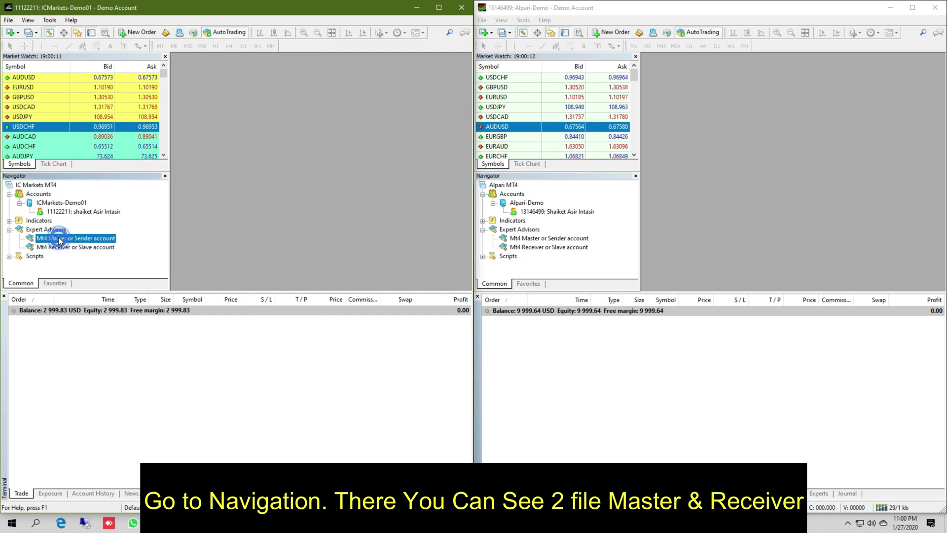
{"action": "left_click", "coordinate": [62, 248]}
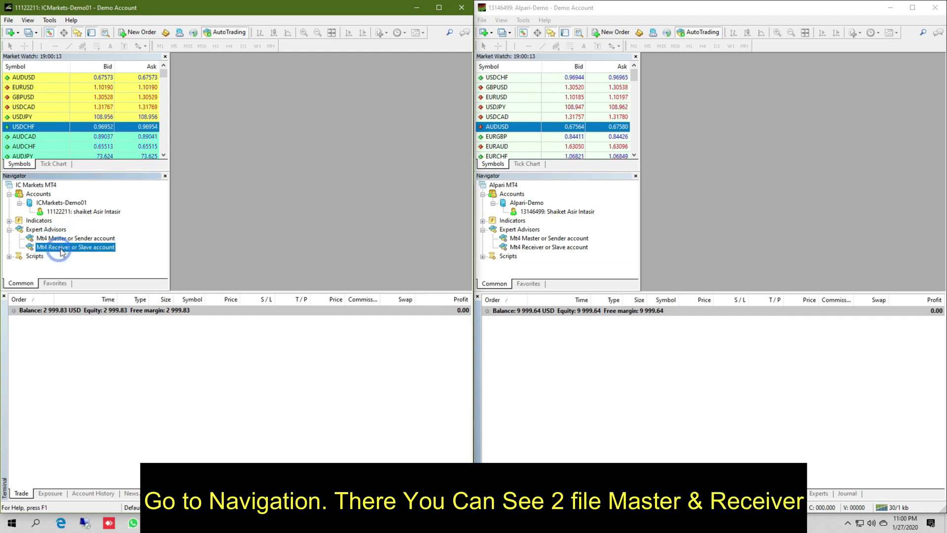
{"action": "left_click", "coordinate": [553, 33]}
{"action": "left_click", "coordinate": [554, 34]}
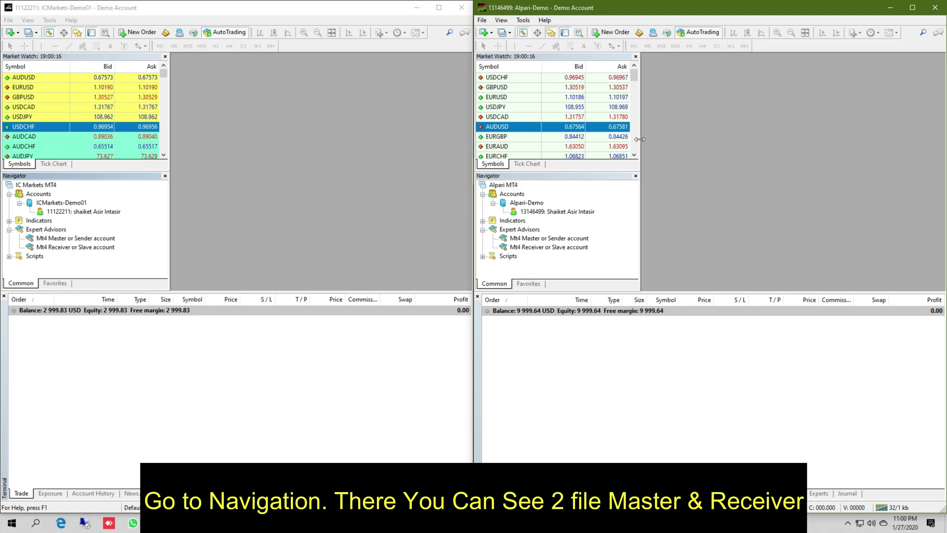
{"action": "left_click", "coordinate": [539, 238]}
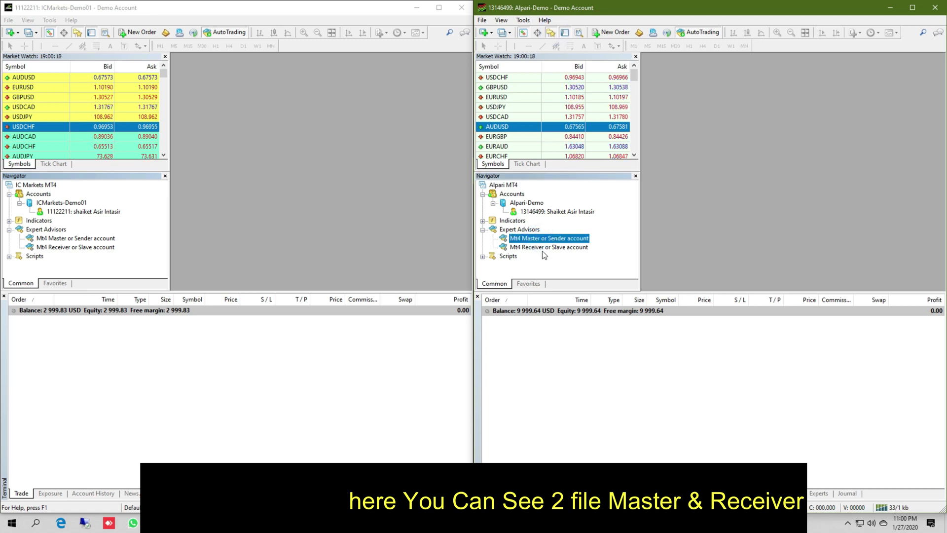
{"action": "left_click", "coordinate": [544, 248]}
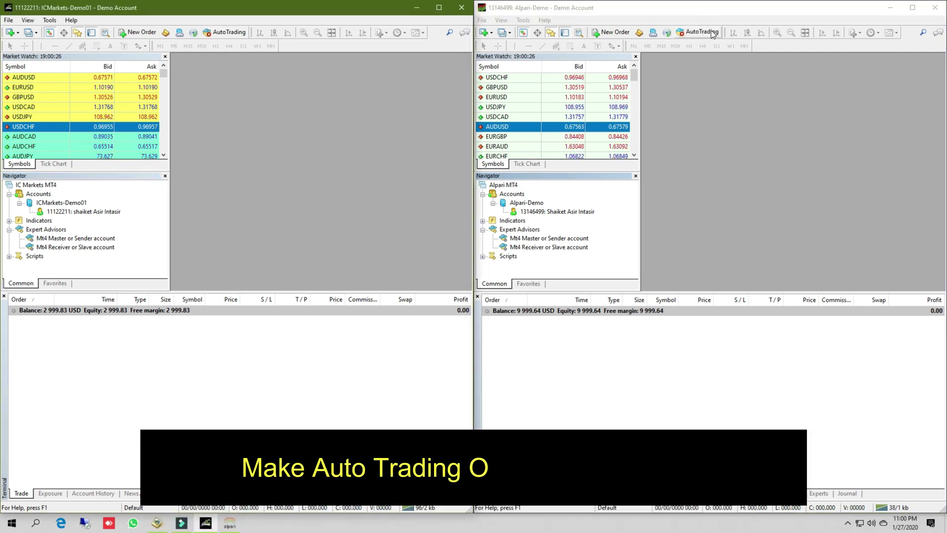
Turn on AutoTrading in both the Alpari and IC Markets terminals
{"action": "left_click", "coordinate": [703, 33]}
{"action": "left_click", "coordinate": [214, 32]}
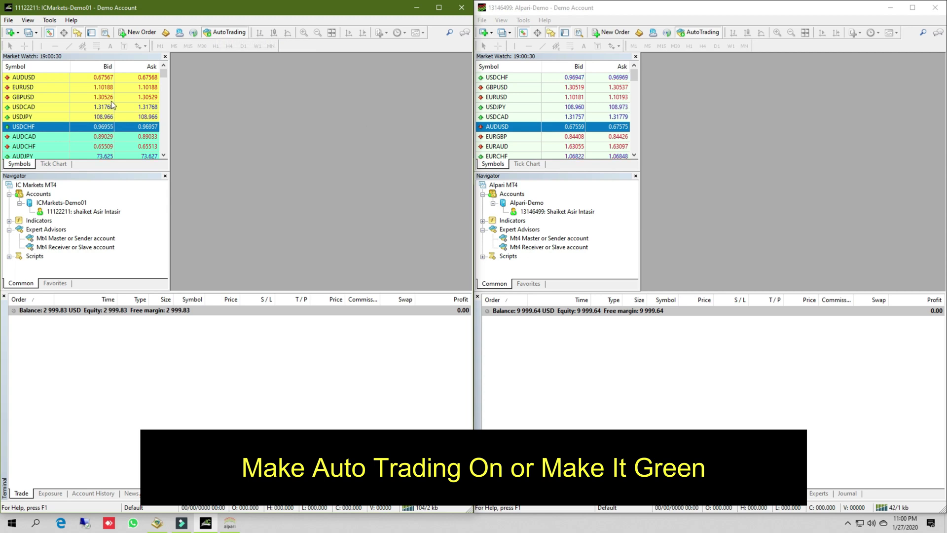
Hide all symbols in the IC Markets Market Watch and show all available symbols again
{"action": "right_click", "coordinate": [74, 100]}
{"action": "left_click", "coordinate": [51, 98]}
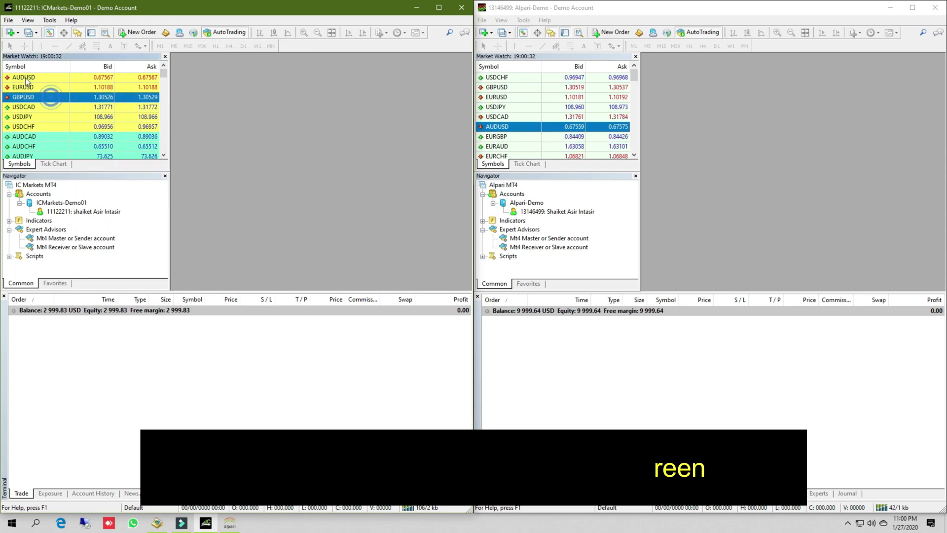
{"action": "left_click", "coordinate": [50, 35]}
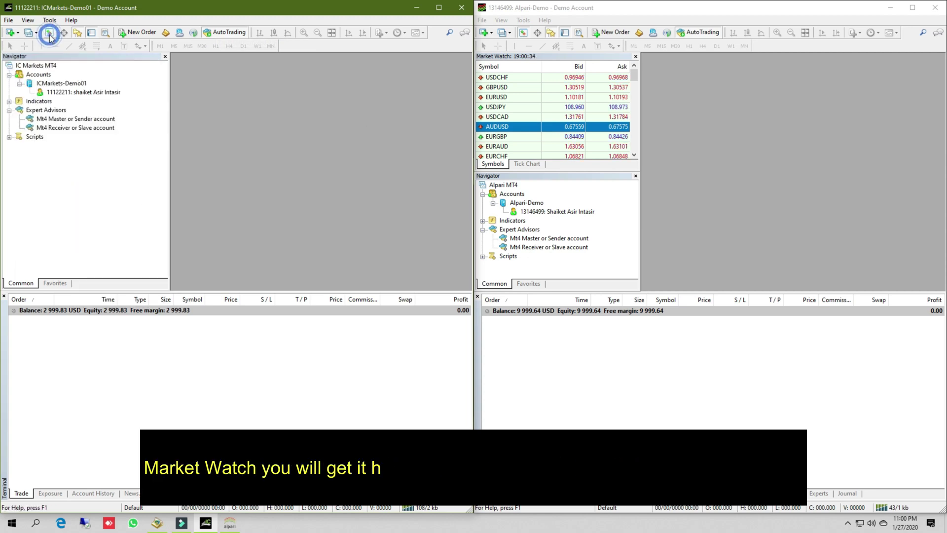
{"action": "left_click", "coordinate": [50, 34]}
{"action": "right_click", "coordinate": [78, 108]}
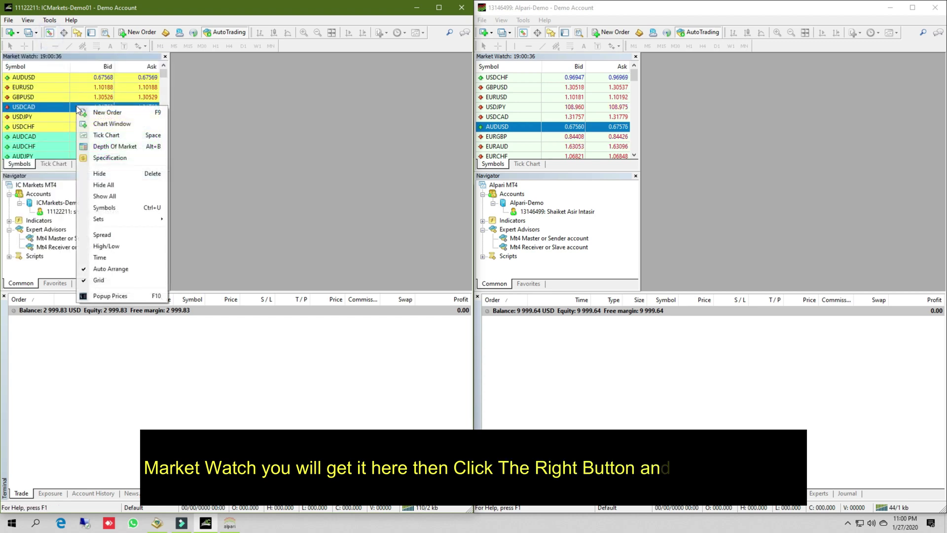
{"action": "left_click", "coordinate": [104, 185]}
{"action": "right_click", "coordinate": [94, 99]}
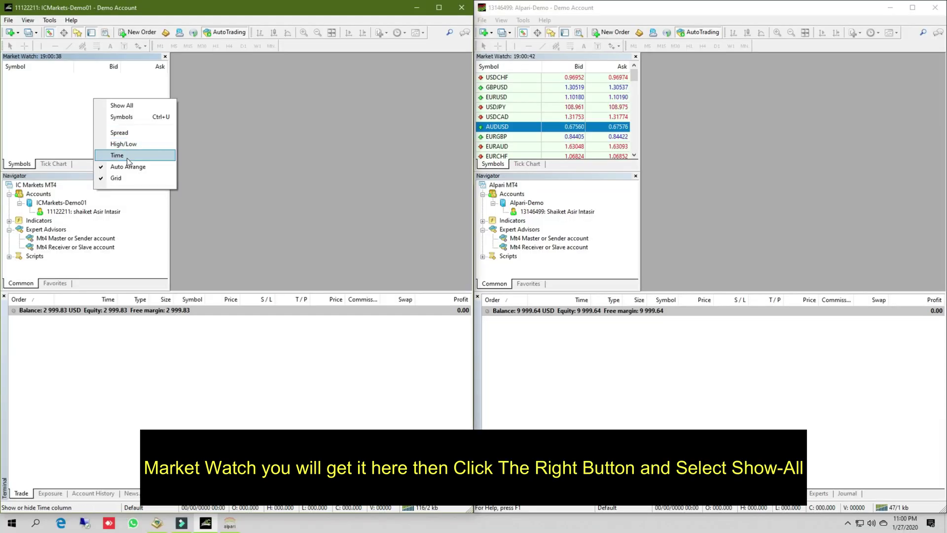
{"action": "left_click", "coordinate": [120, 105]}
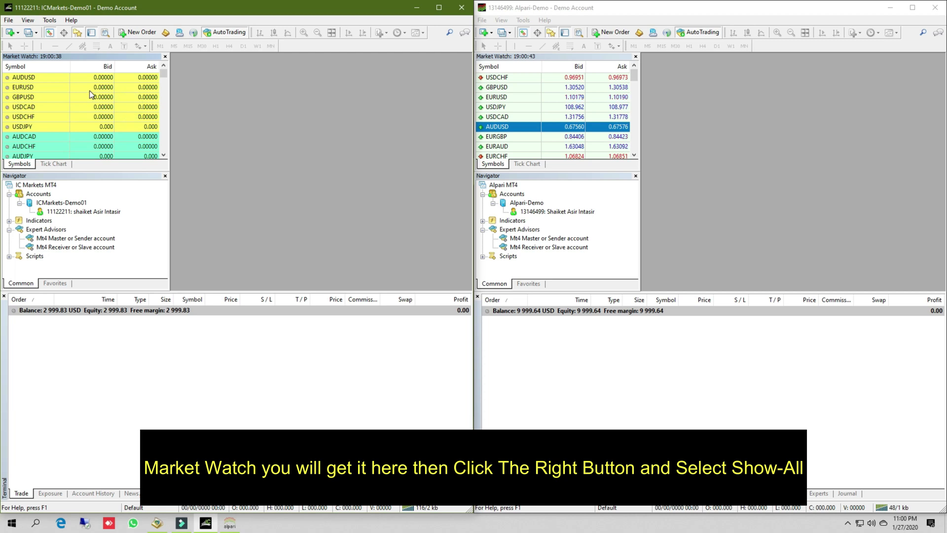
Show all available symbols in the Alpari Market Watch
{"action": "right_click", "coordinate": [544, 94]}
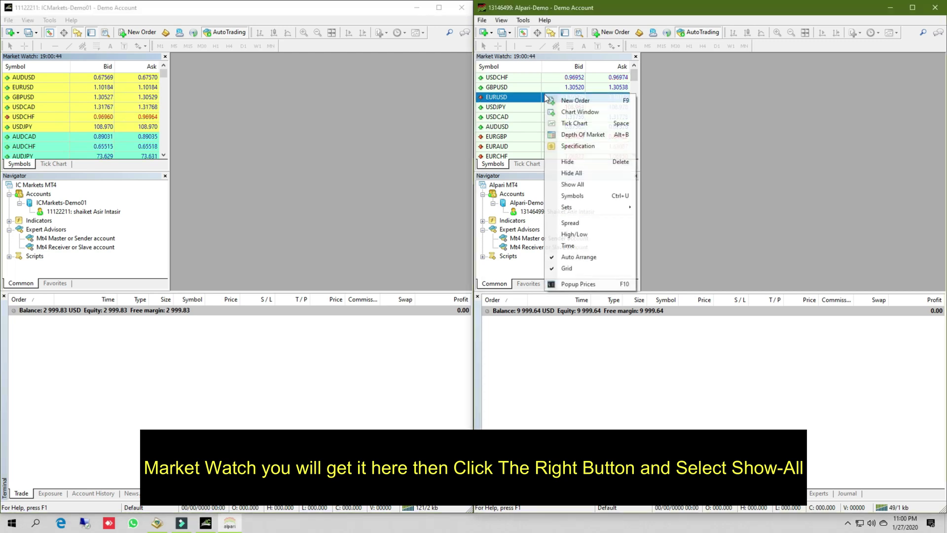
{"action": "left_click", "coordinate": [592, 186]}
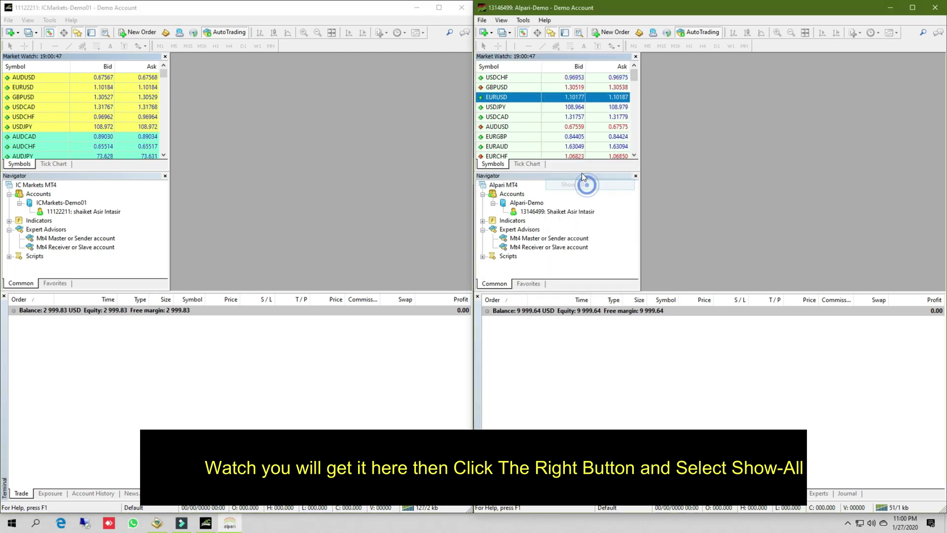
{"action": "left_click", "coordinate": [575, 117]}
Open an AUDCAD chart in the IC Markets terminal and maximize it
{"action": "left_click", "coordinate": [102, 108]}
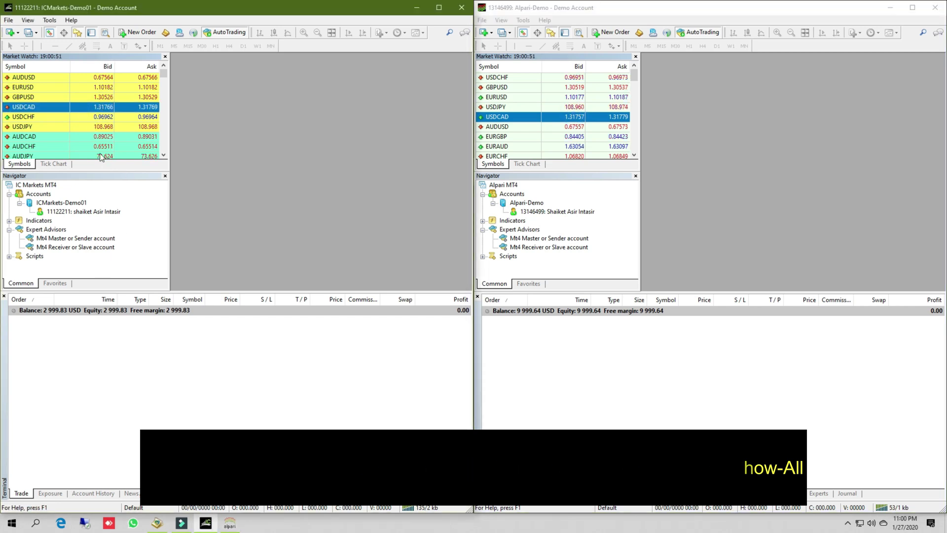
{"action": "right_click", "coordinate": [32, 137]}
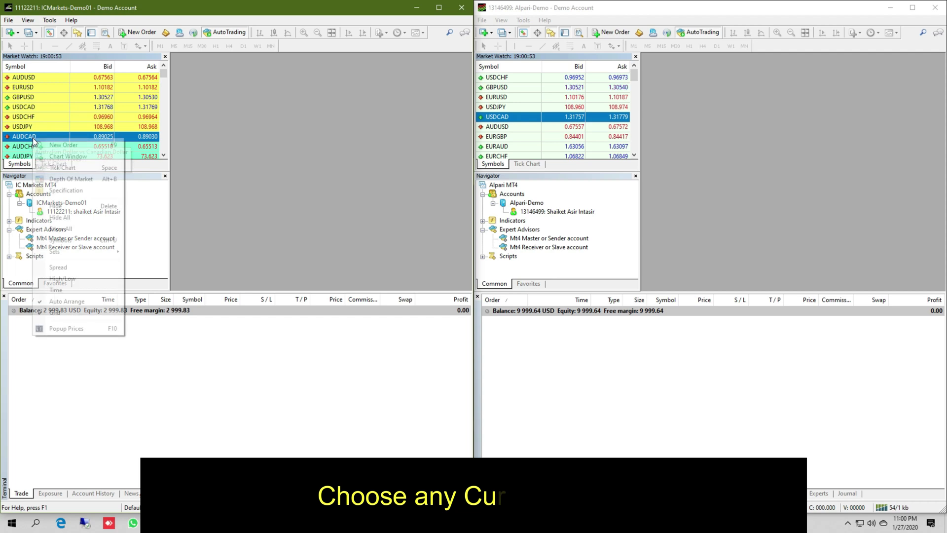
{"action": "left_click", "coordinate": [83, 156]}
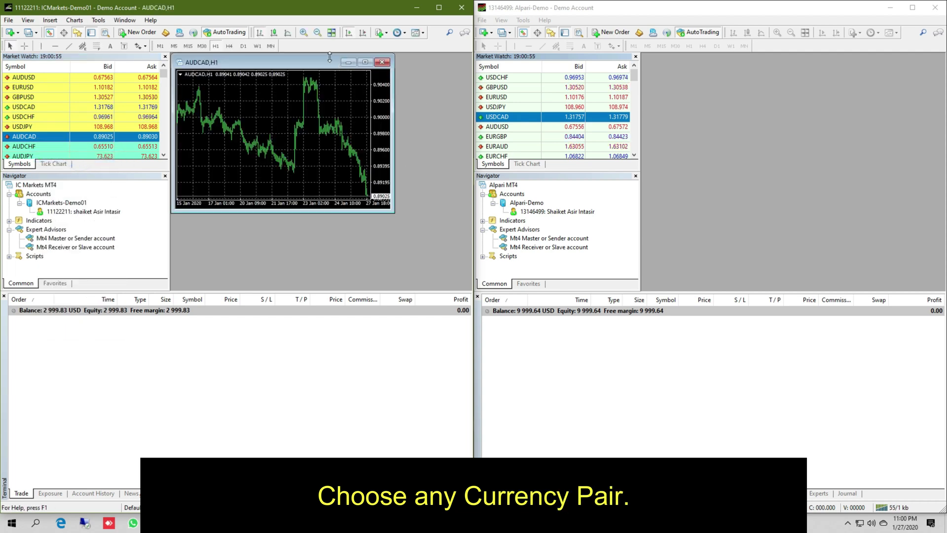
{"action": "double_click", "coordinate": [313, 62]}
Open a EURCHF chart in the Alpari terminal and maximize it
{"action": "left_click", "coordinate": [539, 127]}
{"action": "scroll", "coordinate": [519, 156], "scroll_direction": "down", "scroll_amount": 1}
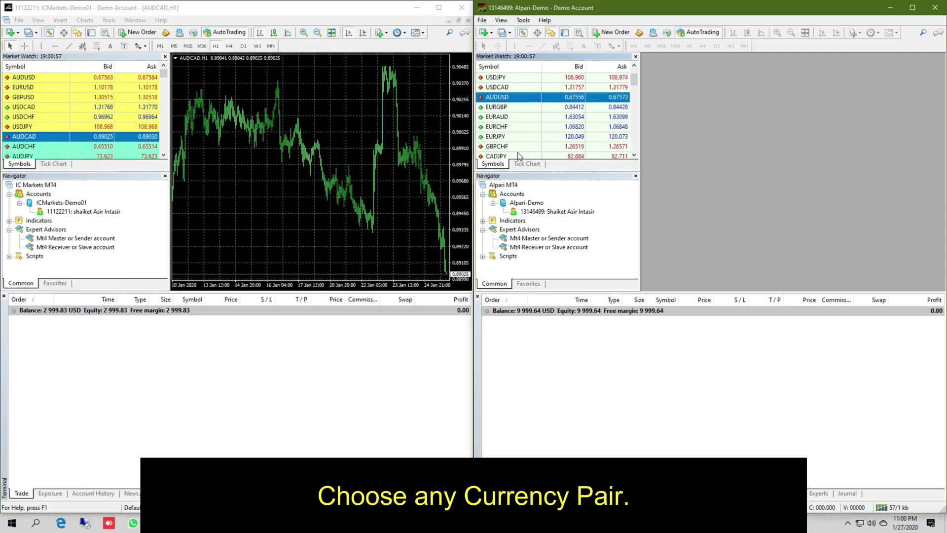
{"action": "right_click", "coordinate": [504, 129]}
{"action": "left_click", "coordinate": [531, 147]}
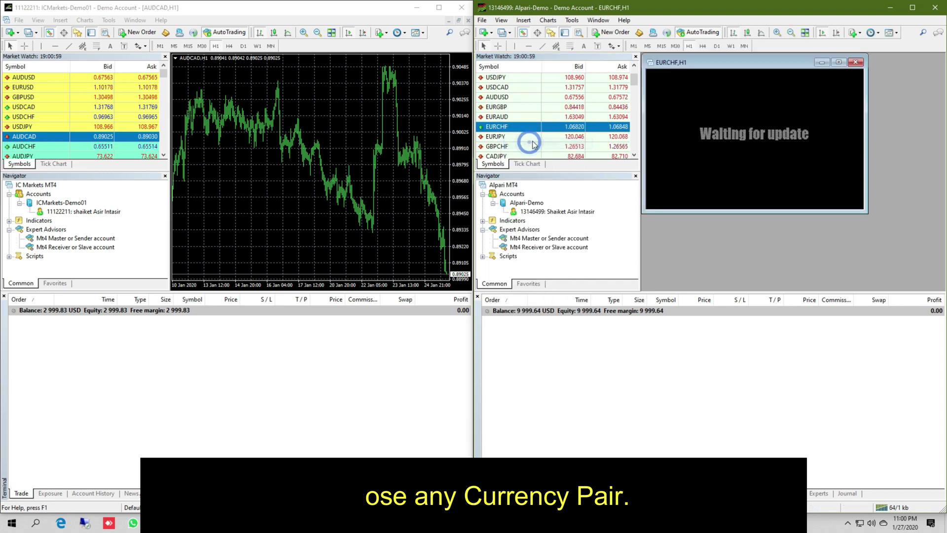
{"action": "double_click", "coordinate": [769, 63]}
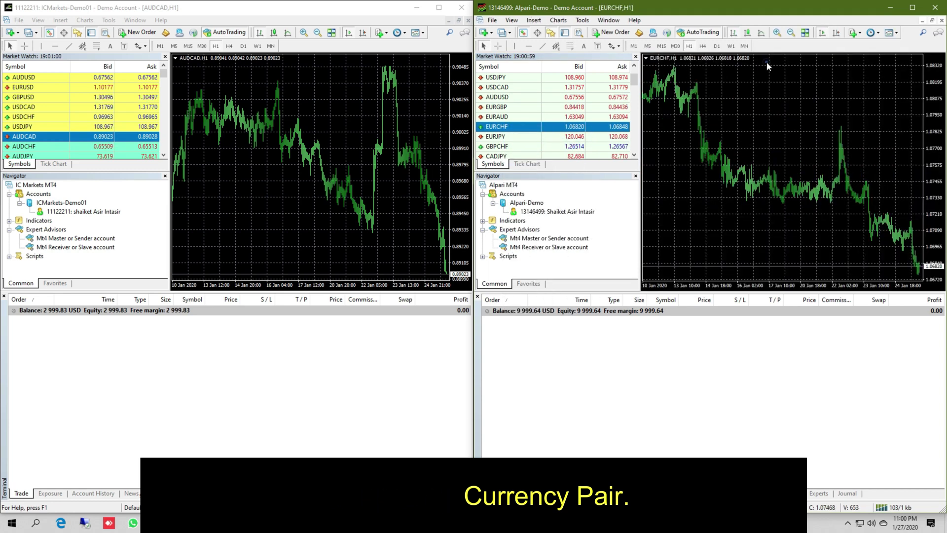
Attach the Mt4 Master or Sender account expert to the IC Markets AUDCAD chart on channel number 1
{"action": "left_click", "coordinate": [78, 241]}
{"action": "left_click", "coordinate": [247, 188]}
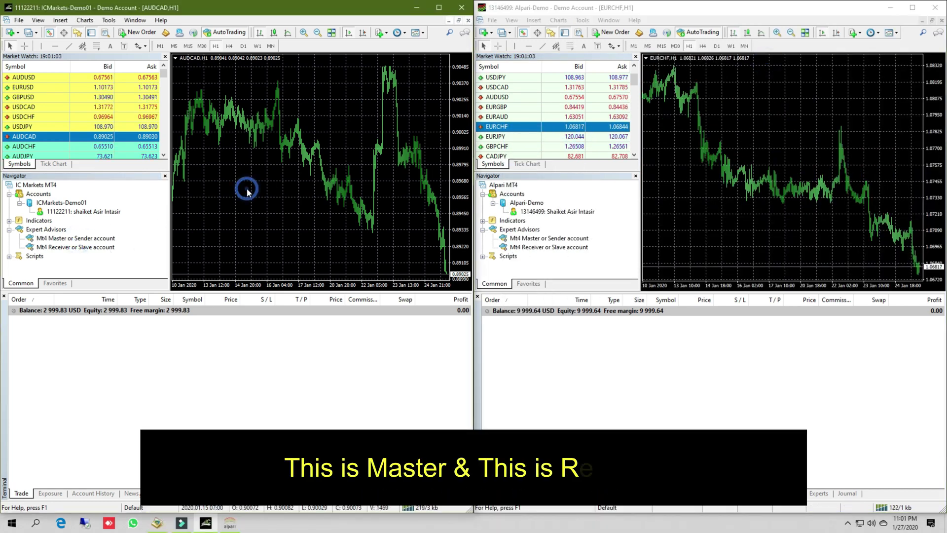
{"action": "left_click", "coordinate": [756, 161]}
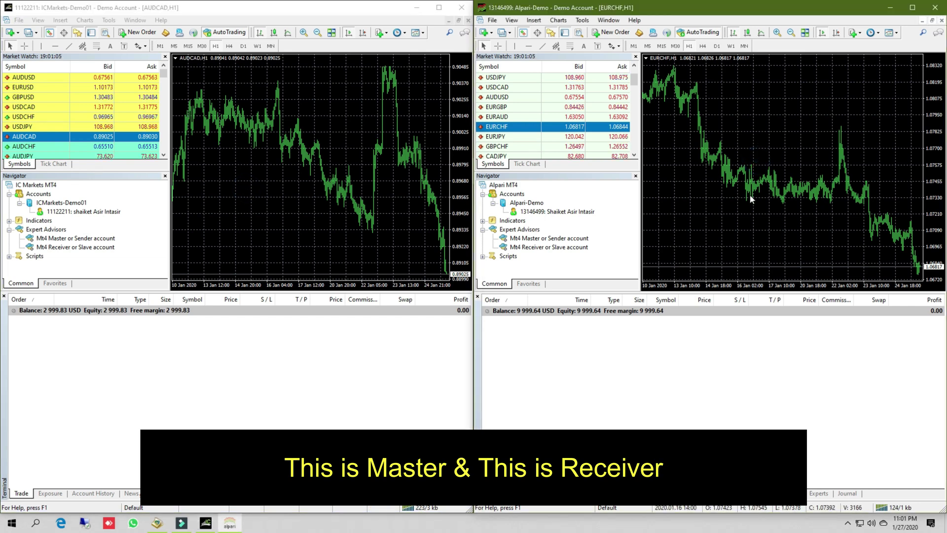
{"action": "double_click", "coordinate": [74, 240]}
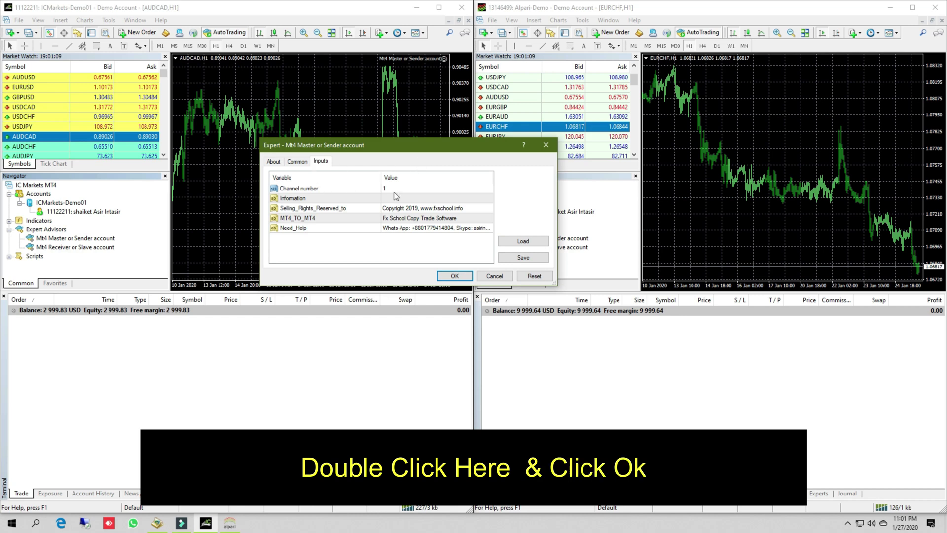
{"action": "left_click", "coordinate": [444, 277]}
Attach the Mt4 Receiver or Slave account expert to the Alpari EURCHF chart on channel number 1, reviewing its common settings and inputs
{"action": "left_click", "coordinate": [765, 229]}
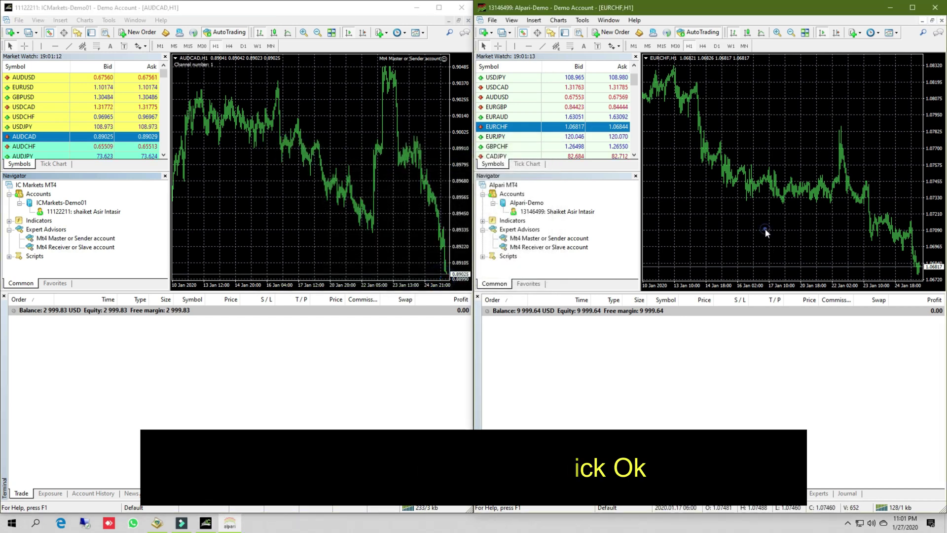
{"action": "double_click", "coordinate": [556, 247]}
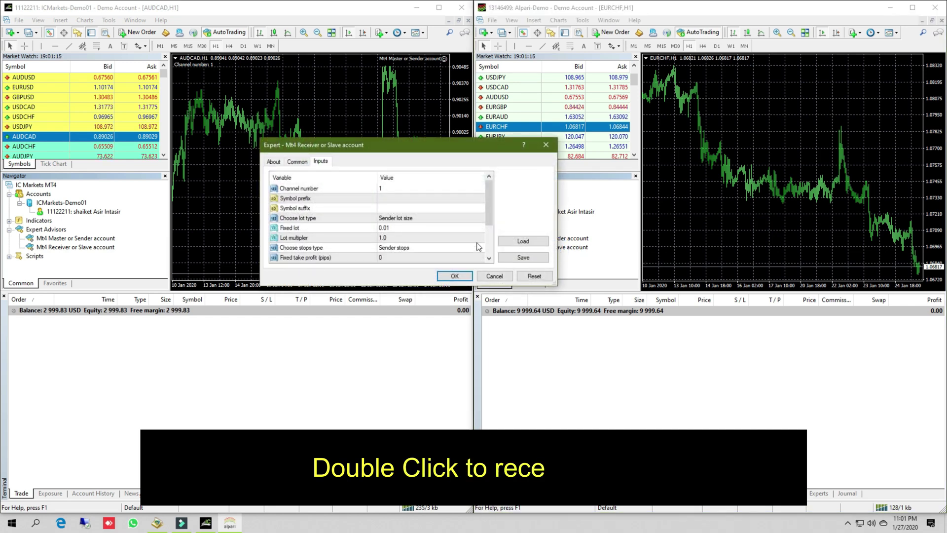
{"action": "left_click", "coordinate": [297, 162]}
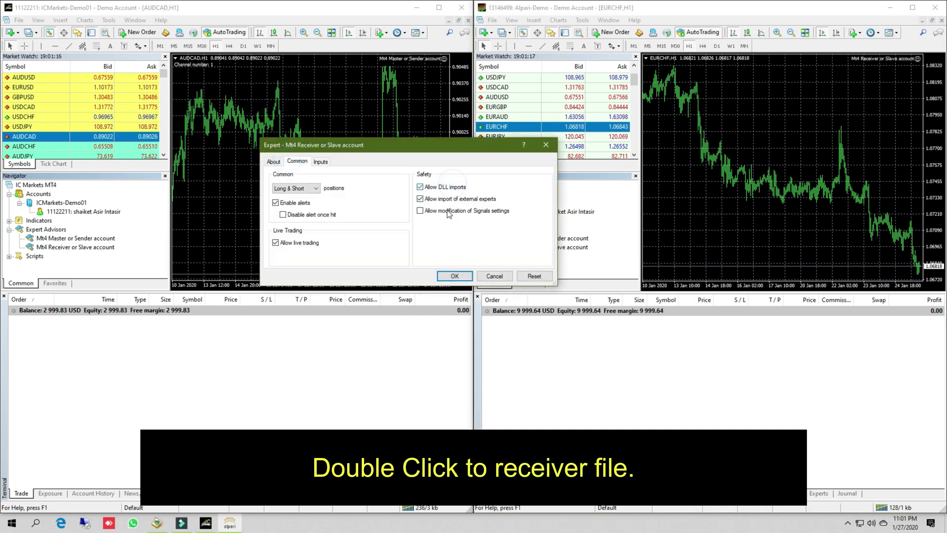
{"action": "left_click", "coordinate": [317, 164]}
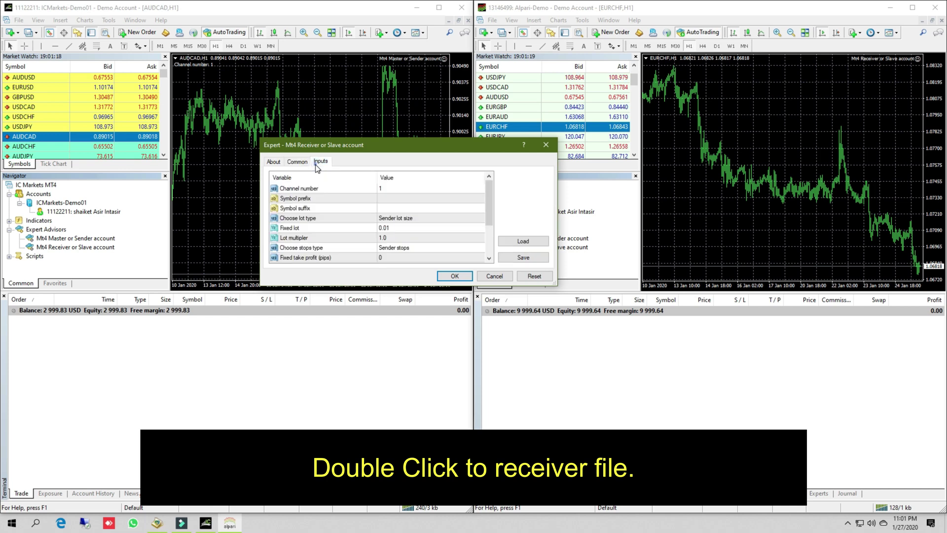
{"action": "left_click", "coordinate": [452, 276]}
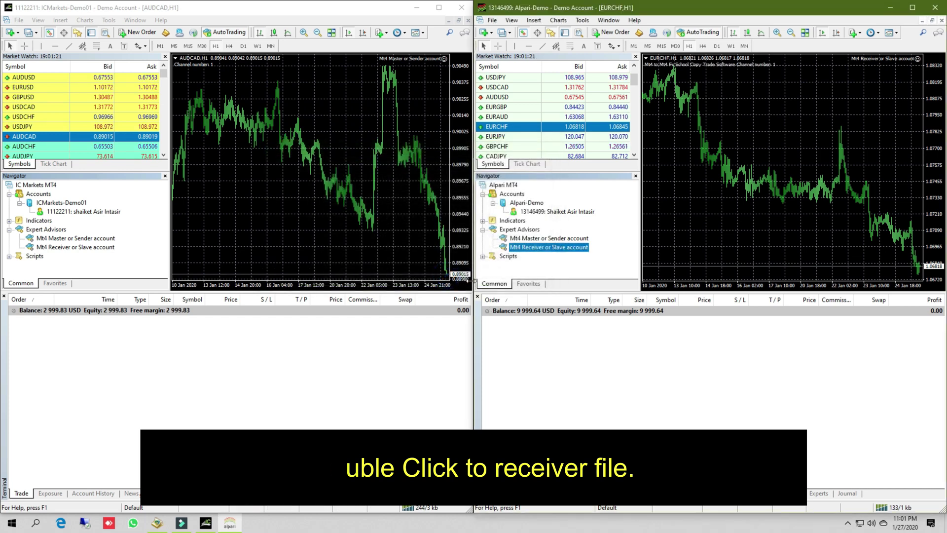
{"action": "left_click", "coordinate": [699, 182]}
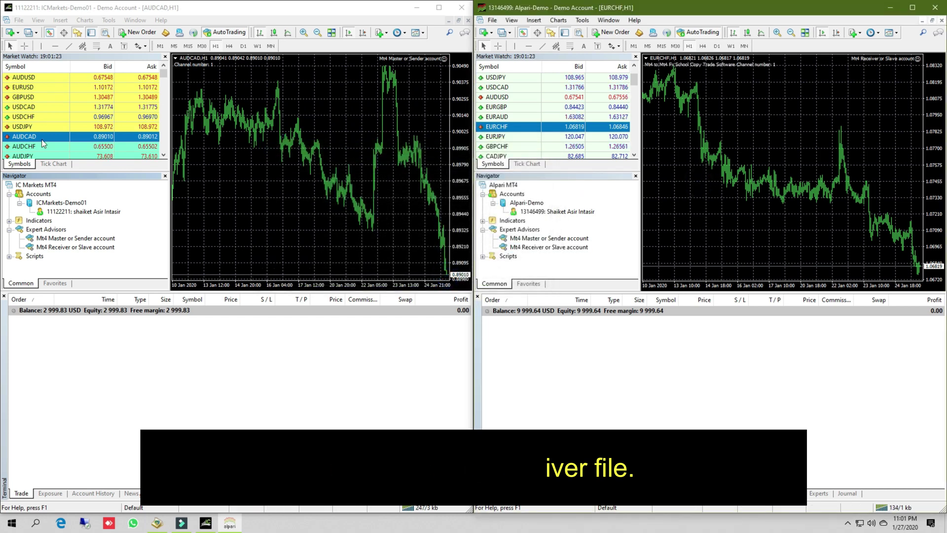
Open a USDCAD chart in the IC Markets terminal and buy 0.01 lot with one-click trading
{"action": "right_click", "coordinate": [19, 108]}
{"action": "left_click", "coordinate": [46, 127]}
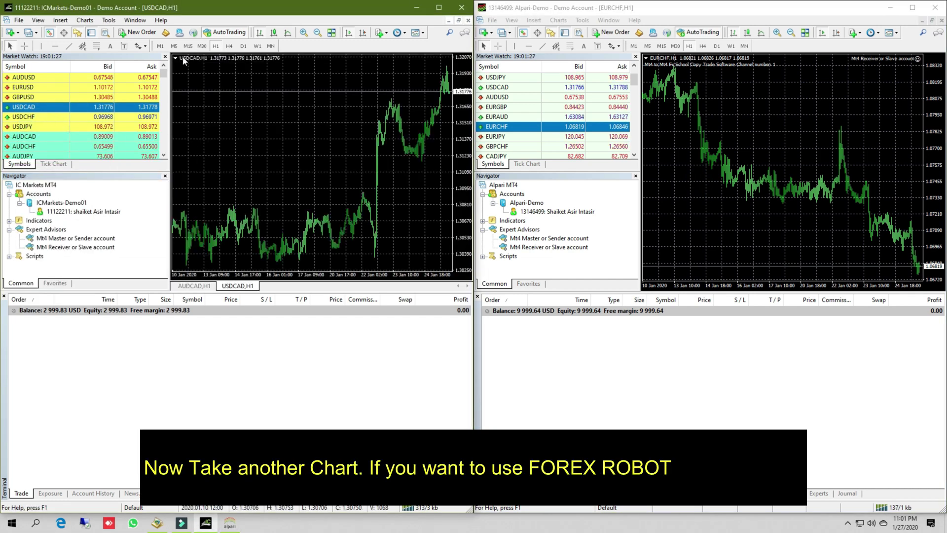
{"action": "left_click", "coordinate": [175, 58]}
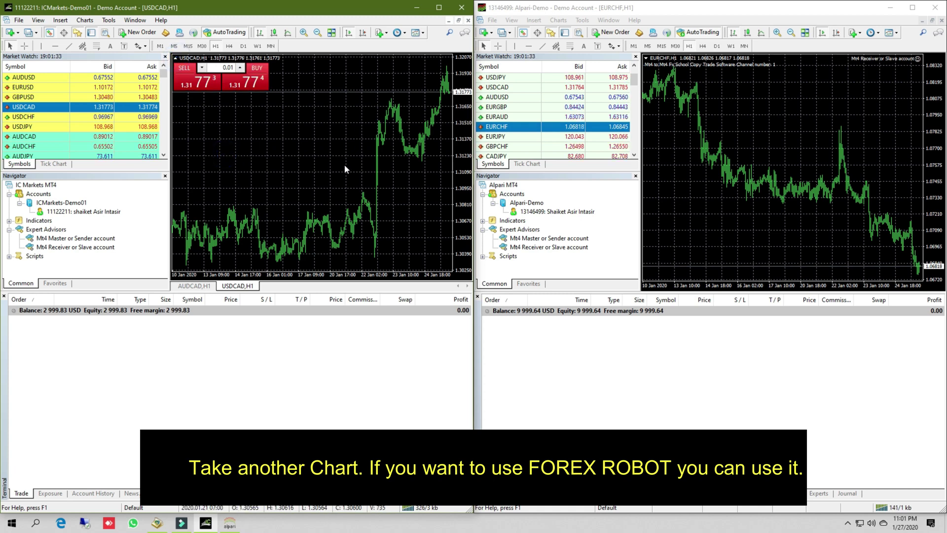
{"action": "left_click", "coordinate": [259, 85]}
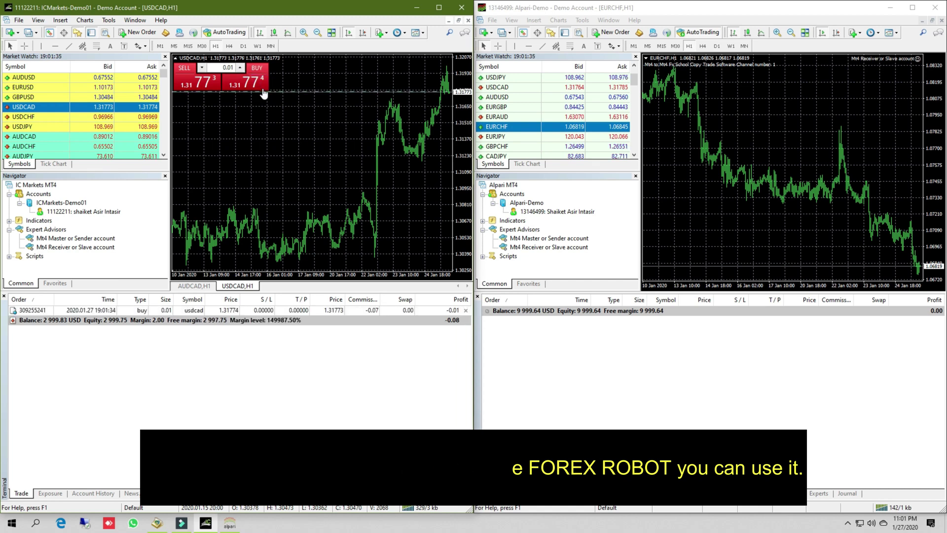
Compare the USDCAD trade in both terminals and check the charts running the master and receiver experts
{"action": "left_click", "coordinate": [344, 310]}
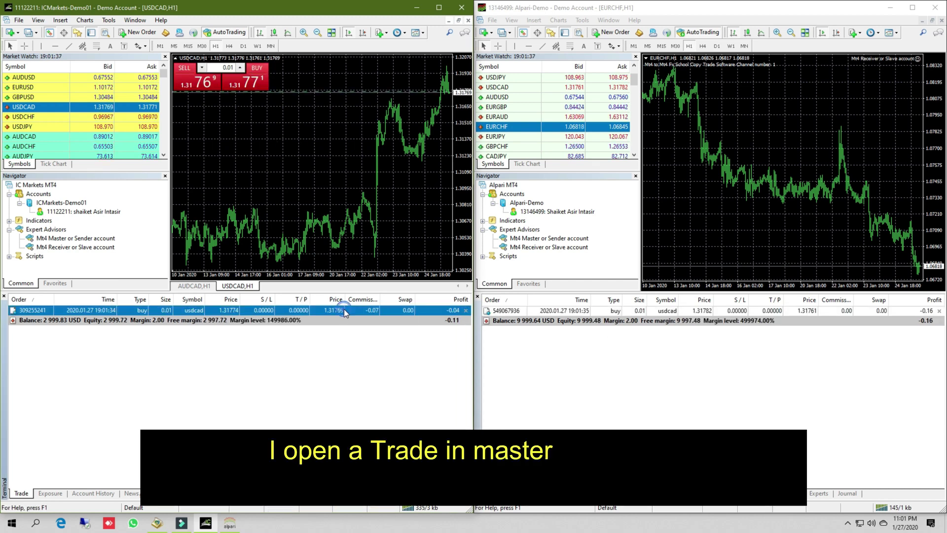
{"action": "left_click", "coordinate": [736, 311]}
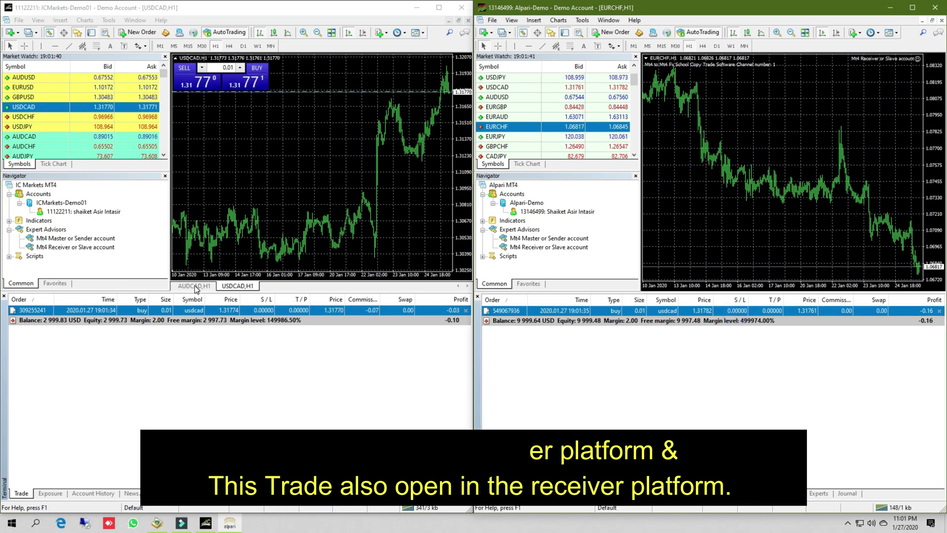
{"action": "left_click", "coordinate": [195, 286]}
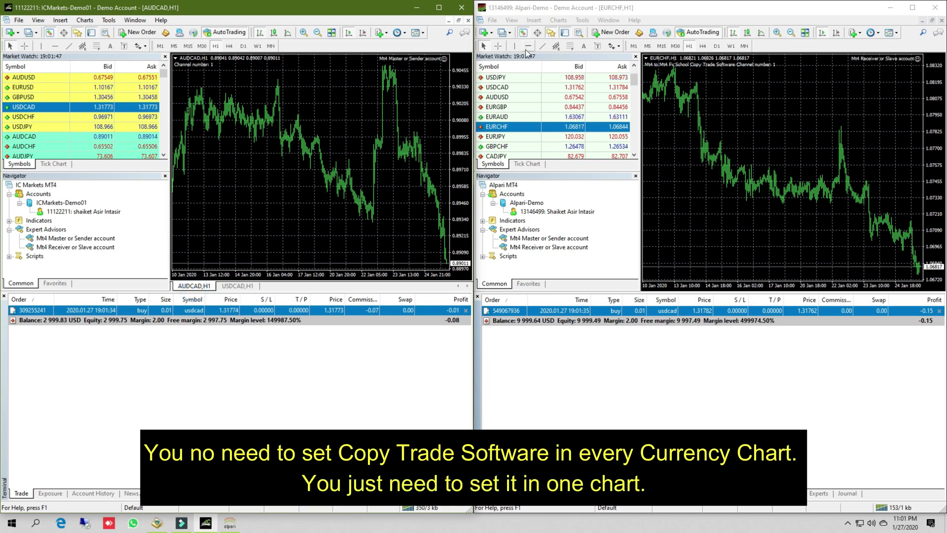
{"action": "left_click", "coordinate": [786, 158]}
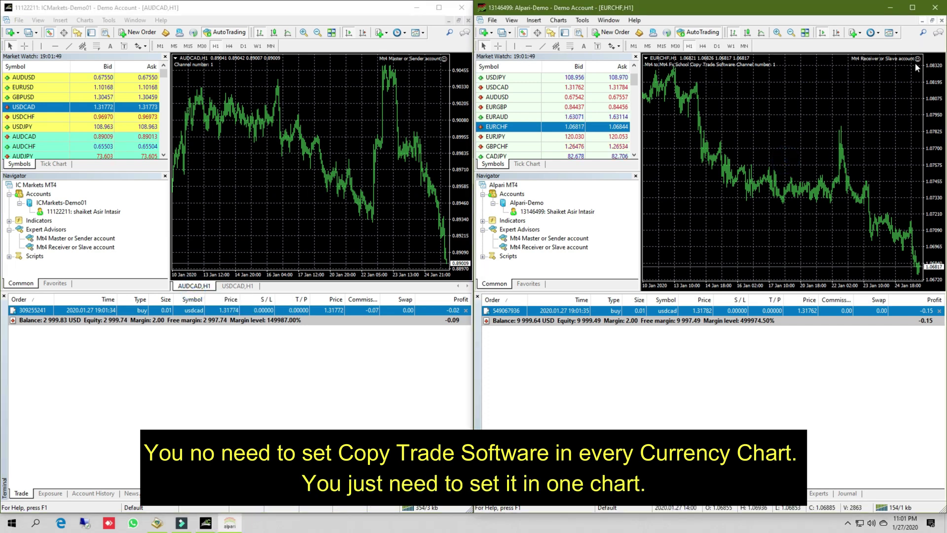
Open a USDCHF chart in the IC Markets terminal
{"action": "left_click", "coordinate": [239, 285]}
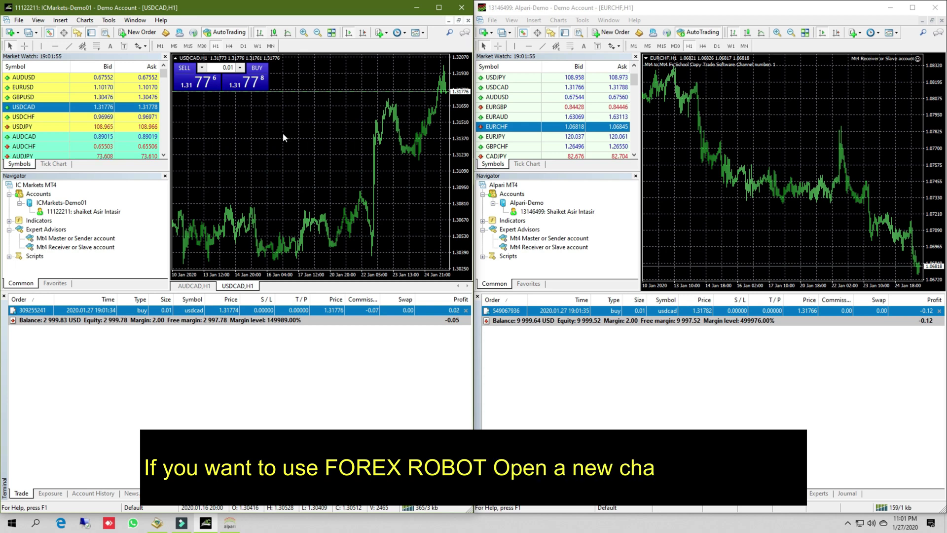
{"action": "right_click", "coordinate": [84, 117]}
{"action": "left_click", "coordinate": [138, 130]}
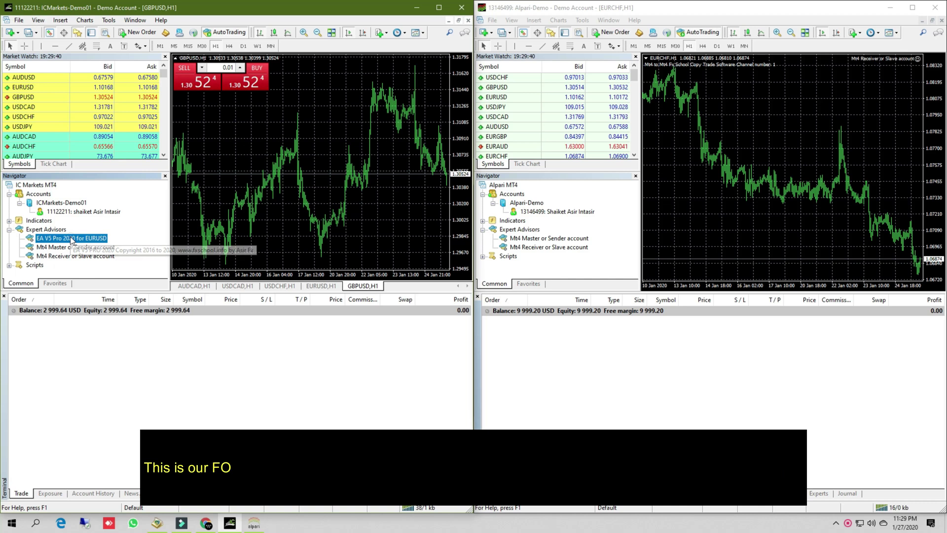
Attach the EA V5 Pro 2020 for EURUSD expert to the IC Markets GBPUSD chart and check the AUDCAD master chart
{"action": "double_click", "coordinate": [72, 238]}
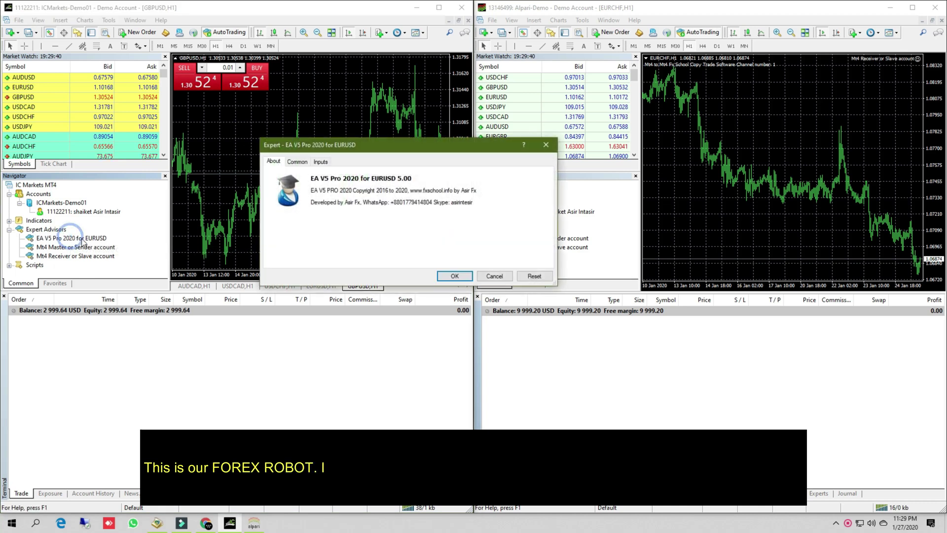
{"action": "left_click", "coordinate": [320, 161]}
{"action": "left_click", "coordinate": [454, 276]}
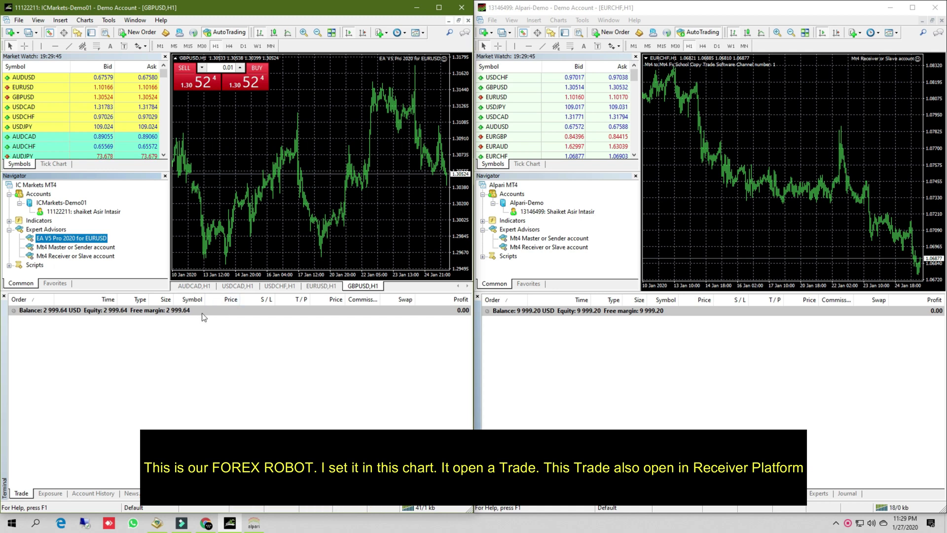
{"action": "left_click", "coordinate": [194, 286]}
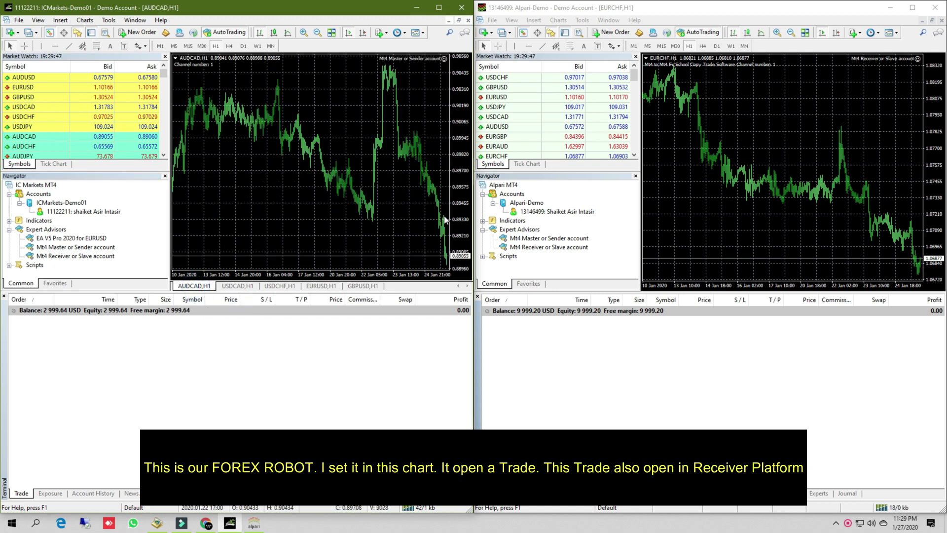
{"action": "left_click", "coordinate": [363, 286]}
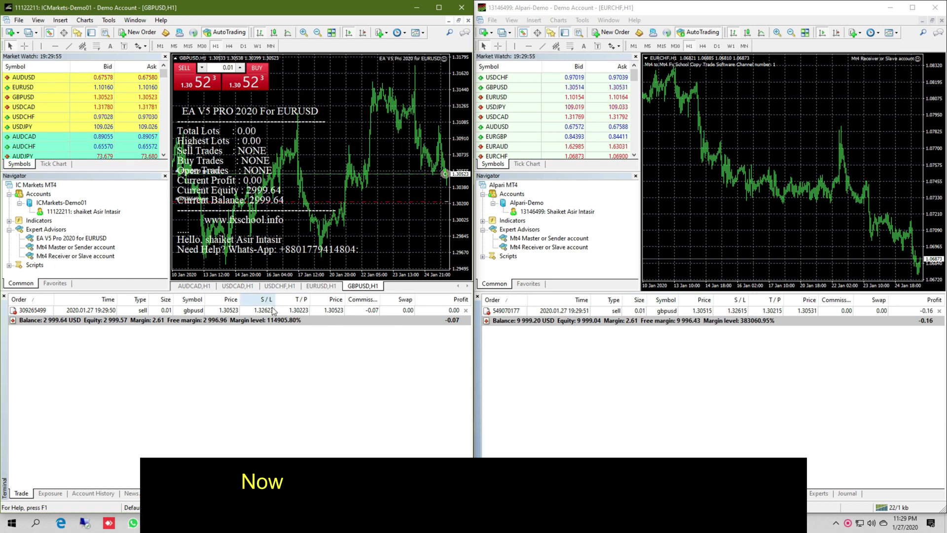
Attach the EA V5 Pro 2020 for EURUSD expert to the IC Markets EURUSD chart
{"action": "left_click", "coordinate": [318, 286]}
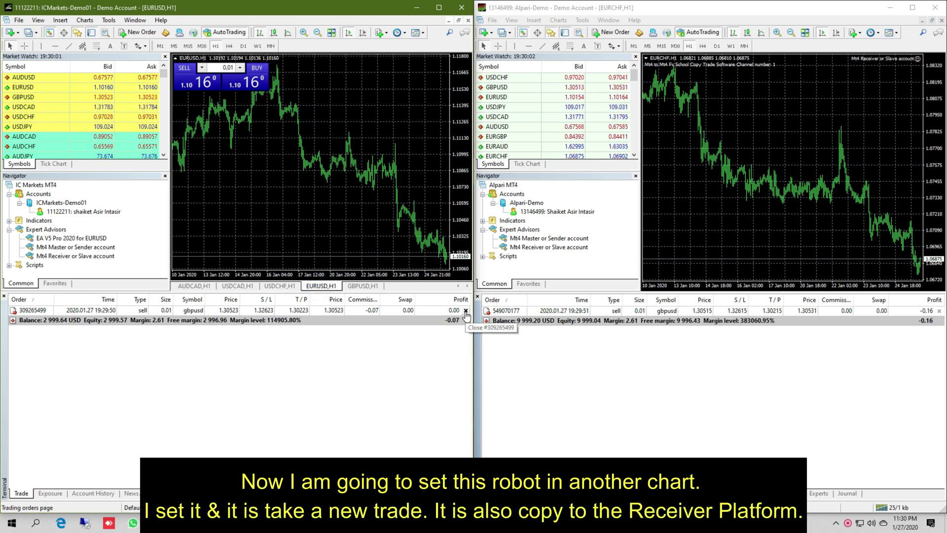
{"action": "double_click", "coordinate": [78, 239]}
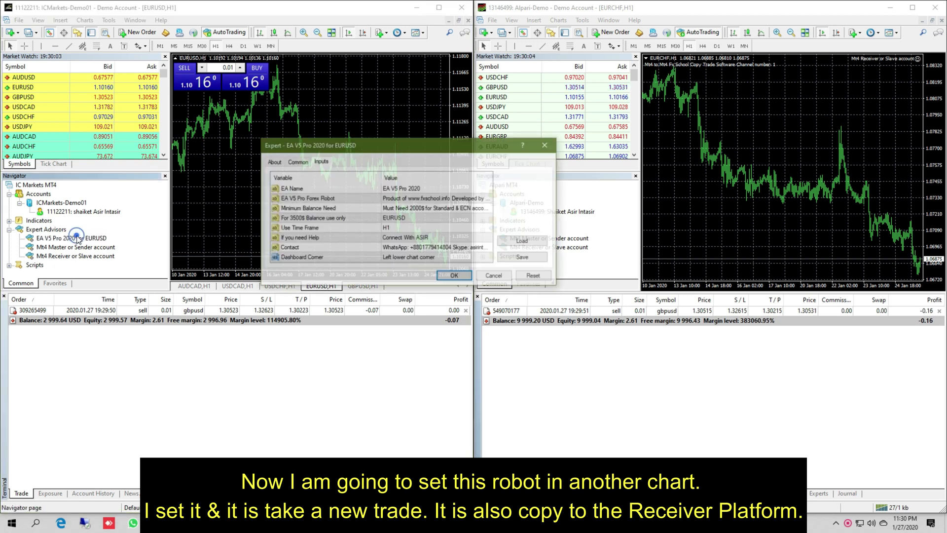
{"action": "left_click", "coordinate": [446, 276]}
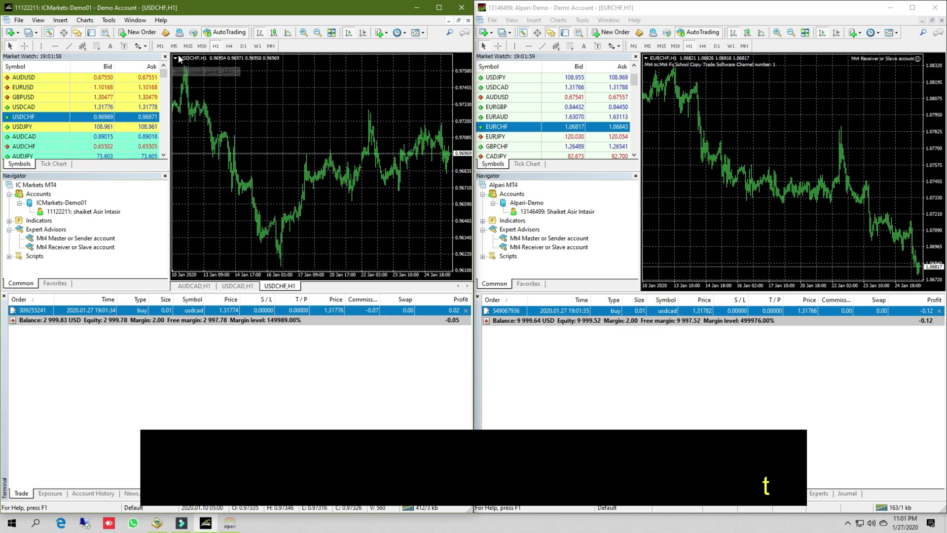
{"action": "right_click", "coordinate": [31, 87]}
{"action": "left_click", "coordinate": [48, 93]}
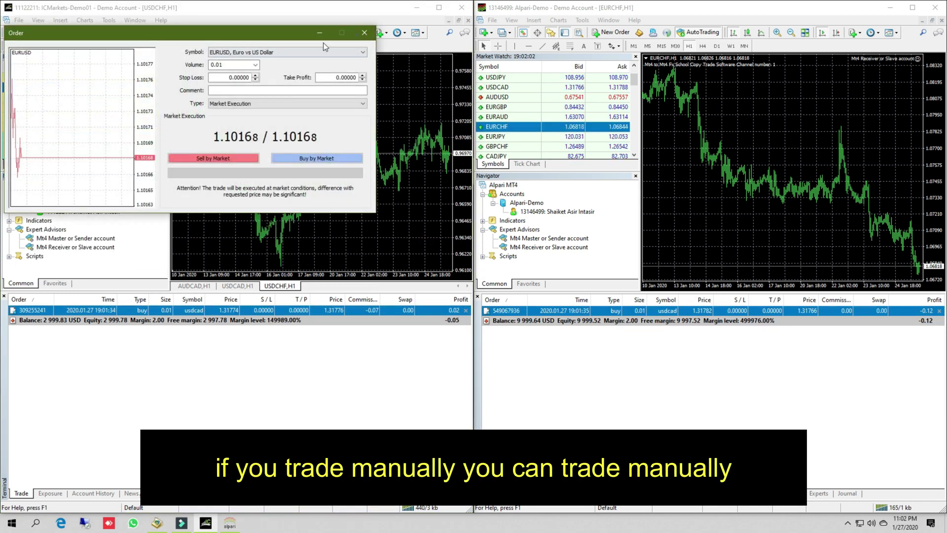
{"action": "left_click", "coordinate": [364, 33]}
Open a EURUSD chart in the IC Markets terminal and buy 0.01 lots with one-click trading
{"action": "right_click", "coordinate": [21, 90]}
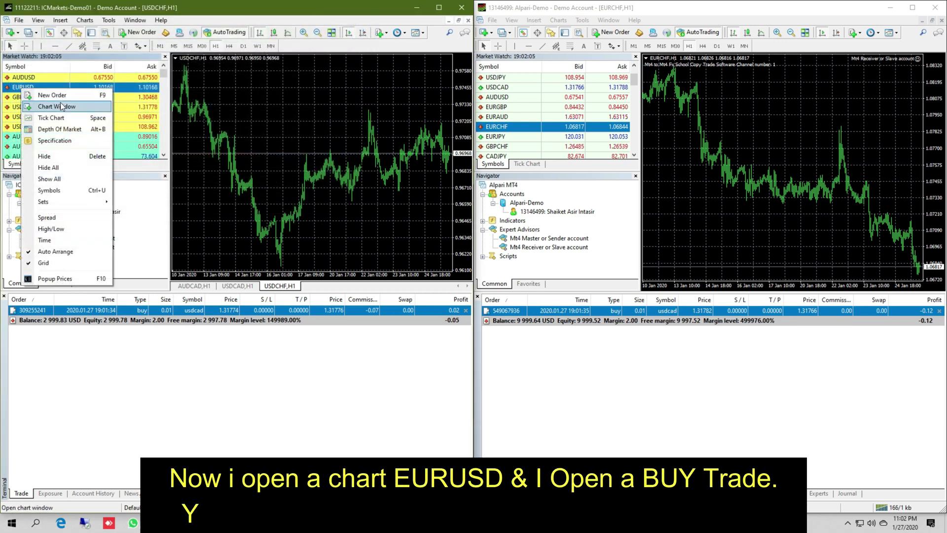
{"action": "left_click", "coordinate": [50, 102]}
{"action": "left_click", "coordinate": [176, 58]}
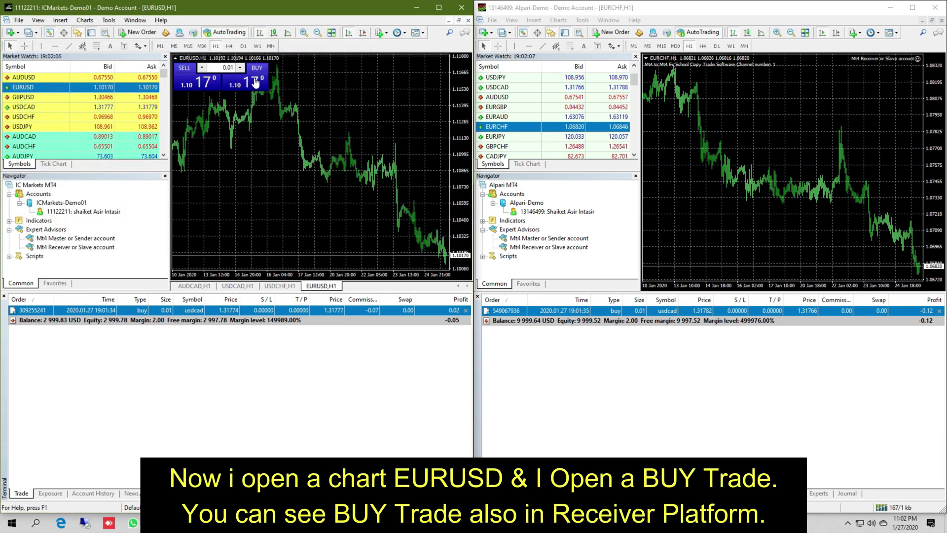
{"action": "left_click", "coordinate": [256, 82]}
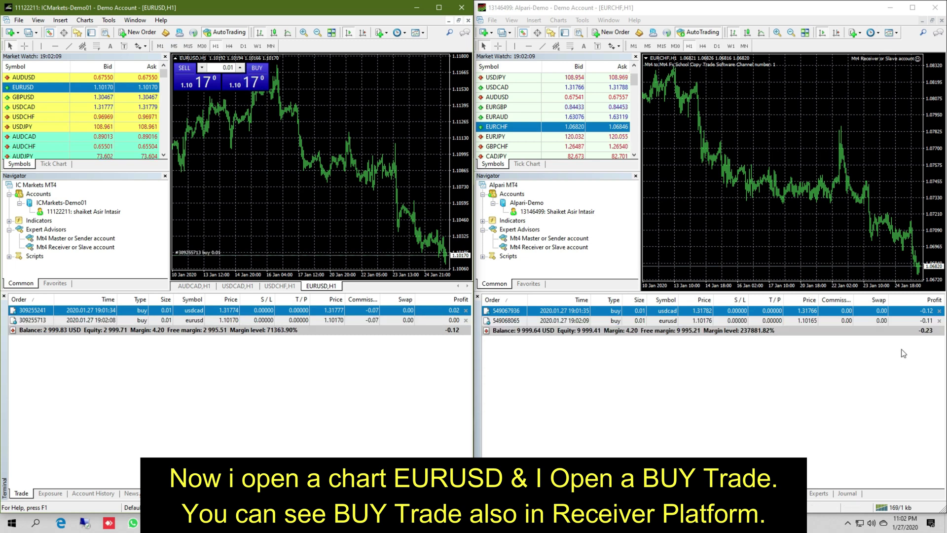
{"action": "left_click", "coordinate": [897, 320]}
Open a GBPUSD chart in the IC Markets terminal and sell 0.01 lots with one-click trading
{"action": "right_click", "coordinate": [16, 99]}
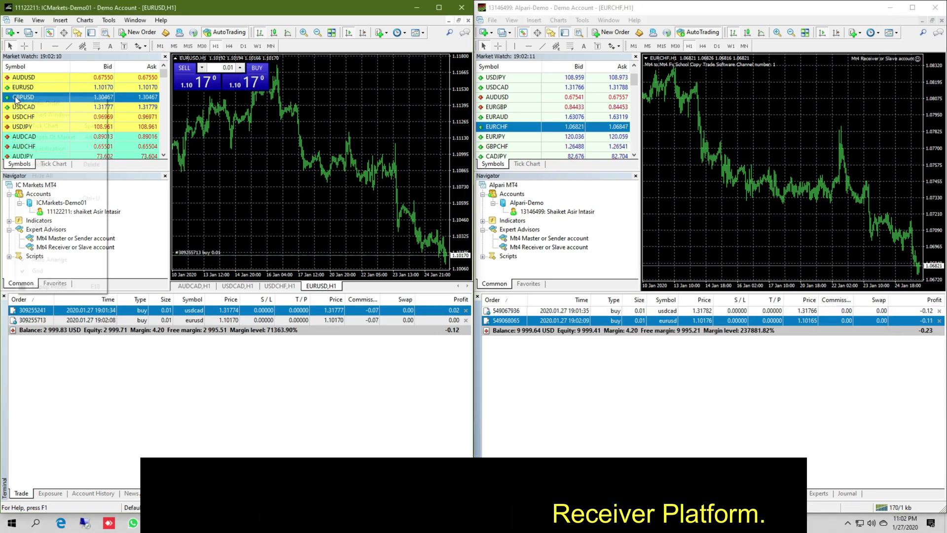
{"action": "left_click", "coordinate": [50, 115]}
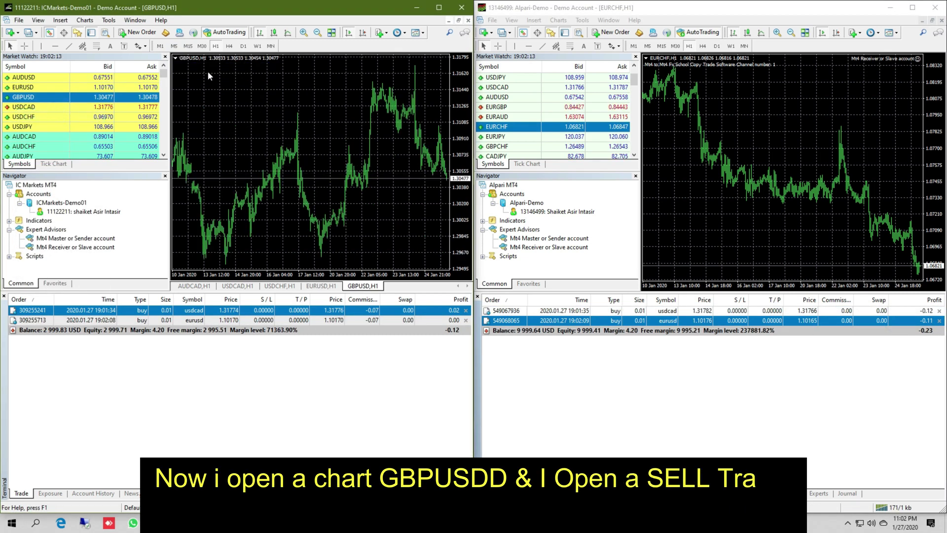
{"action": "left_click", "coordinate": [176, 59]}
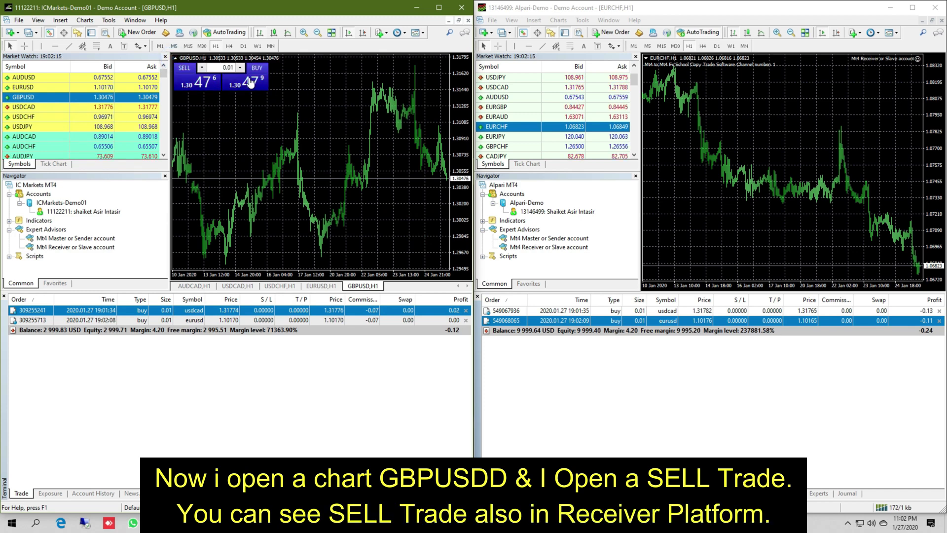
{"action": "left_click", "coordinate": [200, 83]}
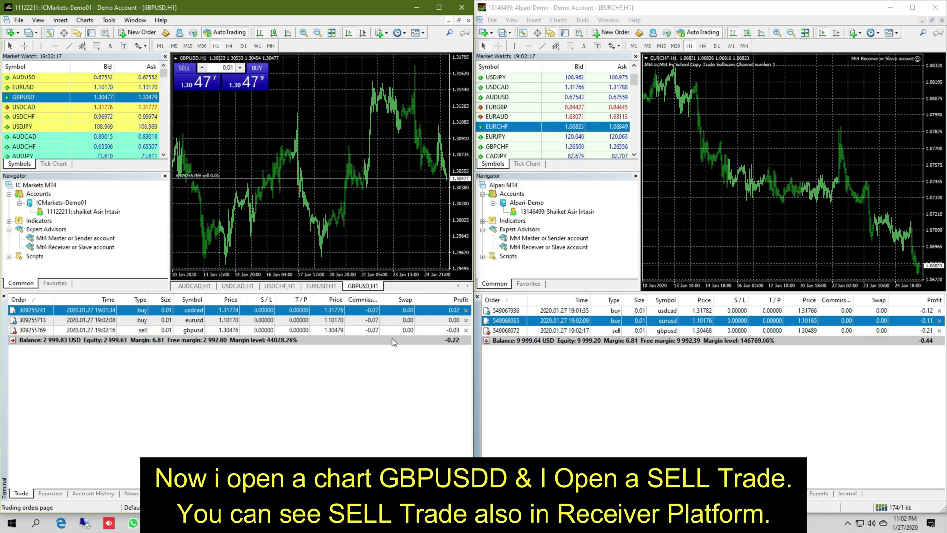
{"action": "left_click", "coordinate": [508, 310]}
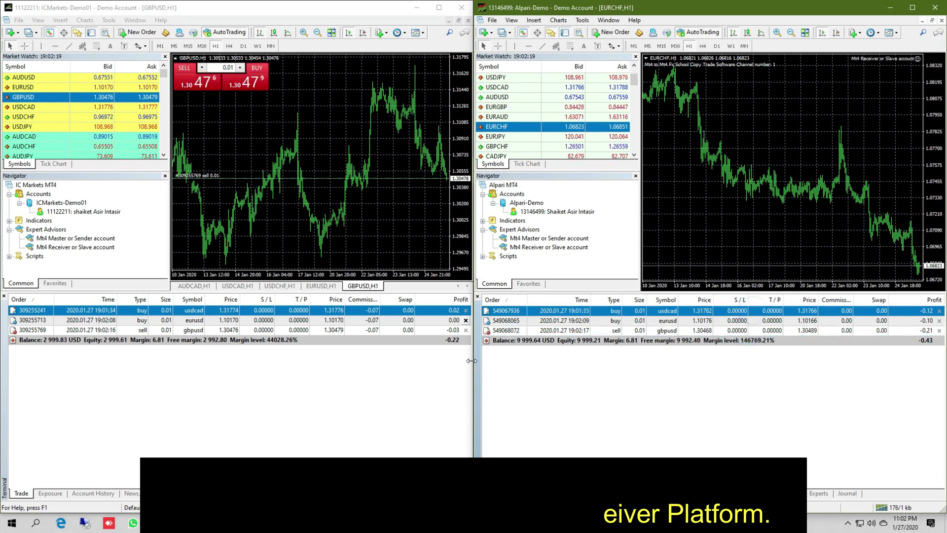
Close the open trades in the IC Markets terminal, starting with the GBPUSD sell
{"action": "left_click", "coordinate": [465, 329]}
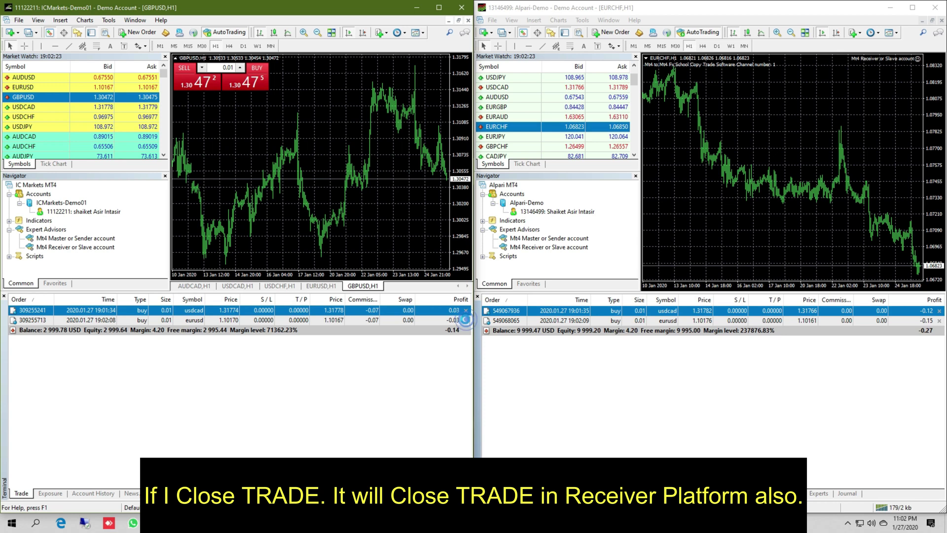
{"action": "left_click", "coordinate": [464, 310]}
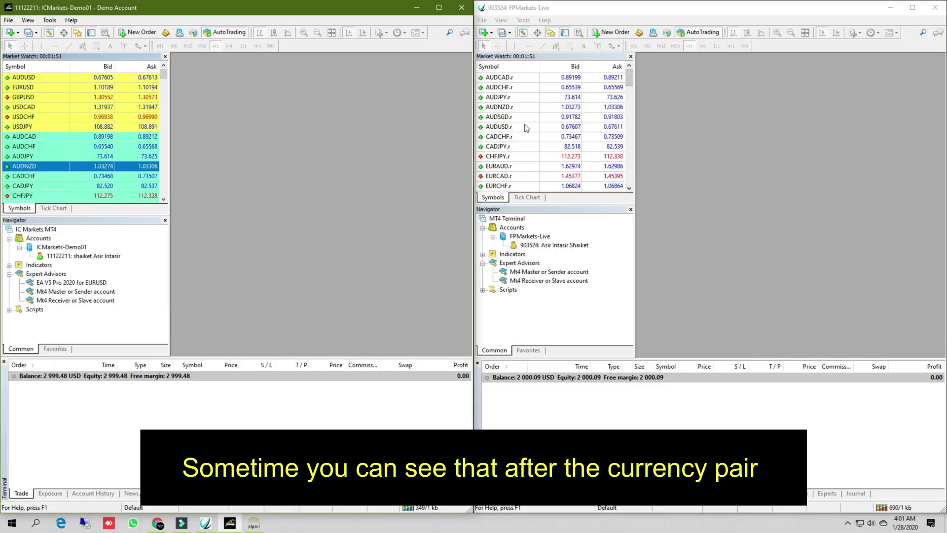
Compare the currency pair names in the FPMarkets and IC Markets symbol lists, looking for extra characters after the pair
{"action": "left_click", "coordinate": [521, 87]}
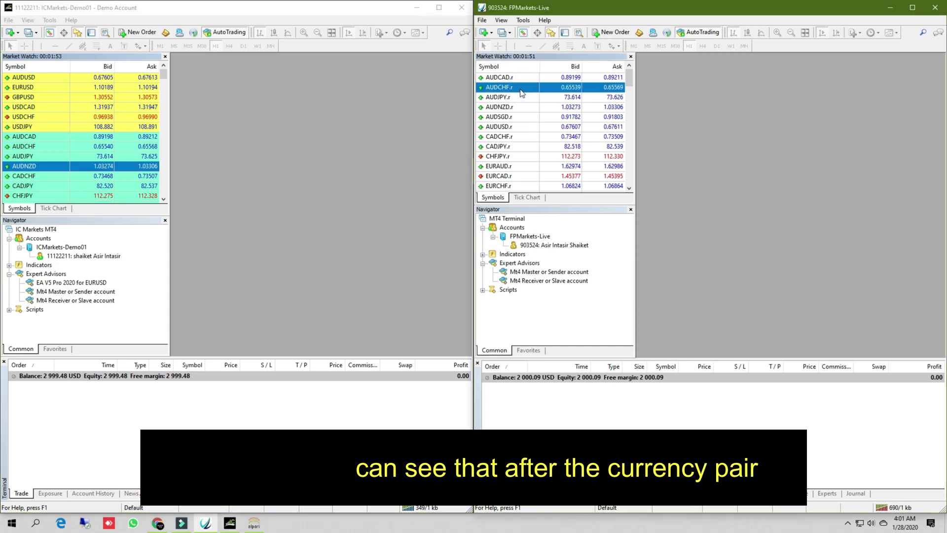
{"action": "left_click", "coordinate": [515, 78]}
{"action": "left_click", "coordinate": [513, 117]}
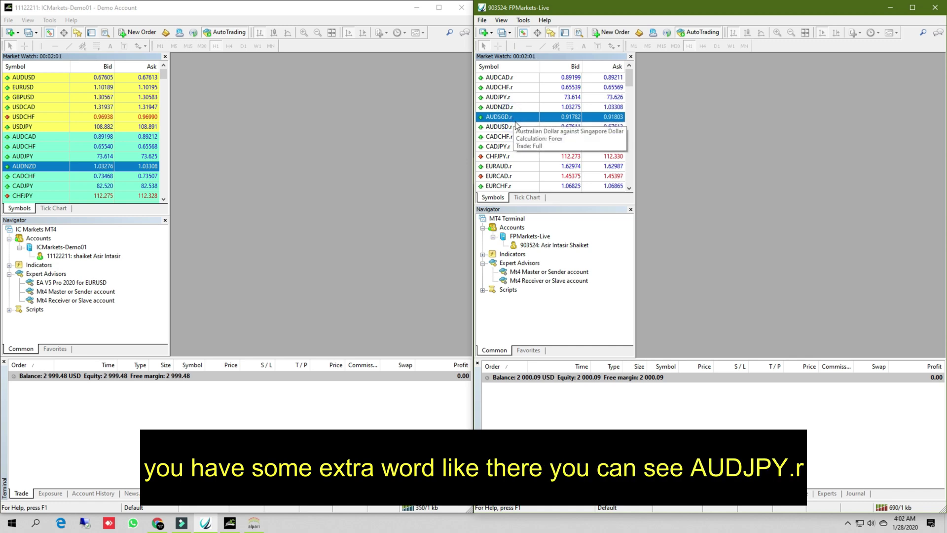
{"action": "left_click", "coordinate": [512, 99]}
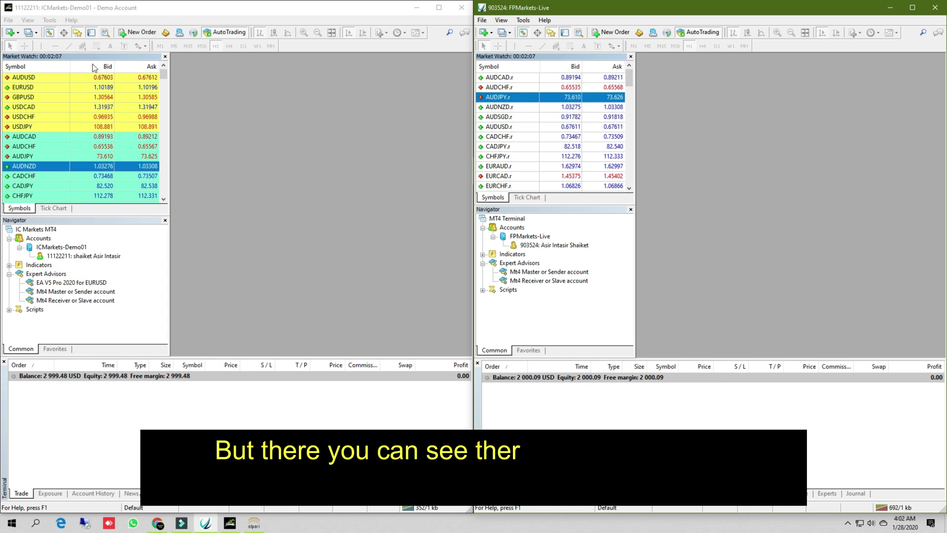
{"action": "left_click", "coordinate": [31, 94]}
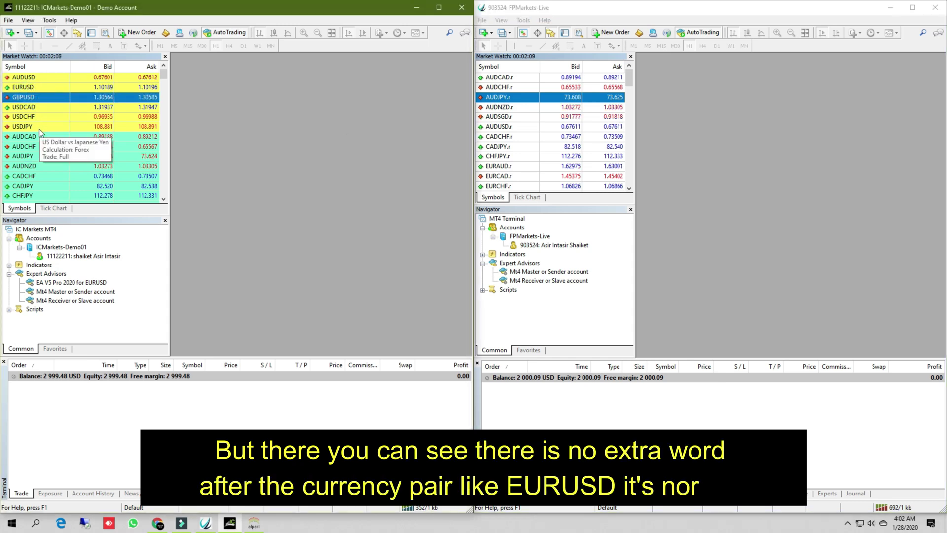
{"action": "left_click", "coordinate": [31, 126]}
{"action": "left_click", "coordinate": [30, 117]}
{"action": "left_click", "coordinate": [43, 89]}
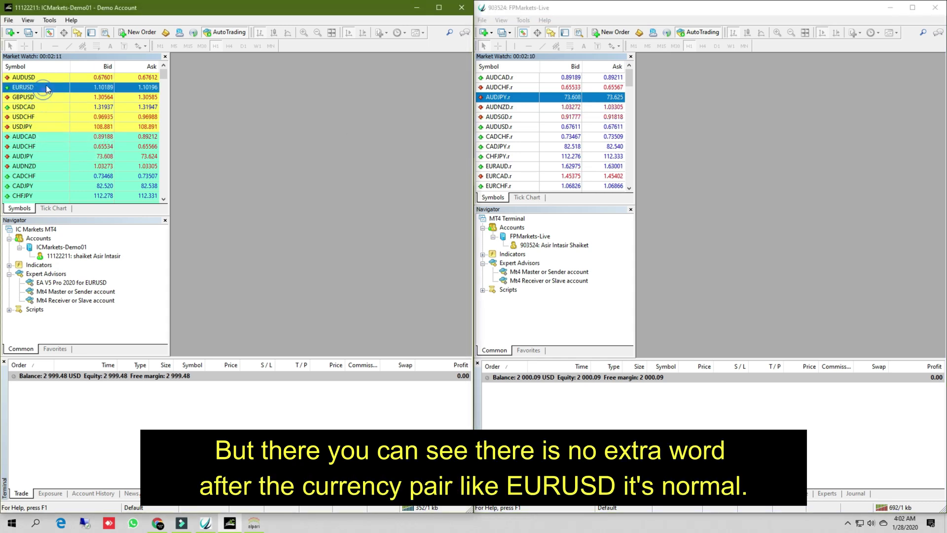
{"action": "left_click", "coordinate": [48, 105]}
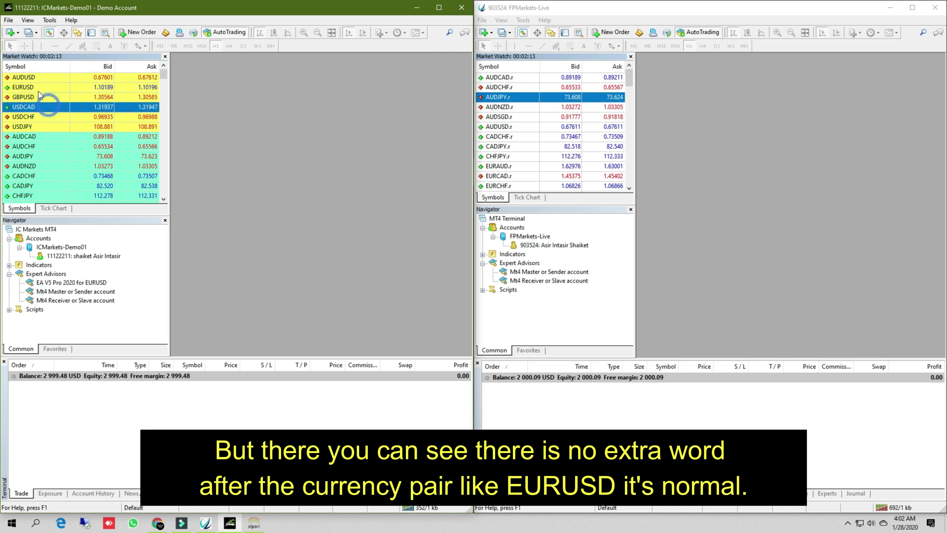
{"action": "left_click", "coordinate": [41, 86]}
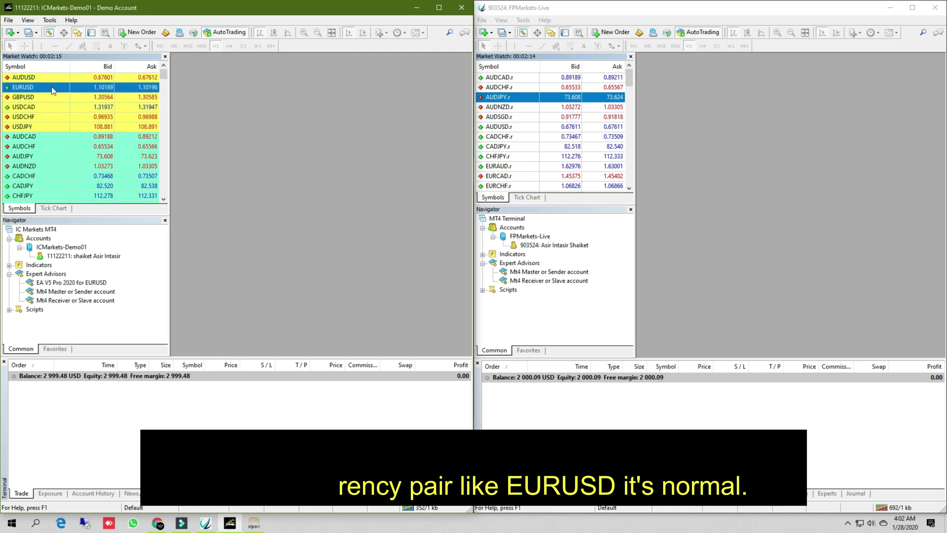
Find EURUSD.r in the FPMarkets symbol list and check its name in the order window without placing a trade
{"action": "left_click", "coordinate": [546, 136]}
{"action": "scroll", "coordinate": [534, 139], "scroll_direction": "down", "scroll_amount": 1}
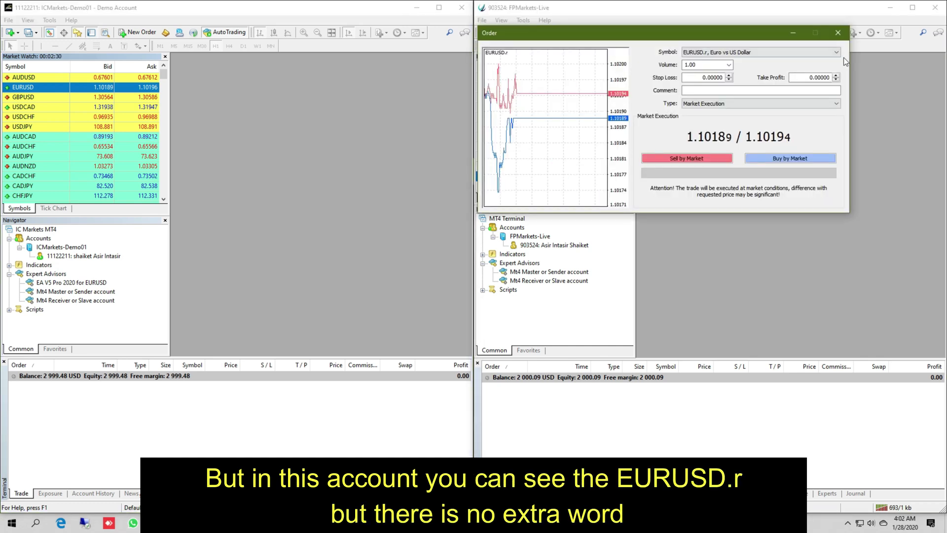
{"action": "left_click", "coordinate": [838, 34]}
{"action": "scroll", "coordinate": [509, 182], "scroll_direction": "down", "scroll_amount": 1}
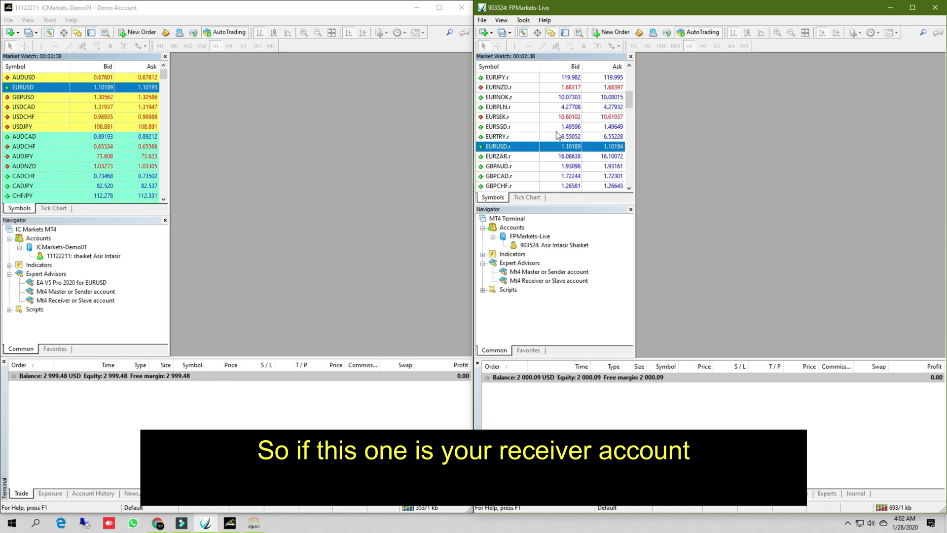
{"action": "left_click", "coordinate": [578, 117]}
{"action": "mouse_move", "coordinate": [597, 125]}
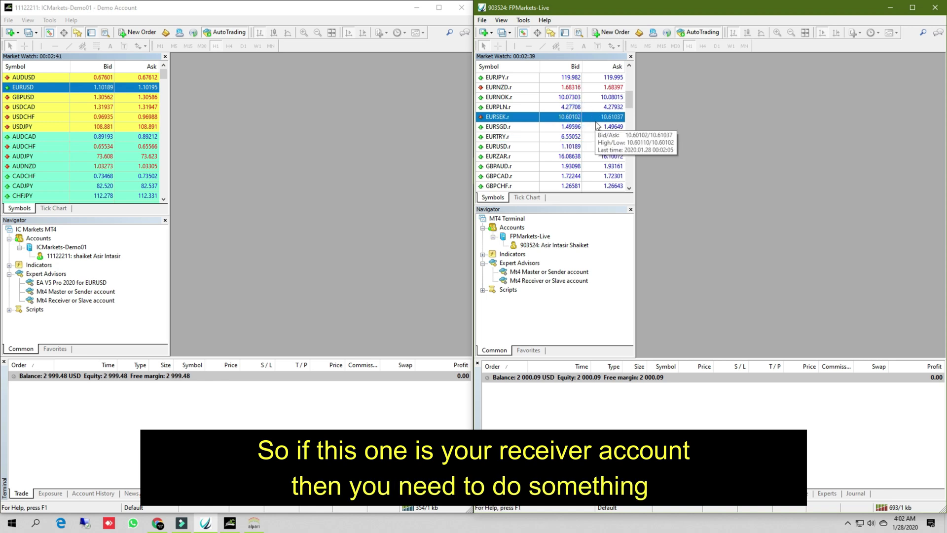
{"action": "mouse_move", "coordinate": [519, 131]}
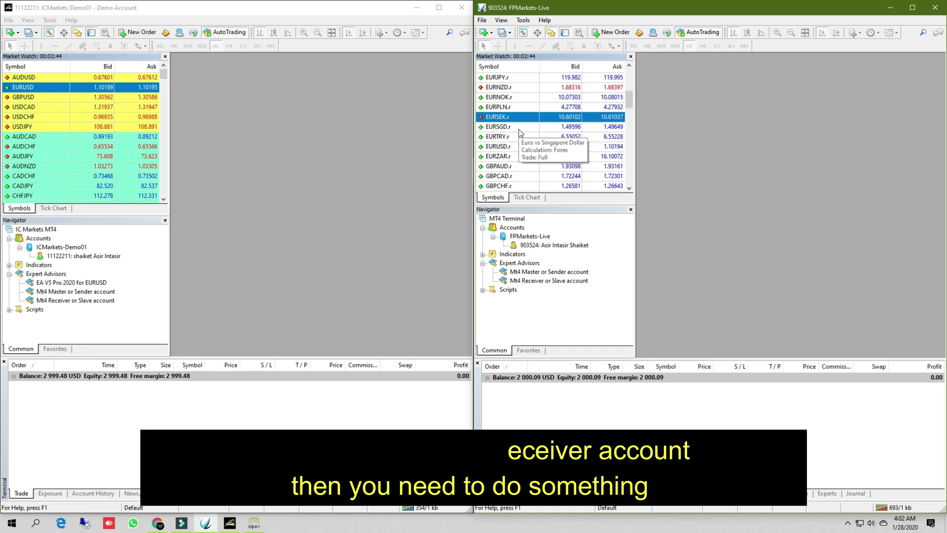
Open a maximized EURJPY.r chart in the FPMarkets terminal and hide its grid
{"action": "right_click", "coordinate": [502, 77]}
{"action": "left_click", "coordinate": [538, 95]}
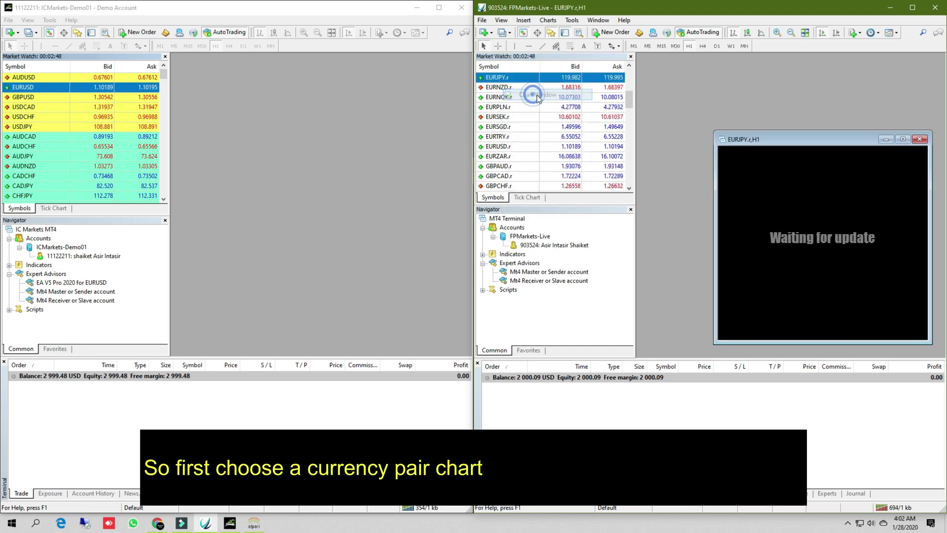
{"action": "double_click", "coordinate": [797, 139]}
{"action": "right_click", "coordinate": [771, 151]}
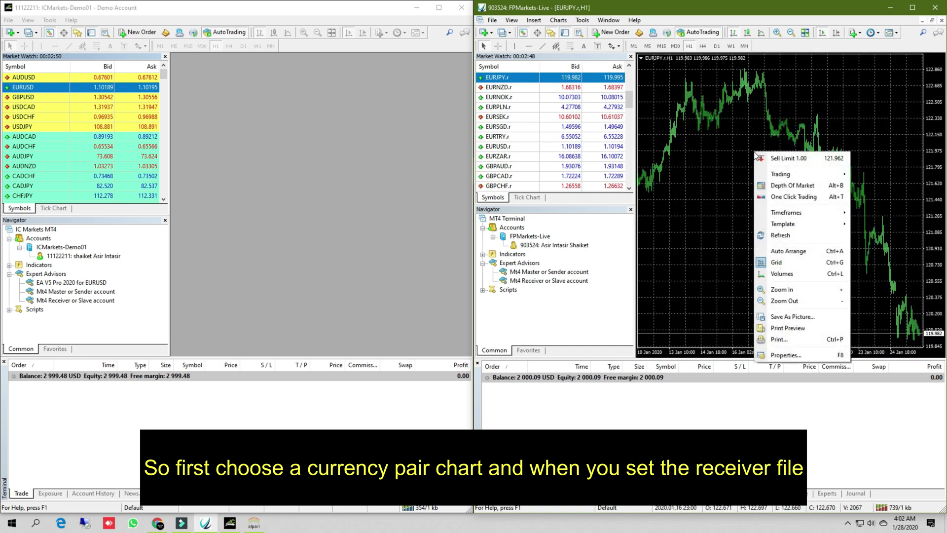
{"action": "left_click", "coordinate": [789, 259]}
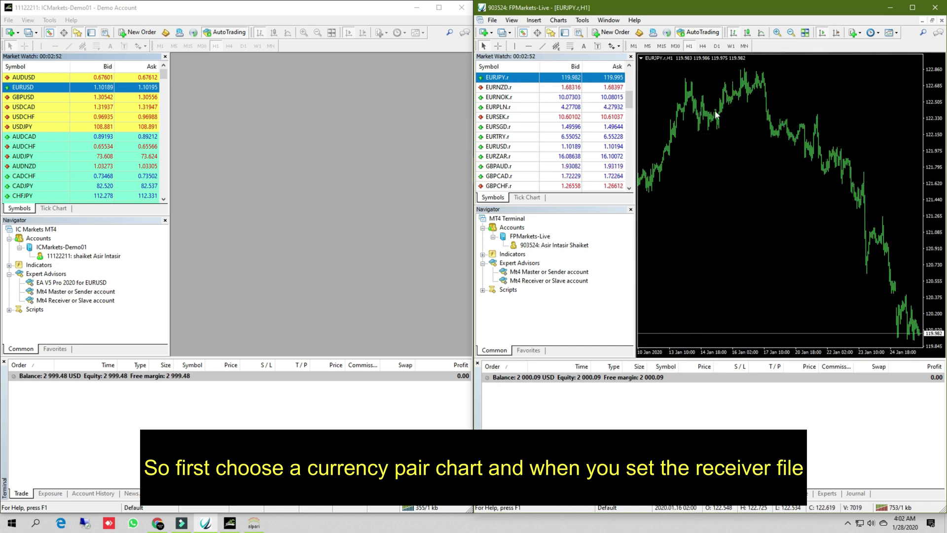
Add the Mt4 Receiver or Slave account expert to the EURJPY.r chart, allowing DLL imports and modification of Signals settings
{"action": "left_click", "coordinate": [541, 281]}
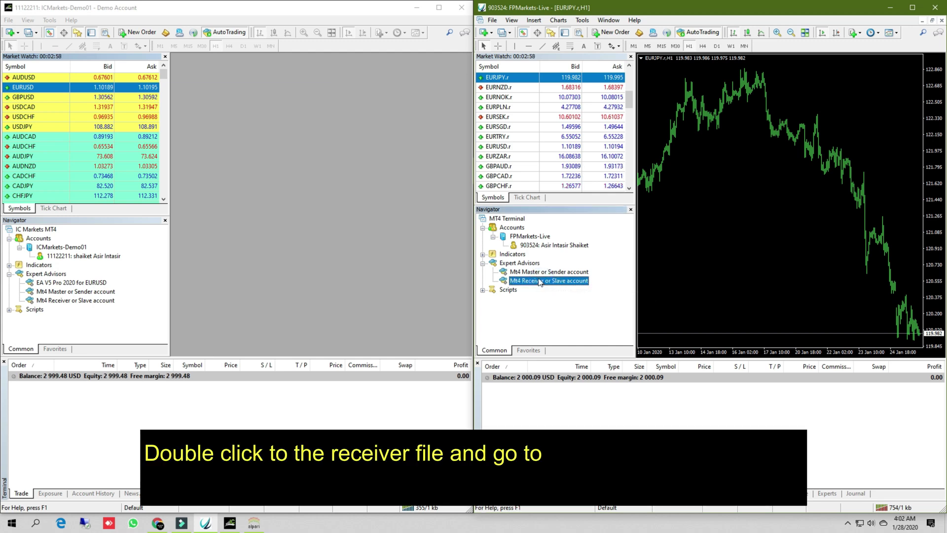
{"action": "double_click", "coordinate": [540, 281]}
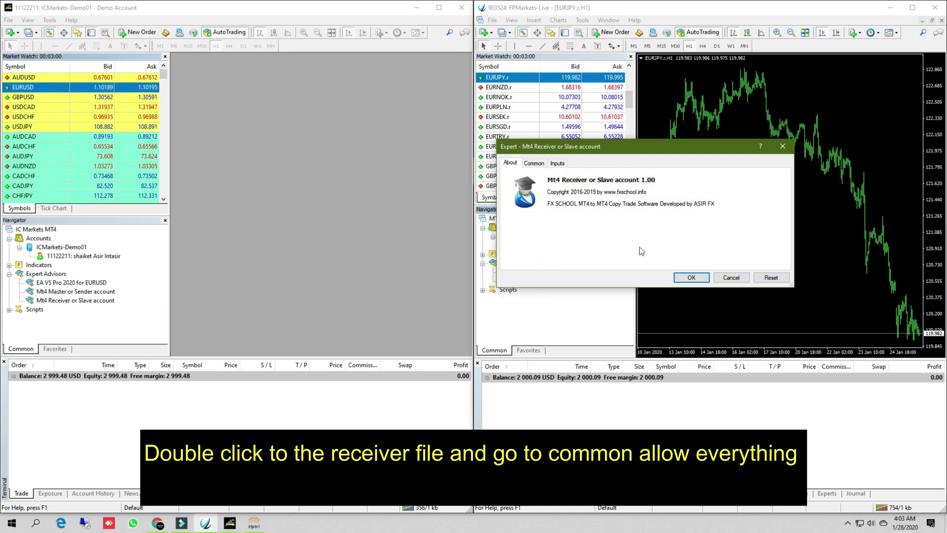
{"action": "left_click", "coordinate": [542, 164]}
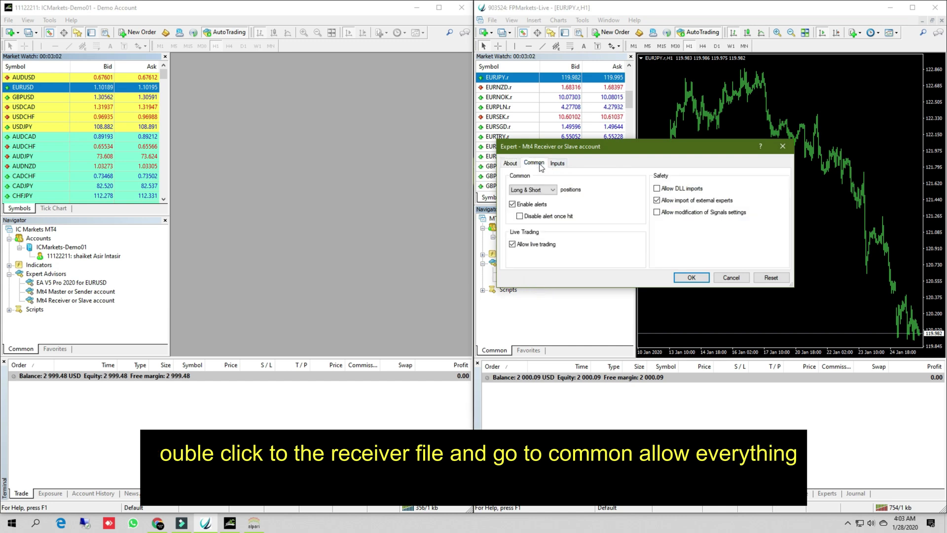
{"action": "left_click", "coordinate": [657, 188]}
{"action": "left_click", "coordinate": [658, 212]}
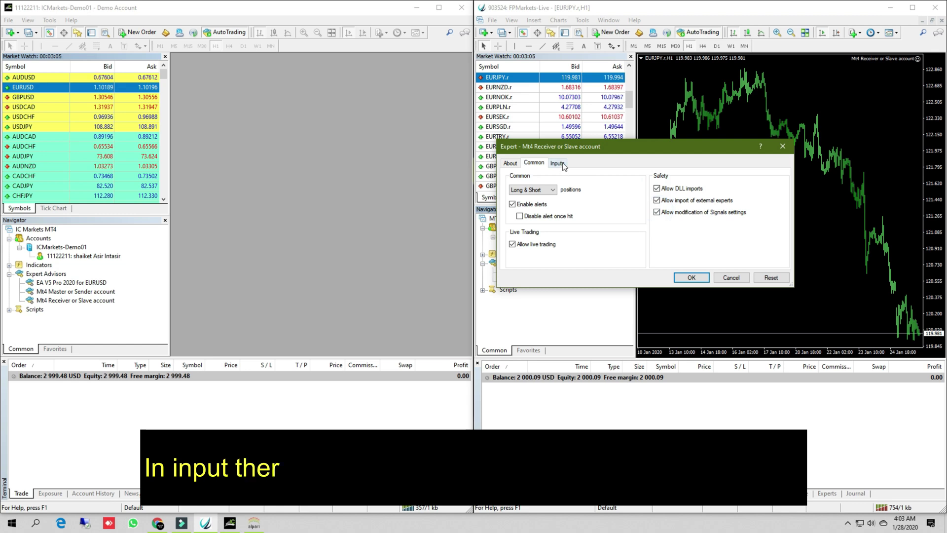
Set the receiver expert's symbol suffix to .r and apply the settings
{"action": "left_click", "coordinate": [562, 163]}
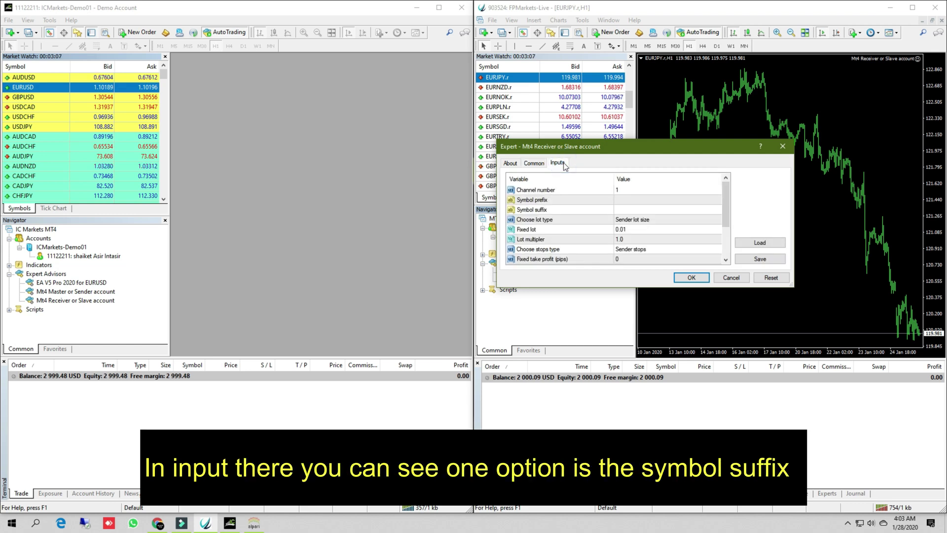
{"action": "left_click", "coordinate": [557, 211]}
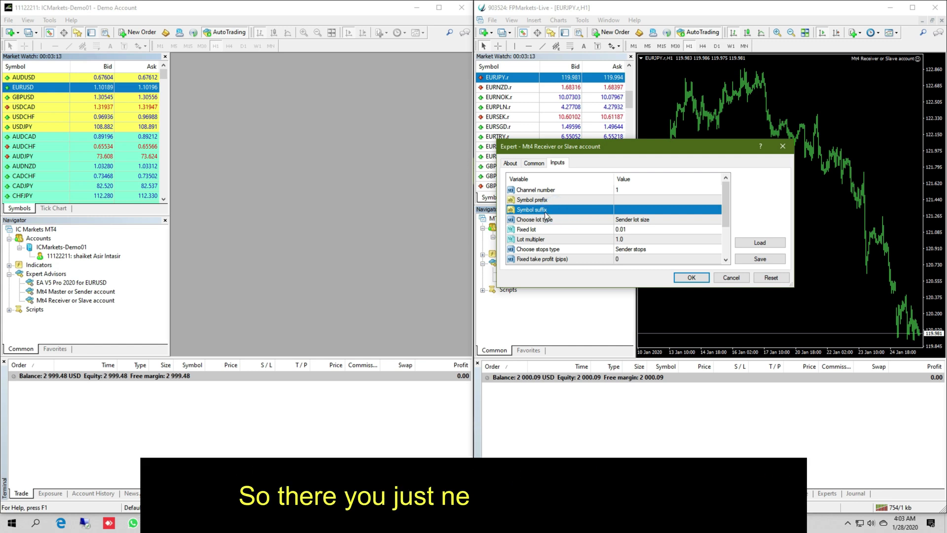
{"action": "left_click_drag", "start_coordinate": [658, 153], "coordinate": [759, 126]}
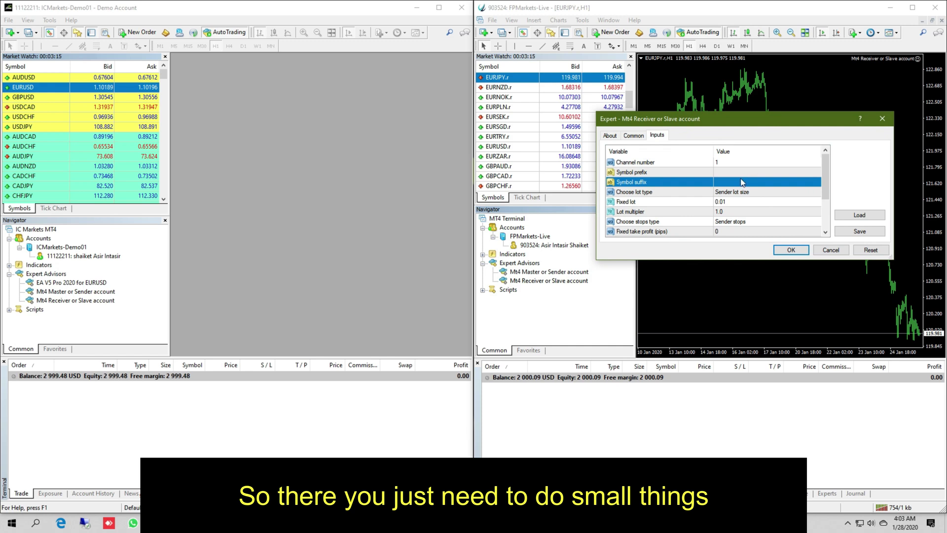
{"action": "left_click", "coordinate": [723, 182]}
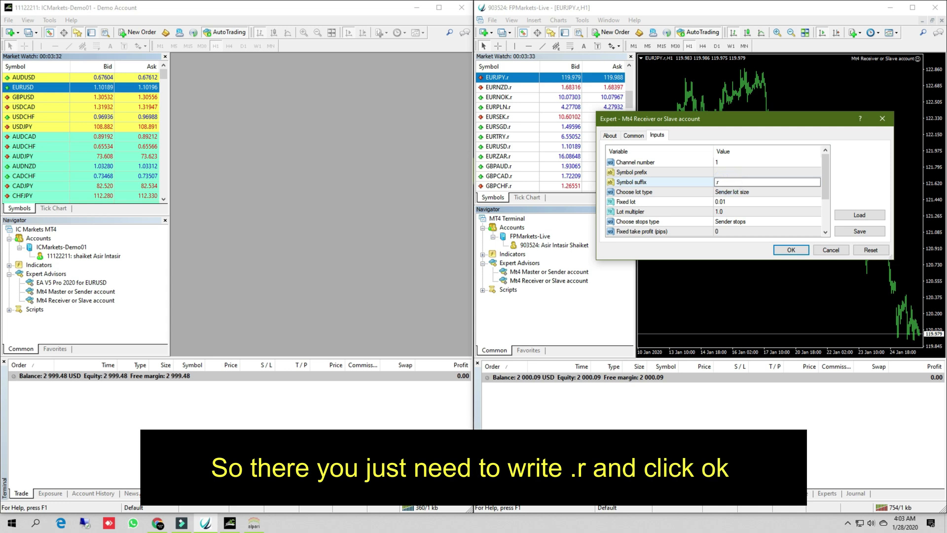
{"action": "left_click", "coordinate": [790, 250]}
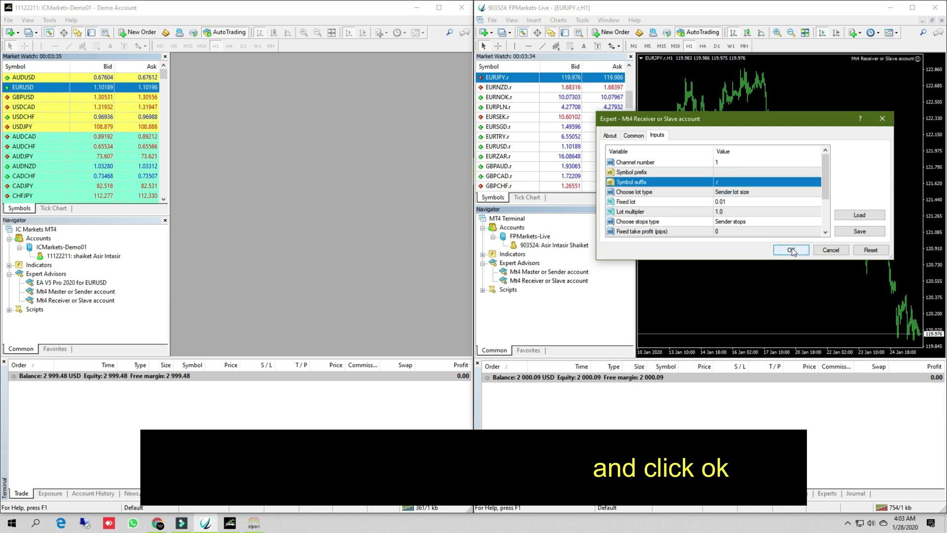
Open a maximized EURUSD chart in the IC Markets terminal for the master expert
{"action": "right_click", "coordinate": [35, 89]}
{"action": "left_click", "coordinate": [54, 105]}
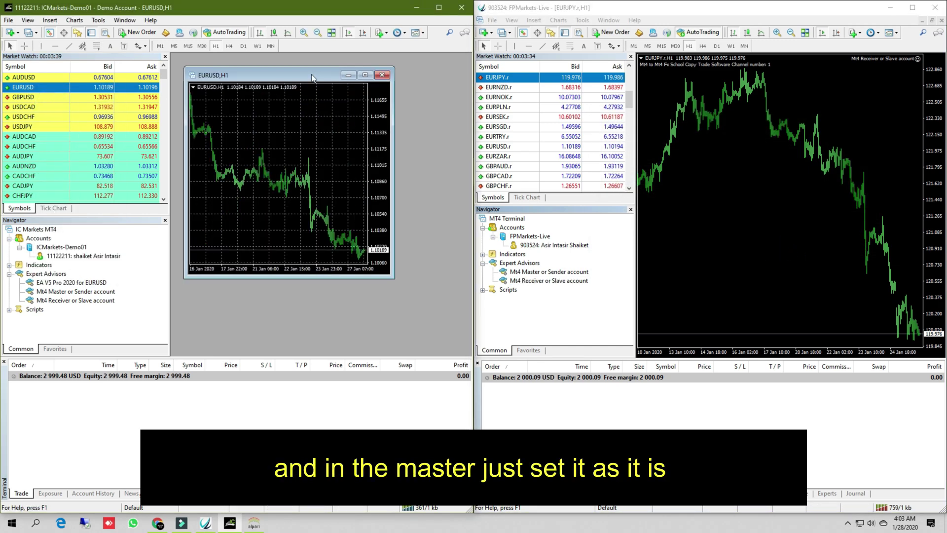
{"action": "double_click", "coordinate": [311, 76]}
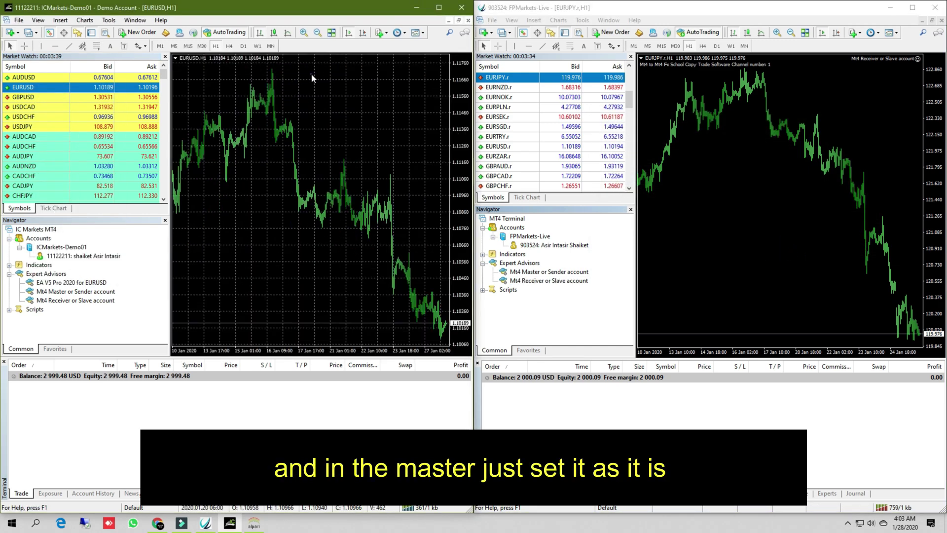
Add the Mt4 Master or Sender account expert to the IC Markets EURUSD chart and buy 0.01 lots of EURUSD at market
{"action": "double_click", "coordinate": [75, 292]}
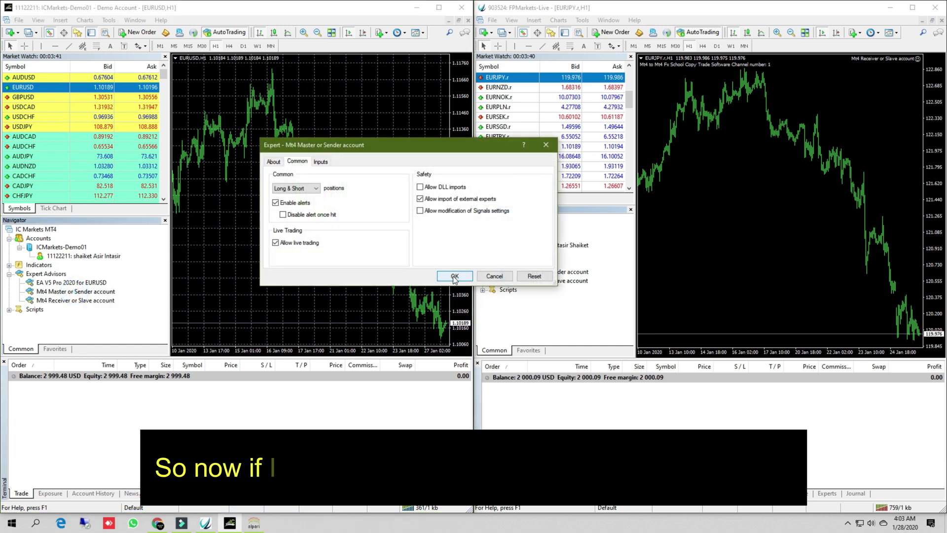
{"action": "left_click", "coordinate": [455, 276]}
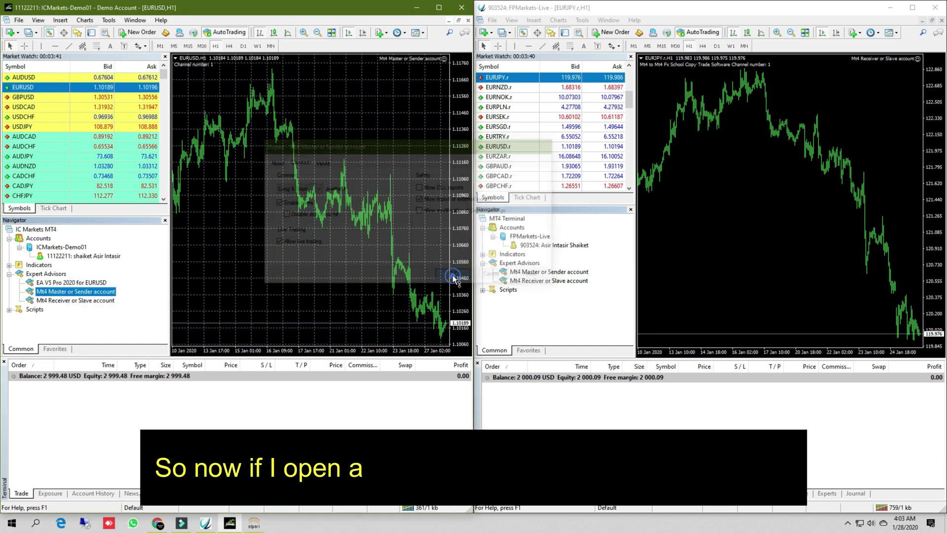
{"action": "left_click", "coordinate": [136, 32]}
{"action": "left_click", "coordinate": [239, 66]}
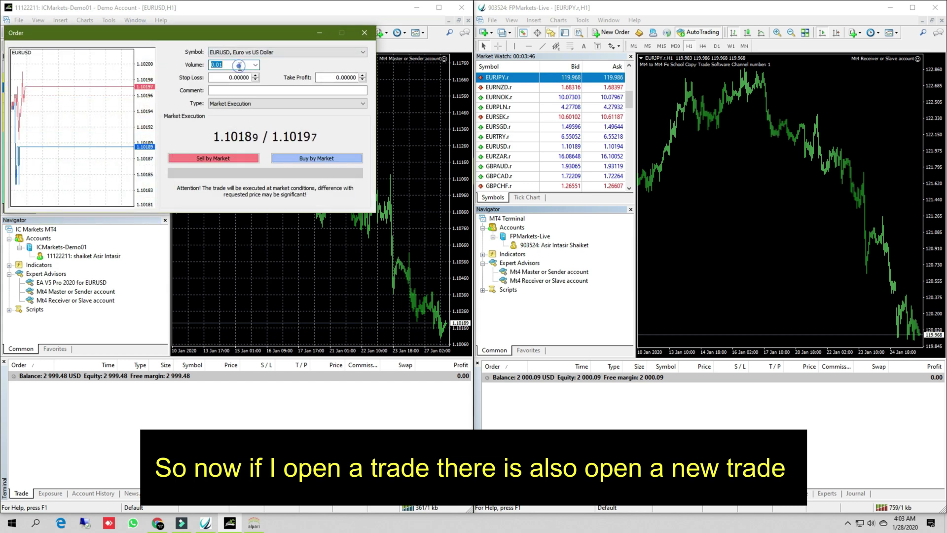
{"action": "left_click", "coordinate": [319, 158]}
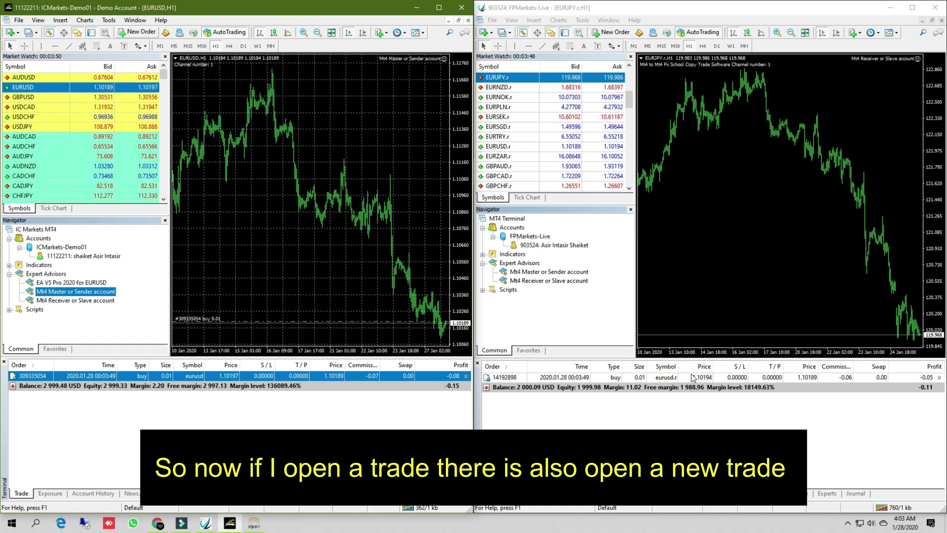
{"action": "left_click", "coordinate": [693, 378]}
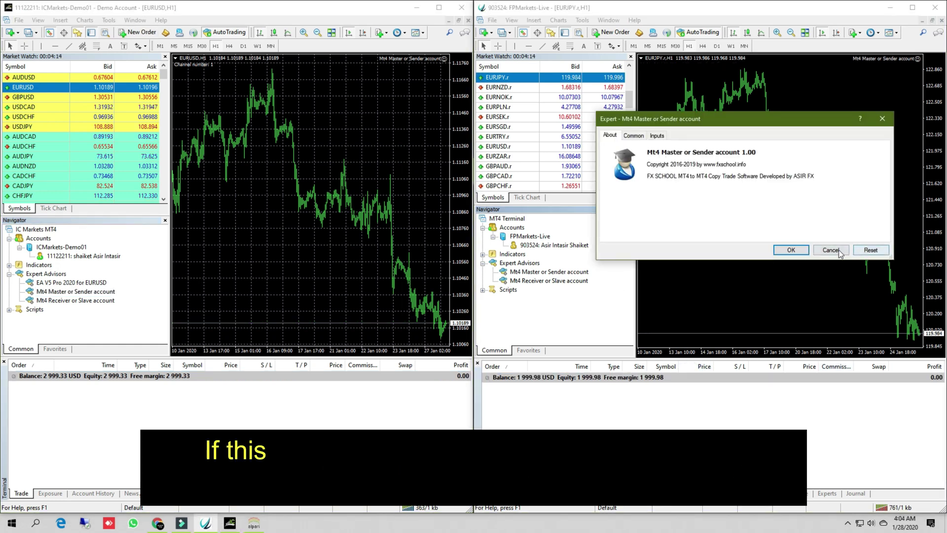
Swap the roles by applying the master expert to the FPMarkets EURJPY.r chart and the receiver expert to the IC Markets EURUSD chart
{"action": "left_click", "coordinate": [790, 250]}
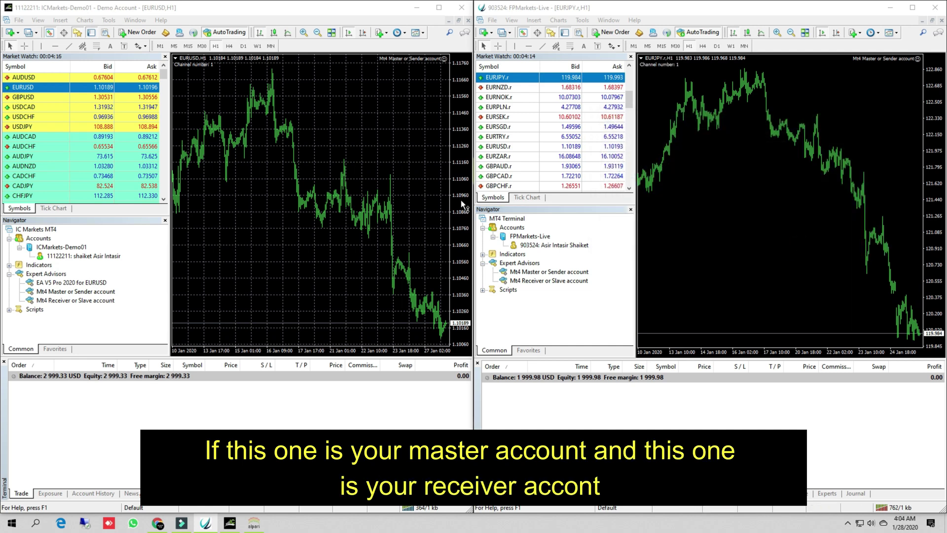
{"action": "double_click", "coordinate": [74, 303]}
{"action": "left_click", "coordinate": [492, 285]}
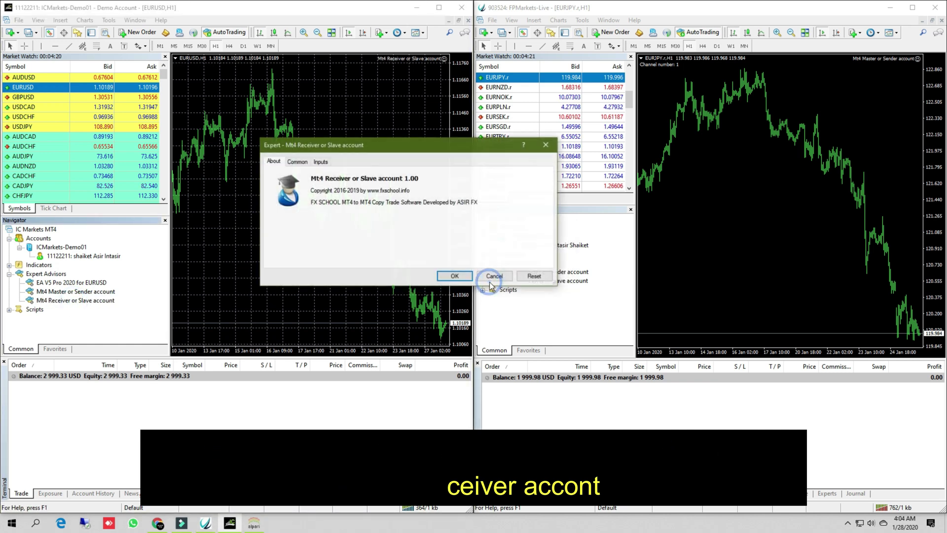
{"action": "left_click", "coordinate": [455, 275]}
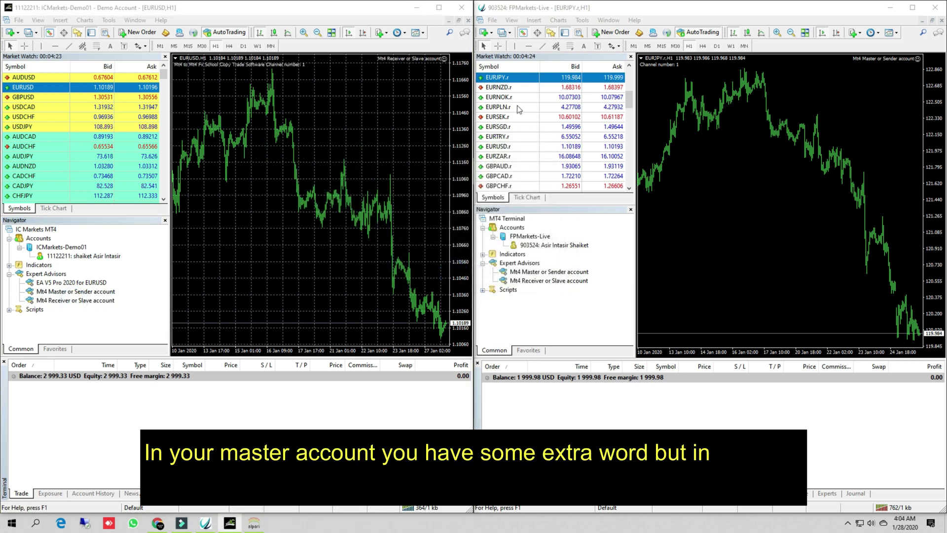
Compare symbol names in both terminals and review the symbol suffix input of the receiver expert for the IC Markets EURUSD chart
{"action": "left_click", "coordinate": [536, 137]}
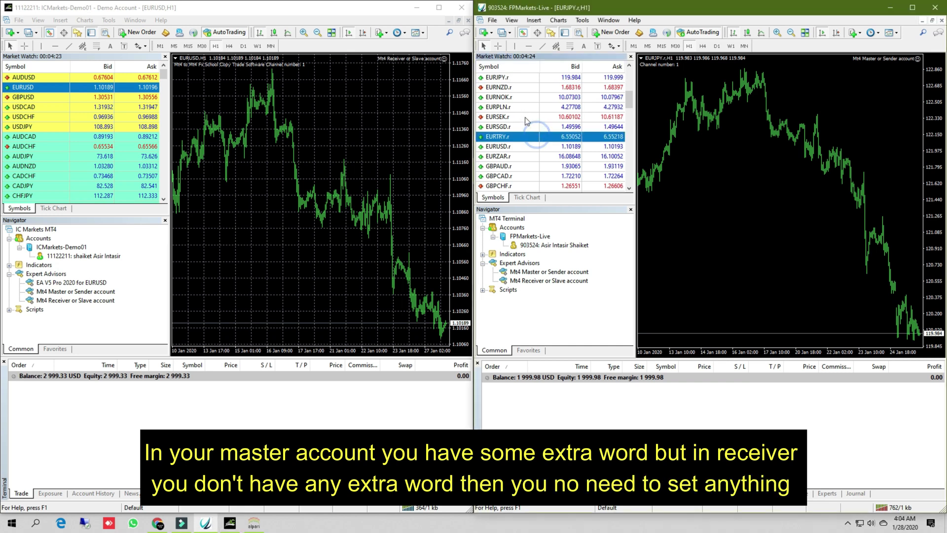
{"action": "left_click", "coordinate": [19, 106]}
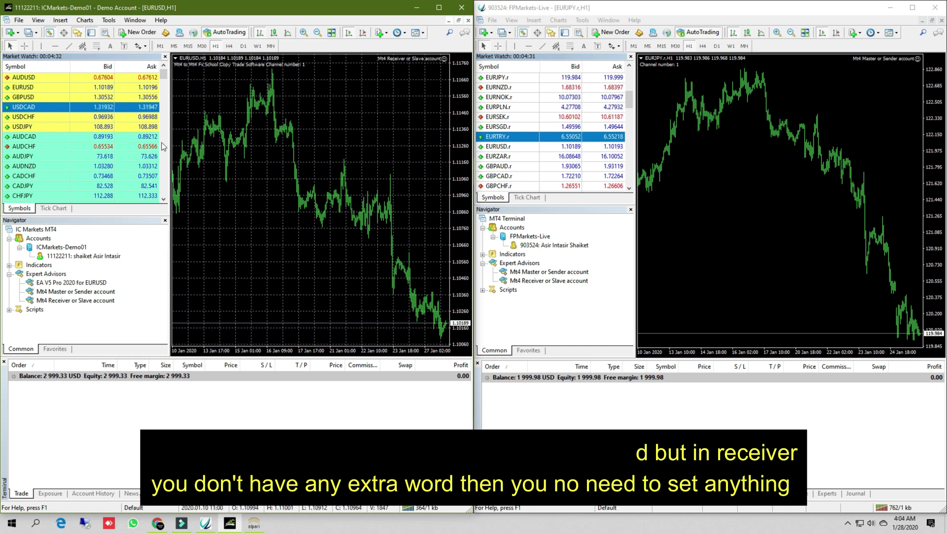
{"action": "left_click_drag", "start_coordinate": [77, 300], "coordinate": [424, 269]}
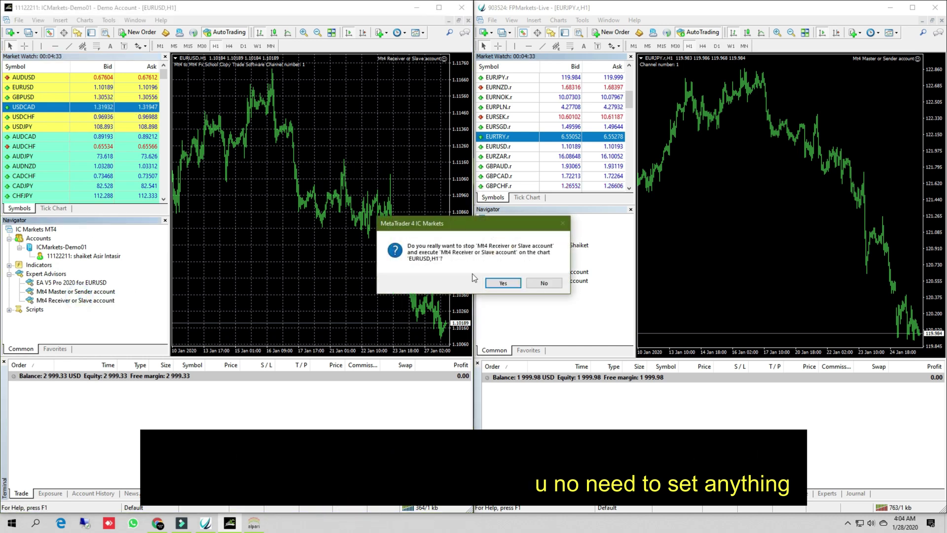
{"action": "left_click", "coordinate": [499, 283]}
{"action": "left_click", "coordinate": [328, 163]}
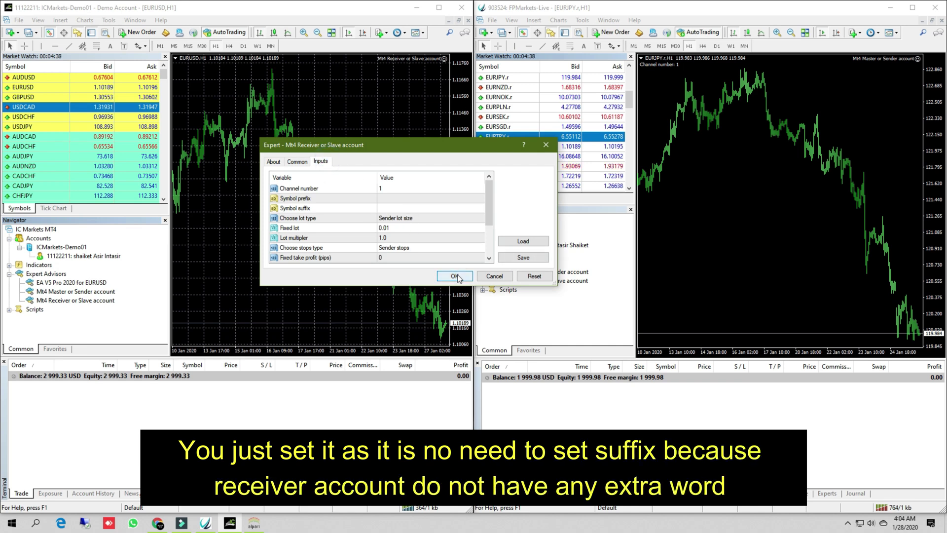
{"action": "left_click", "coordinate": [318, 209]}
{"action": "left_click", "coordinate": [401, 209]}
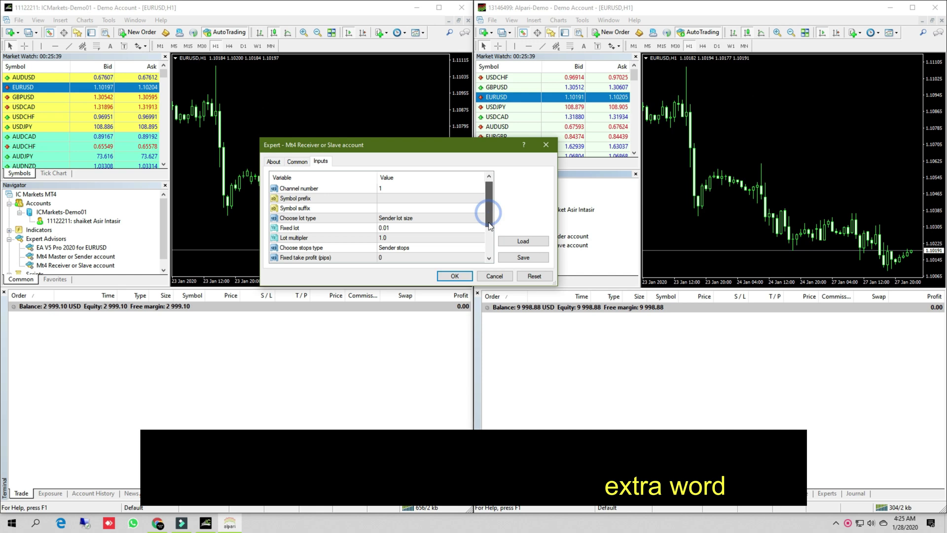
Examine the receiver expert's lot size, take profit and stop loss inputs, and close its settings without changes
{"action": "left_click_drag", "start_coordinate": [486, 210], "coordinate": [490, 185]}
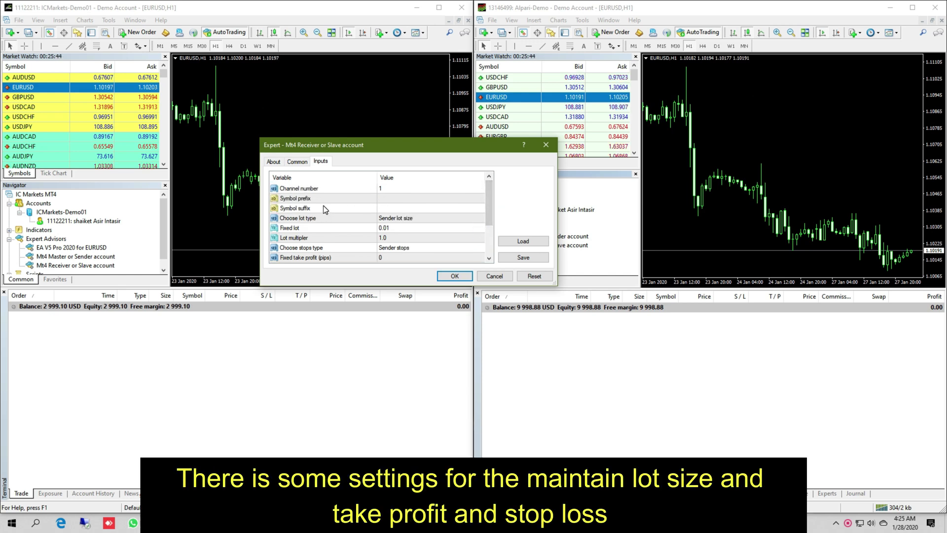
{"action": "left_click", "coordinate": [324, 227]}
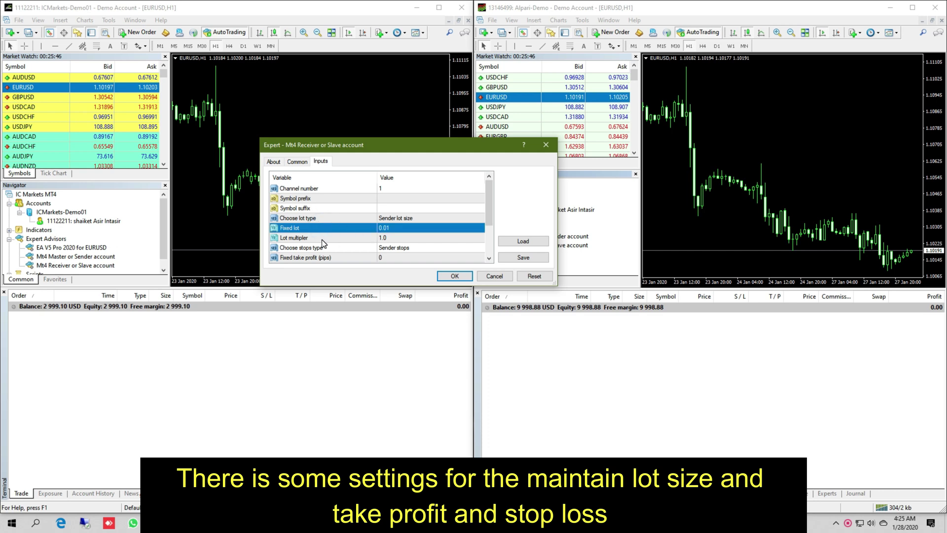
{"action": "scroll", "coordinate": [325, 244], "scroll_direction": "down", "scroll_amount": 1}
{"action": "left_click", "coordinate": [326, 238]}
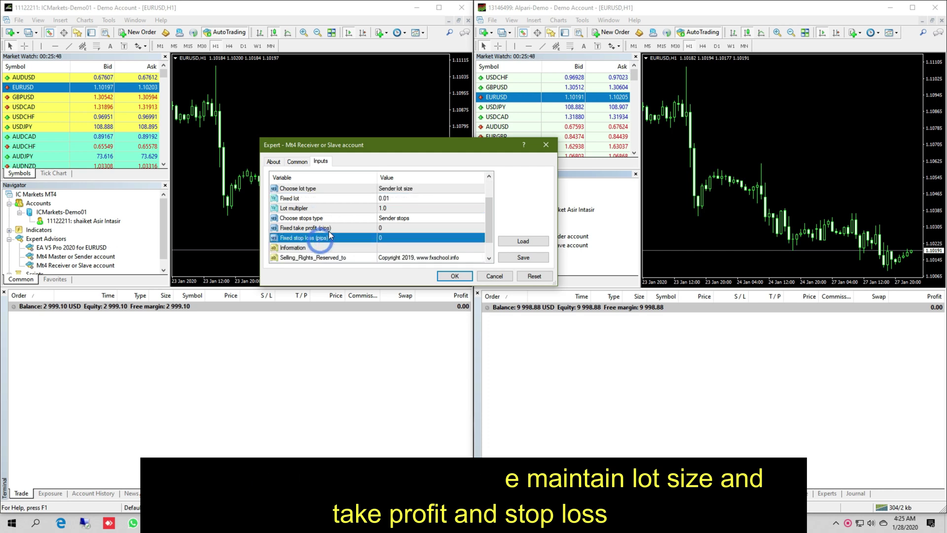
{"action": "left_click", "coordinate": [329, 229]}
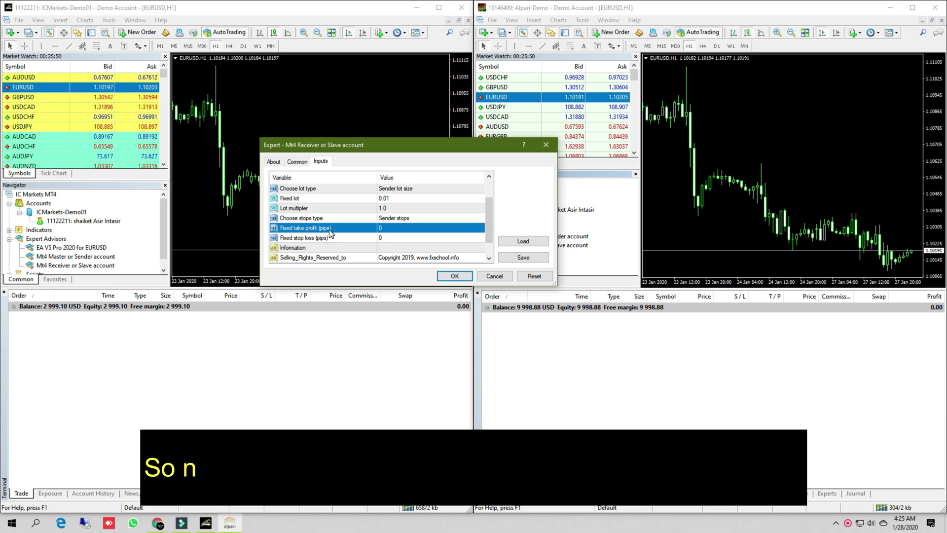
{"action": "scroll", "coordinate": [329, 233], "scroll_direction": "down", "scroll_amount": 1}
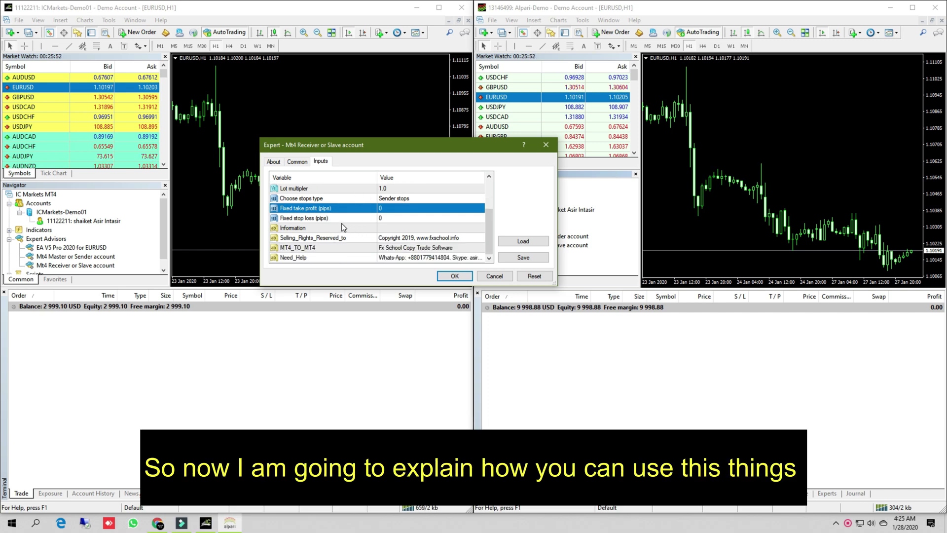
{"action": "left_click", "coordinate": [342, 225]}
{"action": "scroll", "coordinate": [387, 211], "scroll_direction": "up", "scroll_amount": 2}
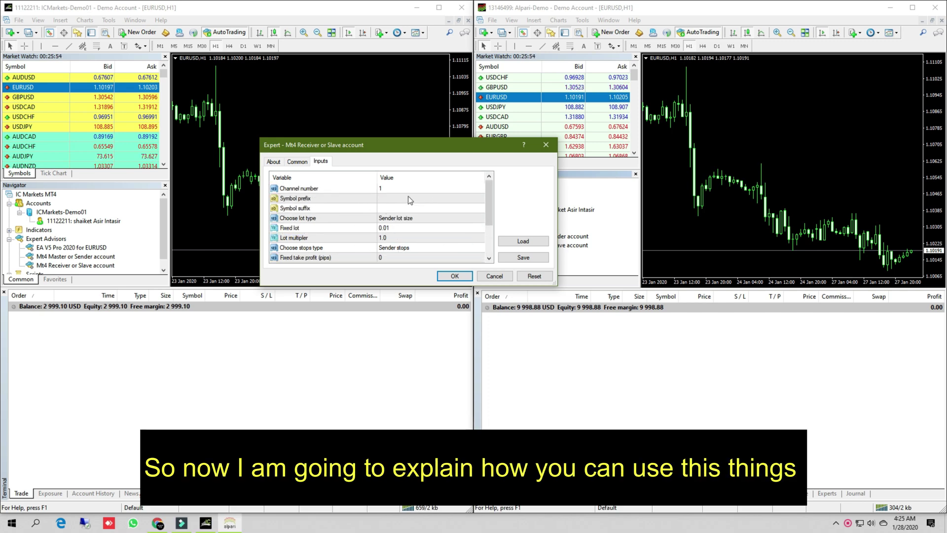
{"action": "left_click", "coordinate": [544, 147]}
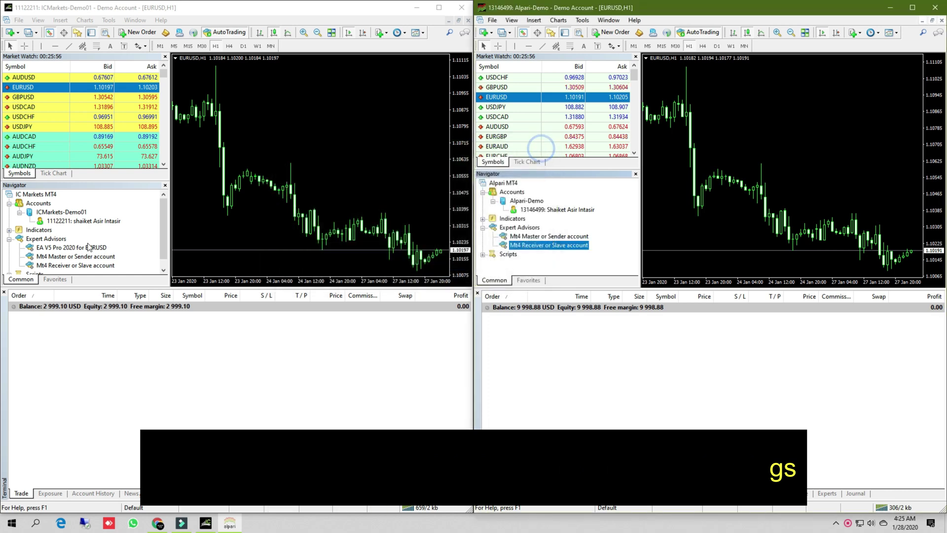
Add the Mt4 Master or Sender account expert to the IC Markets EURUSD chart, allowing DLL imports and modification of Signals settings
{"action": "double_click", "coordinate": [81, 260]}
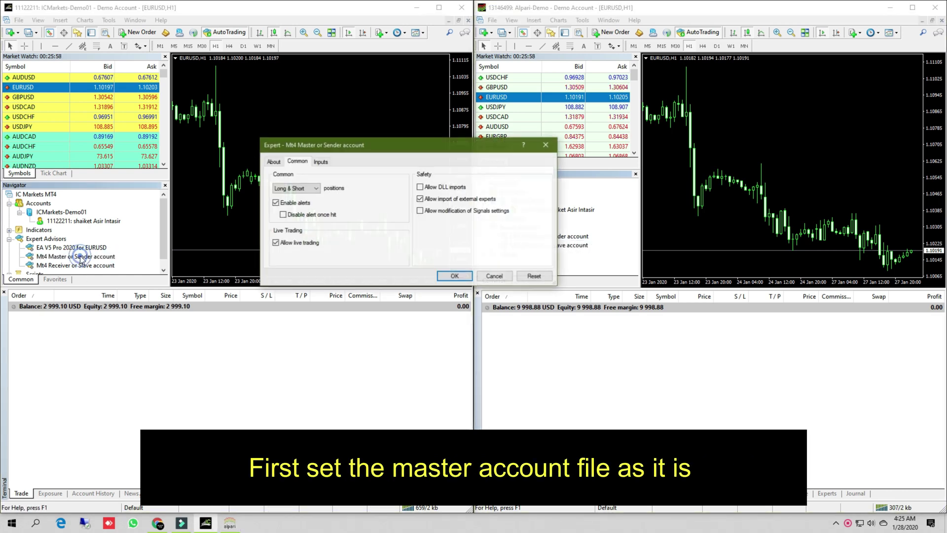
{"action": "left_click", "coordinate": [418, 211]}
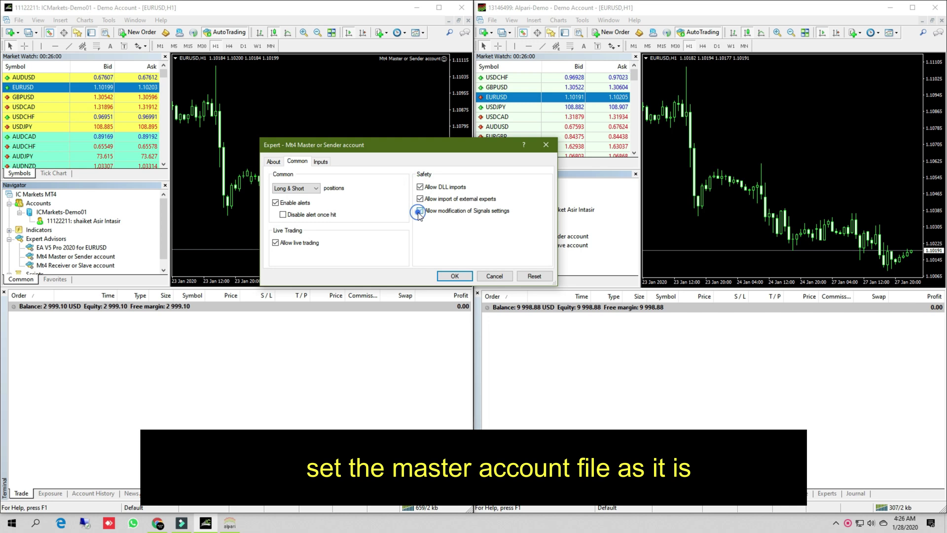
{"action": "left_click", "coordinate": [455, 276]}
Add the Mt4 Receiver or Slave account expert to the Alpari EURUSD chart and choose Fixed lot size as its lot type
{"action": "left_click", "coordinate": [754, 136]}
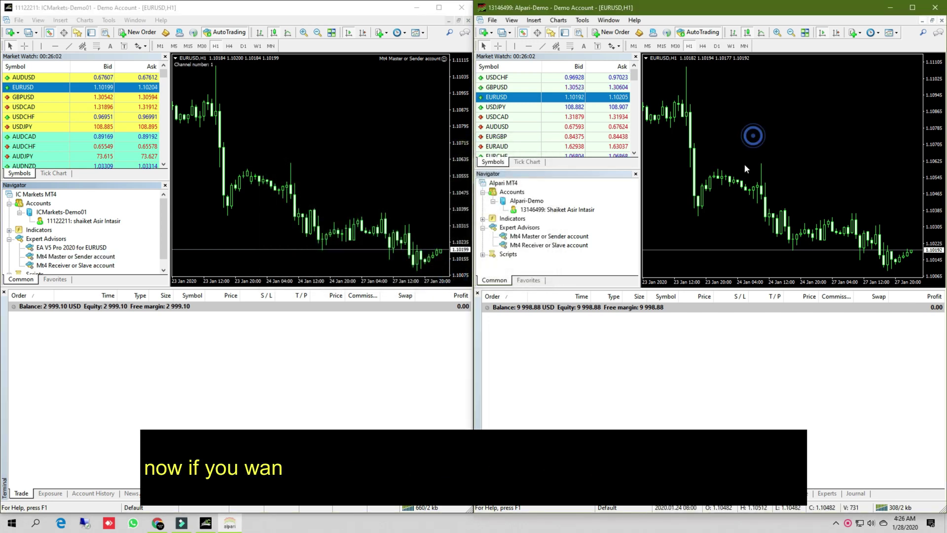
{"action": "double_click", "coordinate": [567, 246]}
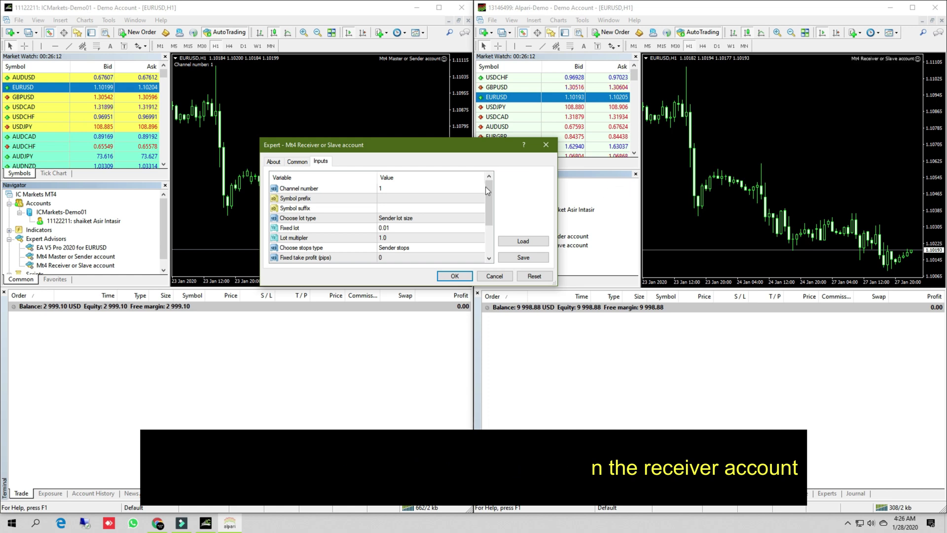
{"action": "double_click", "coordinate": [405, 219]}
{"action": "left_click_drag", "start_coordinate": [401, 144], "coordinate": [704, 121]}
{"action": "left_click", "coordinate": [711, 198]}
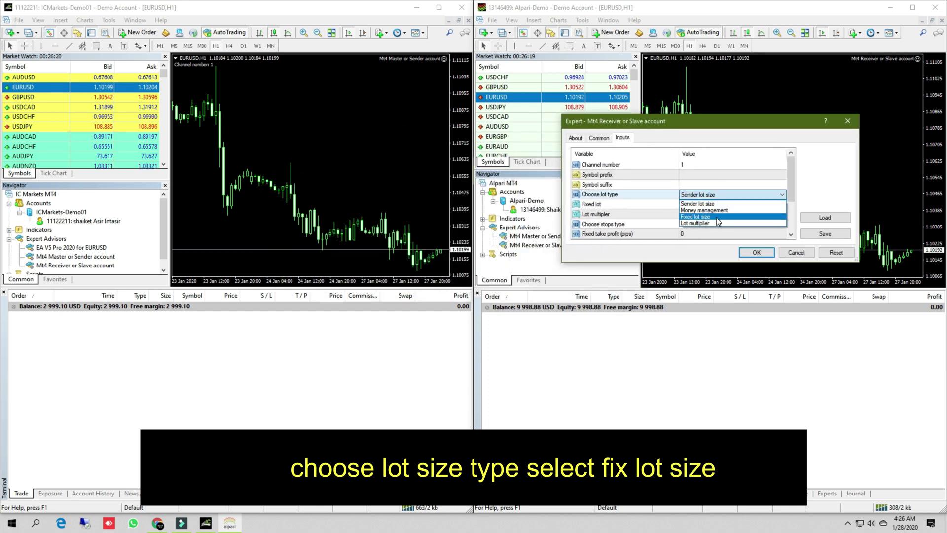
{"action": "left_click", "coordinate": [717, 217]}
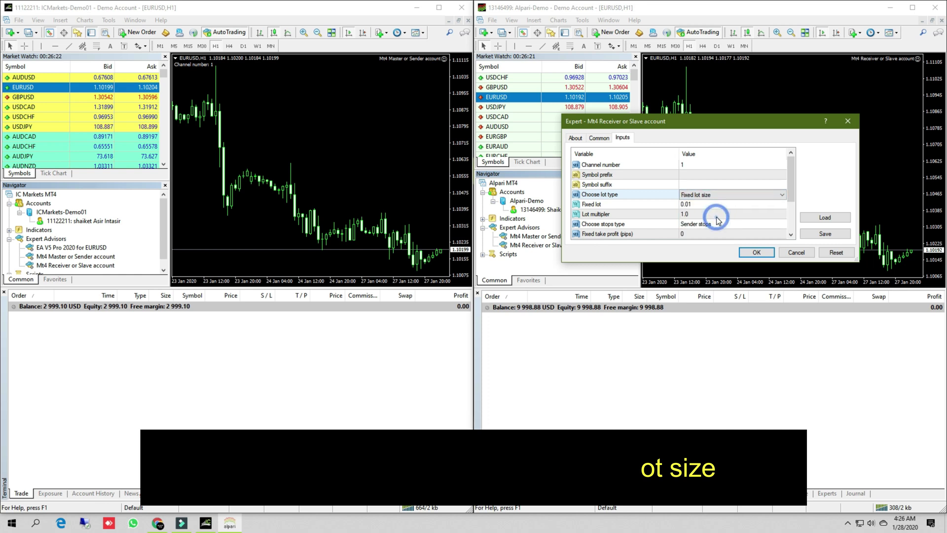
Set the receiver expert's fixed lot to 0.05 and apply its settings
{"action": "double_click", "coordinate": [693, 205]}
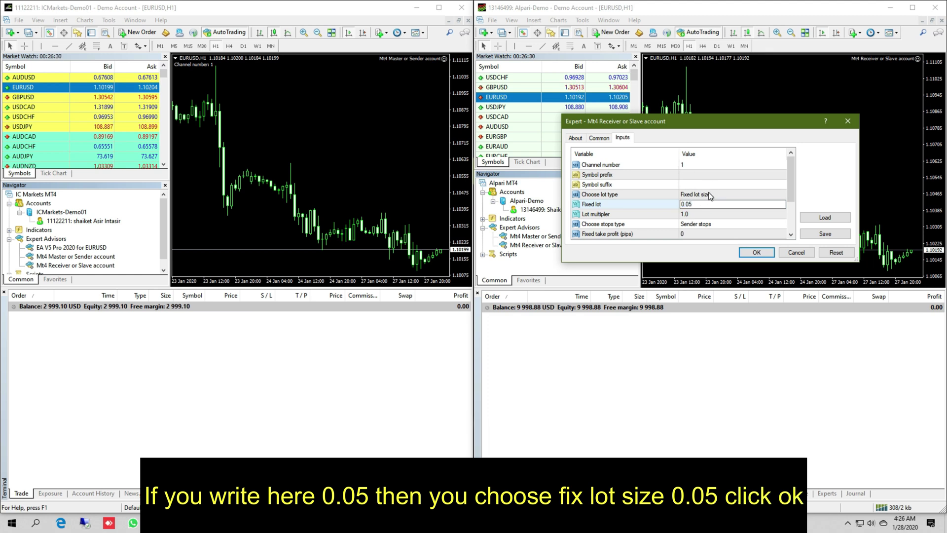
{"action": "left_click", "coordinate": [709, 195]}
{"action": "left_click", "coordinate": [711, 203]}
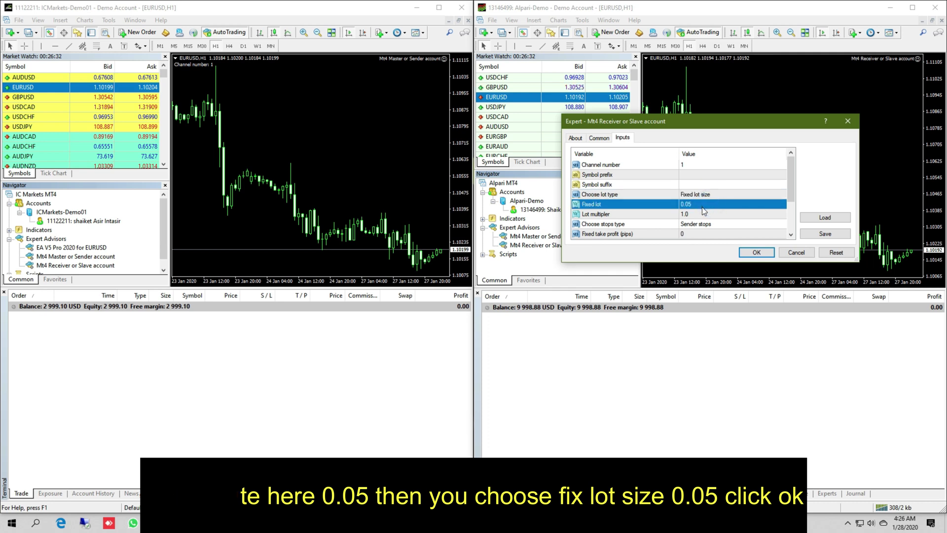
{"action": "left_click", "coordinate": [756, 252]}
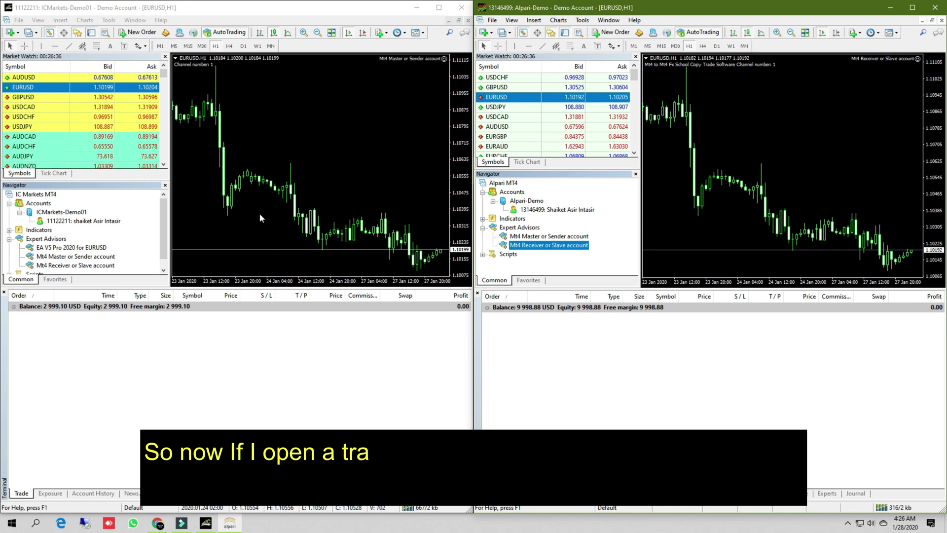
Buy 0.01 lots of EURUSD at market in the IC Markets terminal and check the copied trade's size in Alpari
{"action": "left_click", "coordinate": [137, 32]}
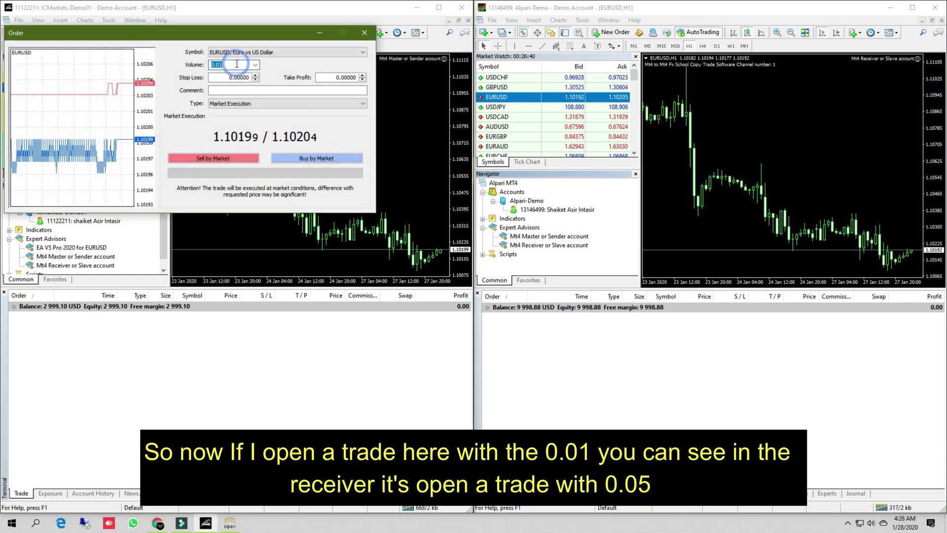
{"action": "left_click", "coordinate": [310, 158]}
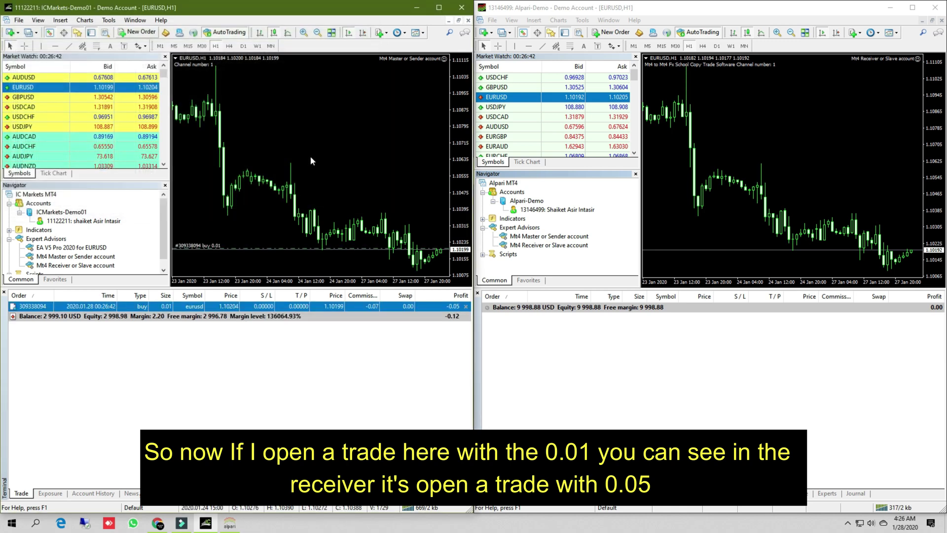
{"action": "left_click", "coordinate": [641, 307]}
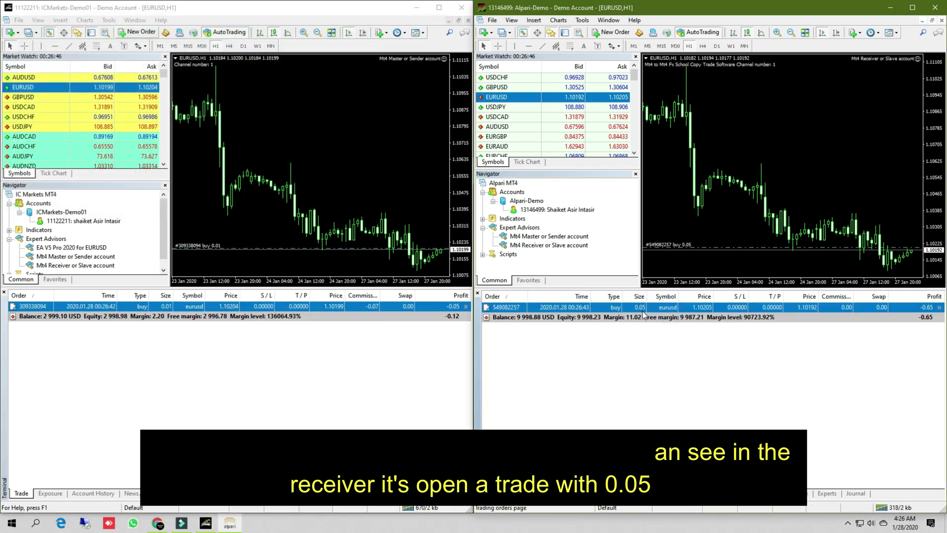
{"action": "mouse_move", "coordinate": [643, 312]}
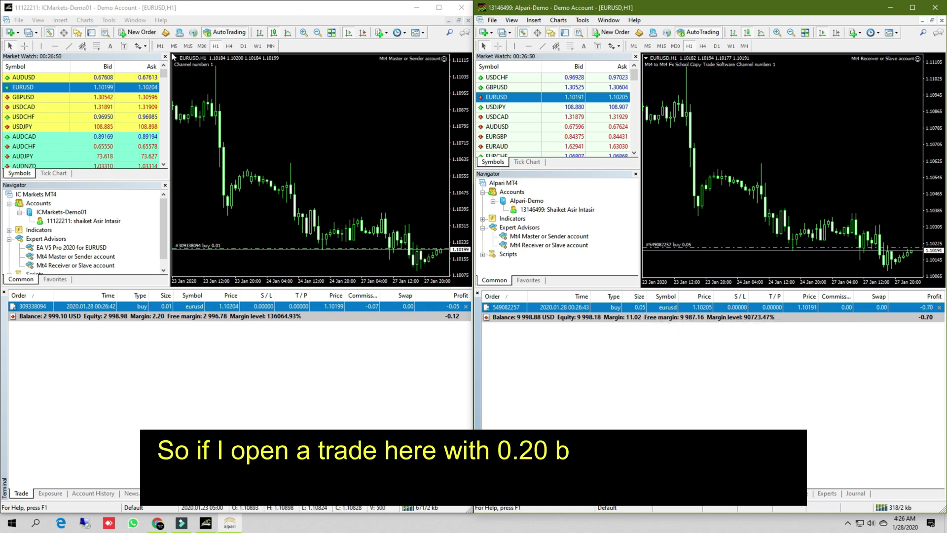
Buy 0.20 lots of EURUSD at market in the IC Markets terminal and compare the order sizes with the copies in Alpari
{"action": "left_click", "coordinate": [142, 32]}
{"action": "double_click", "coordinate": [236, 64]}
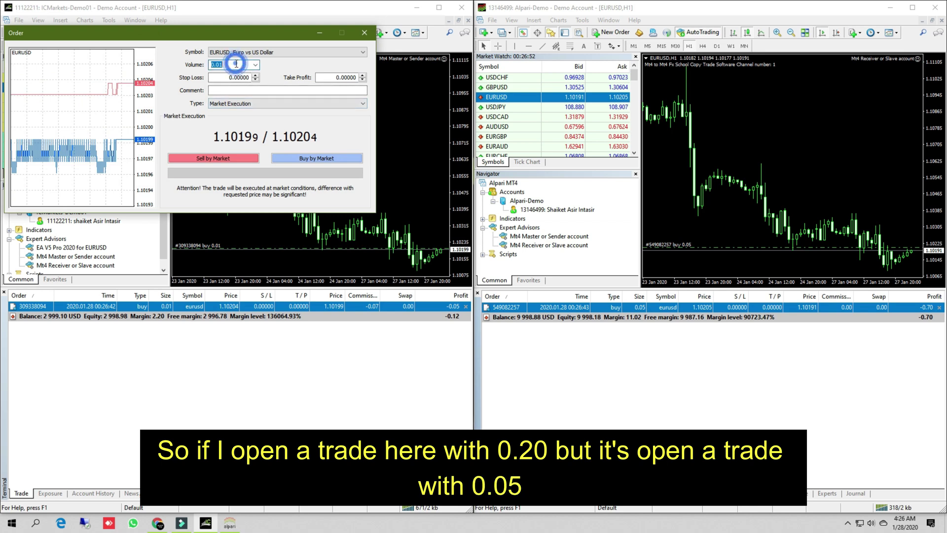
{"action": "type", "text": "0."}
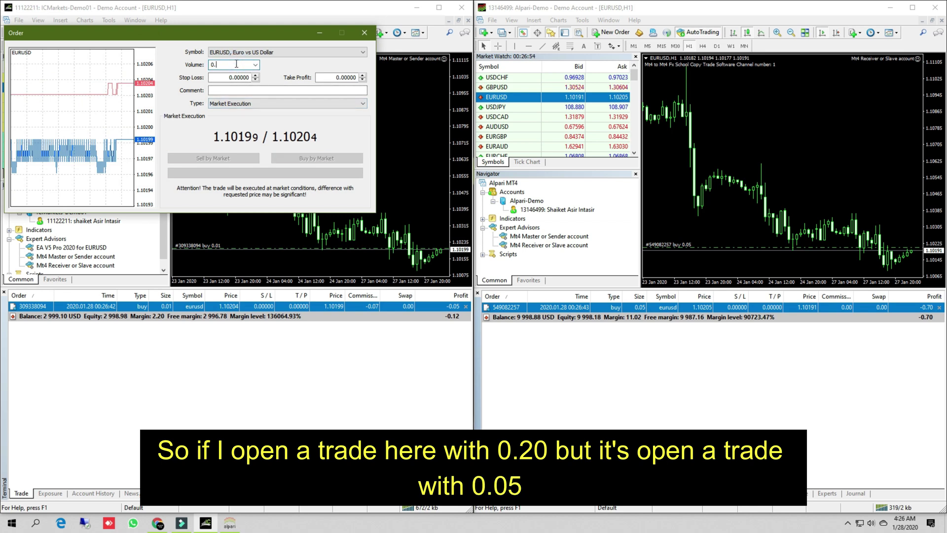
{"action": "type", "text": "20"}
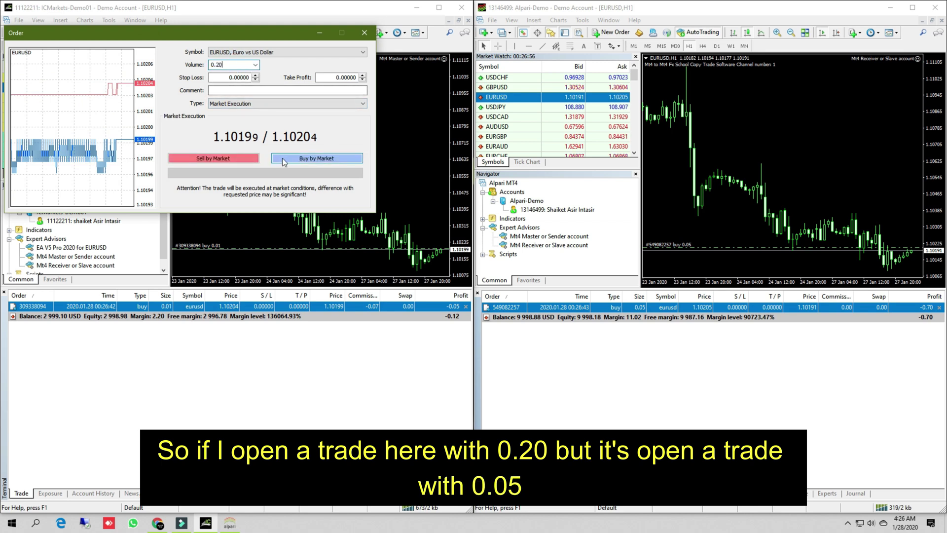
{"action": "left_click", "coordinate": [316, 158]}
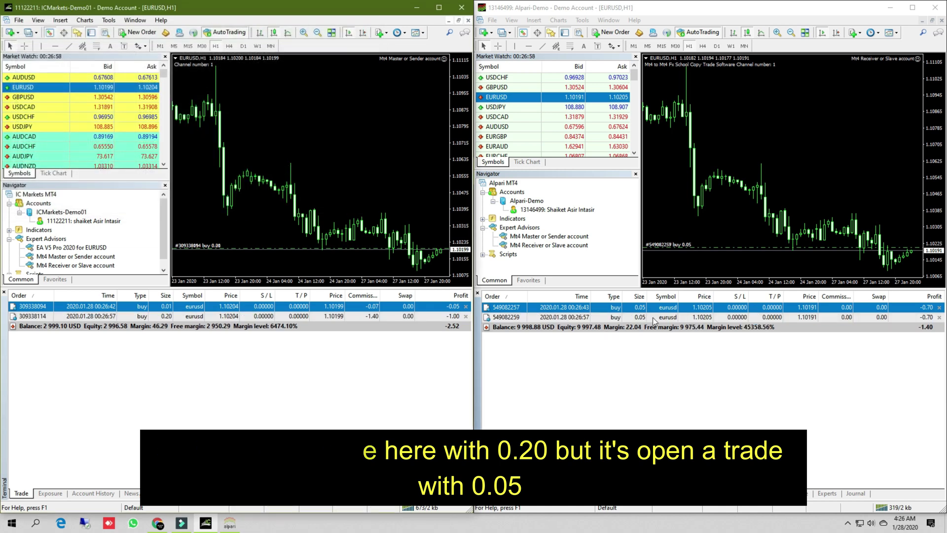
{"action": "left_click", "coordinate": [641, 317]}
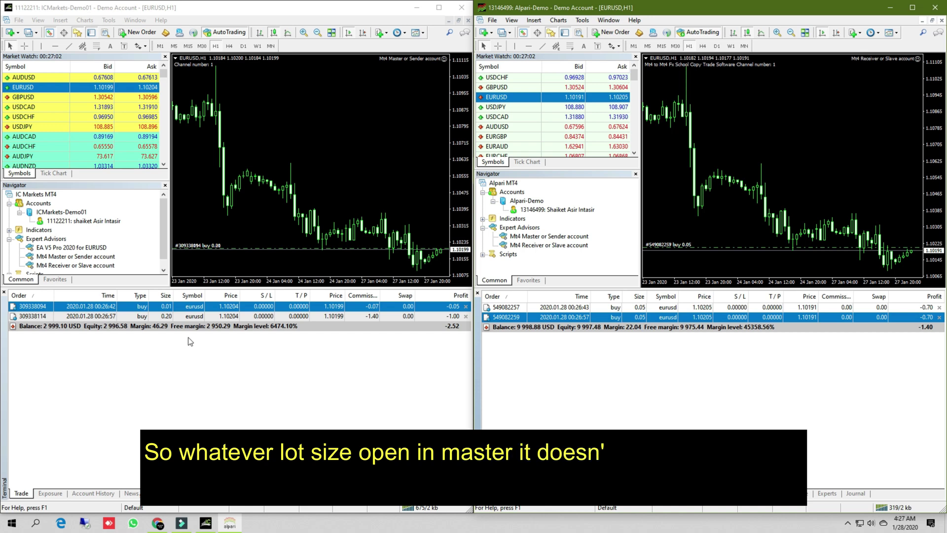
{"action": "left_click", "coordinate": [173, 315]}
{"action": "left_click", "coordinate": [178, 306]}
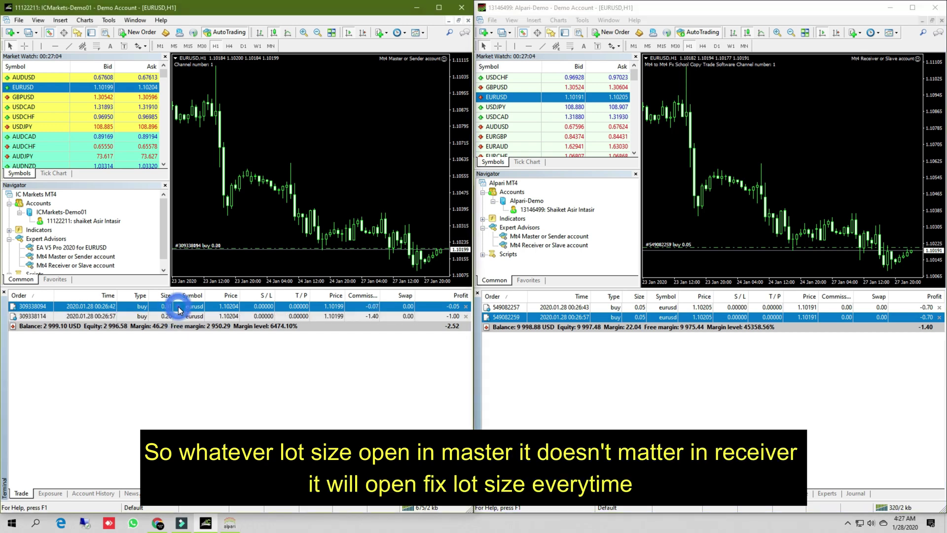
{"action": "left_click", "coordinate": [657, 308]}
{"action": "left_click", "coordinate": [657, 317]}
{"action": "left_click", "coordinate": [660, 307]}
{"action": "left_click", "coordinate": [666, 318]}
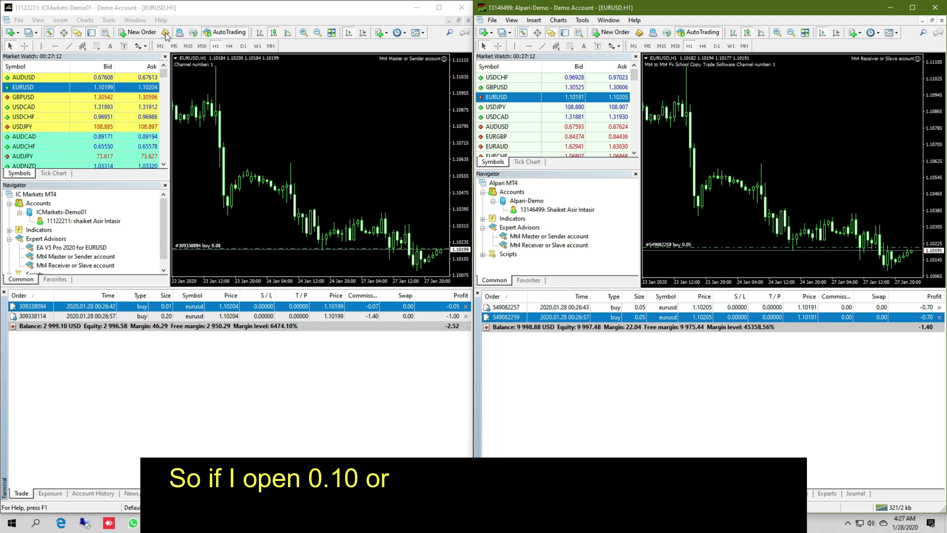
Buy 1 lot of EURUSD at market in the IC Markets terminal and check the size of its copy in Alpari
{"action": "left_click", "coordinate": [137, 32]}
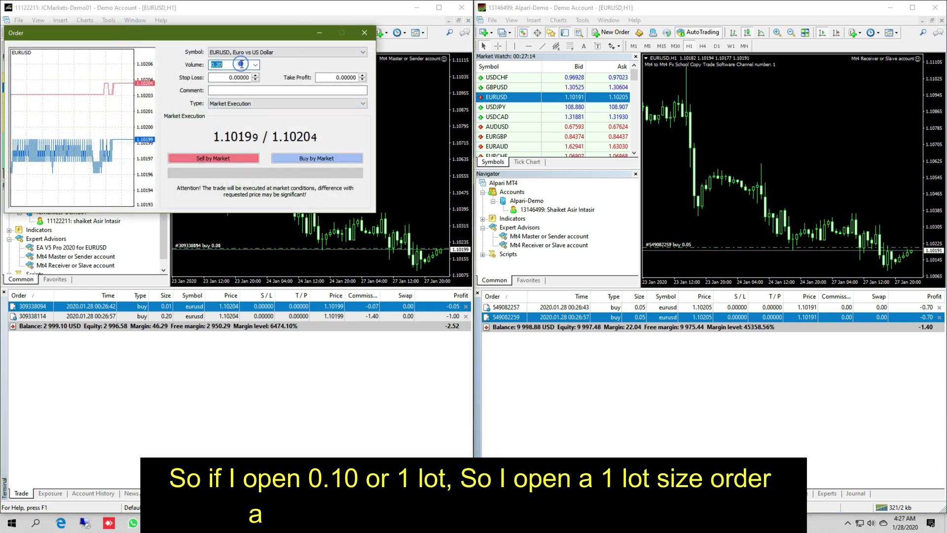
{"action": "type", "text": "0.10"}
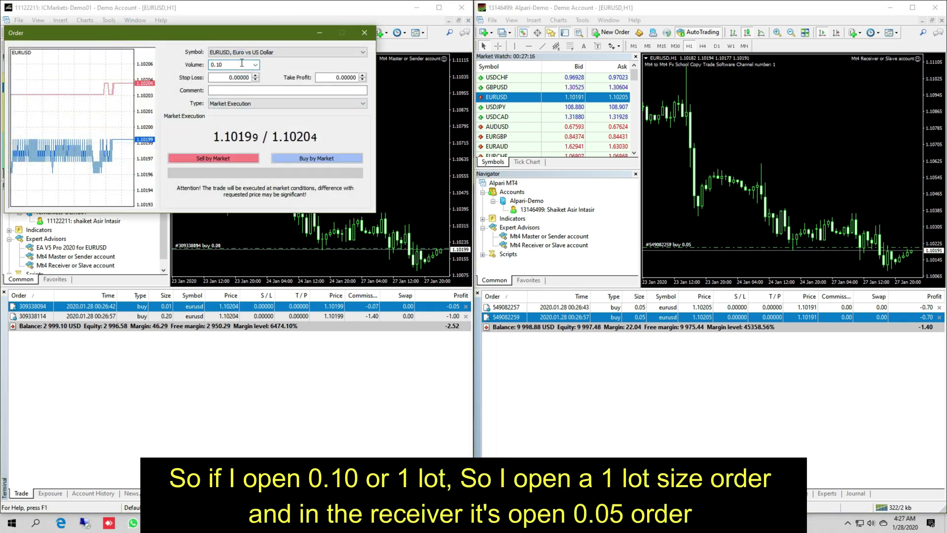
{"action": "key", "text": "BackSpace"}
{"action": "key", "text": "BackSpace"}
{"action": "key", "text": "BackSpace"}
{"action": "type", "text": "1"}
{"action": "left_click", "coordinate": [304, 158]}
{"action": "left_click", "coordinate": [168, 330]}
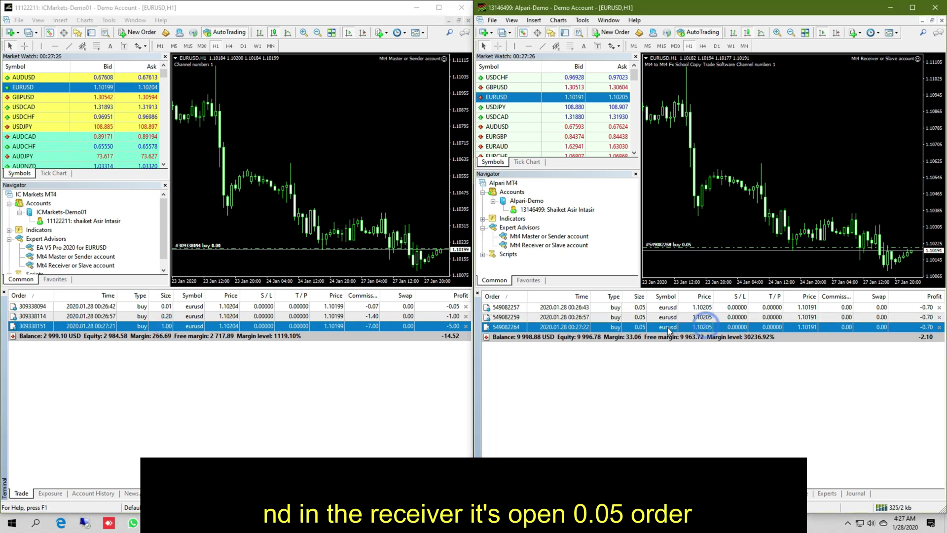
{"action": "left_click", "coordinate": [668, 308]}
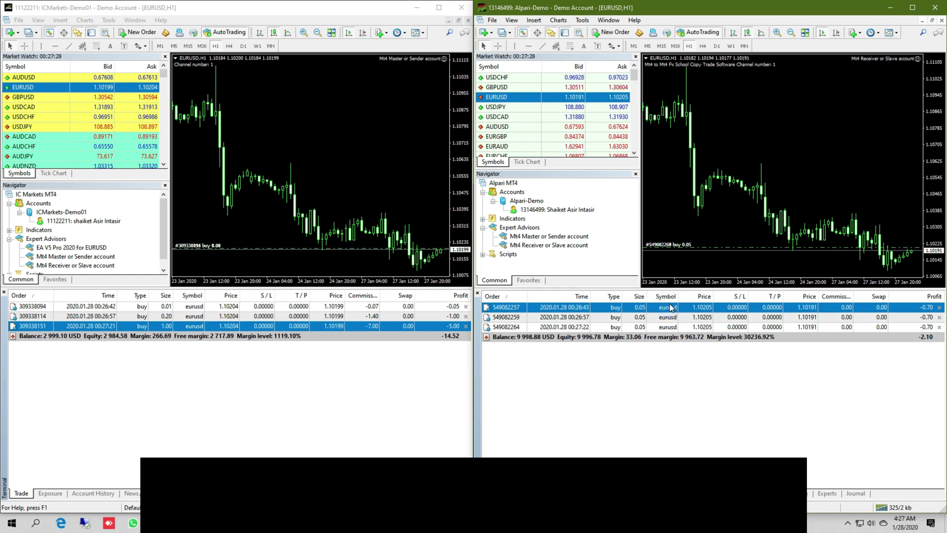
Close all open EURUSD orders in the IC Markets terminal, starting with the newest
{"action": "left_click", "coordinate": [466, 325]}
{"action": "left_click", "coordinate": [466, 316]}
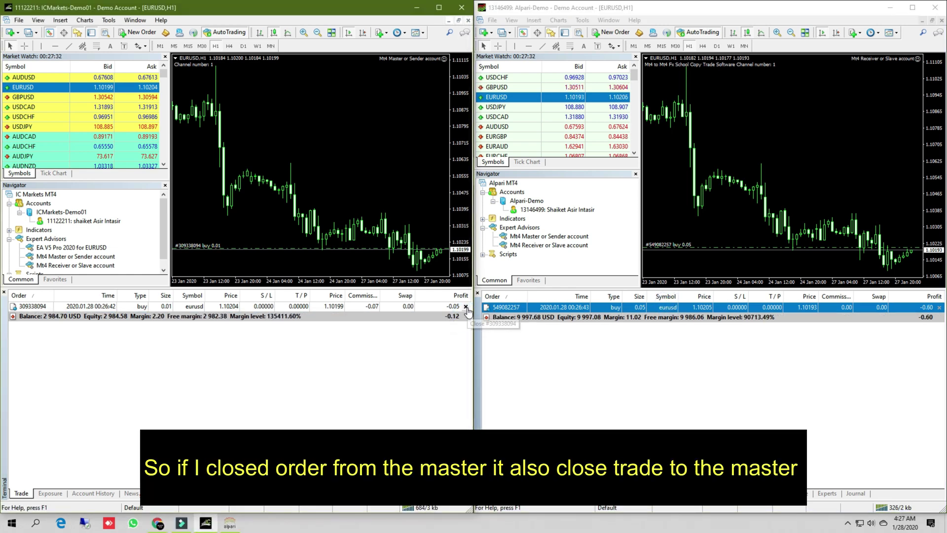
{"action": "left_click", "coordinate": [466, 306]}
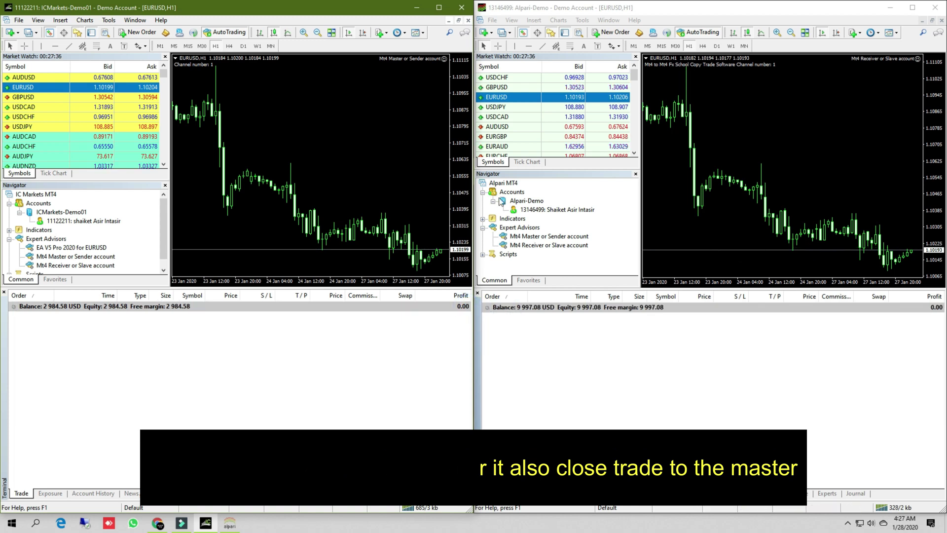
Open another EURUSD chart window in the IC Markets terminal and hide its grid
{"action": "right_click", "coordinate": [21, 87]}
{"action": "left_click", "coordinate": [74, 102]}
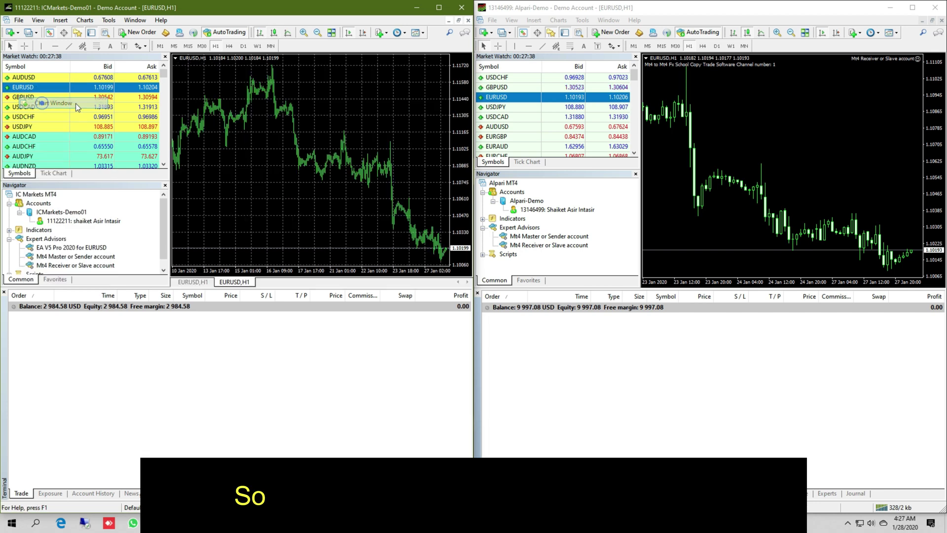
{"action": "right_click", "coordinate": [231, 77]}
{"action": "left_click", "coordinate": [277, 198]}
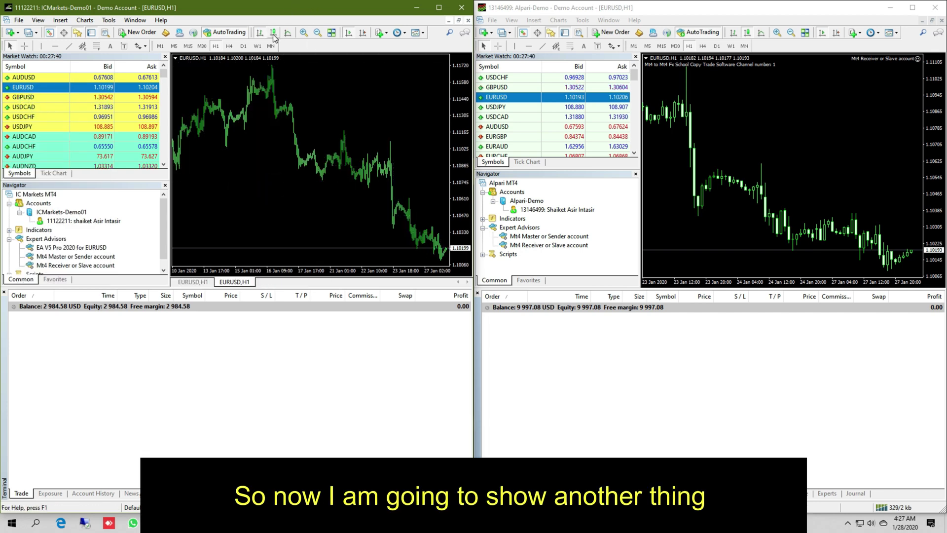
Add the Mt4 Receiver or Slave account expert to the Alpari EURUSD chart again and choose Lot multiplier as its lot type
{"action": "double_click", "coordinate": [556, 245]}
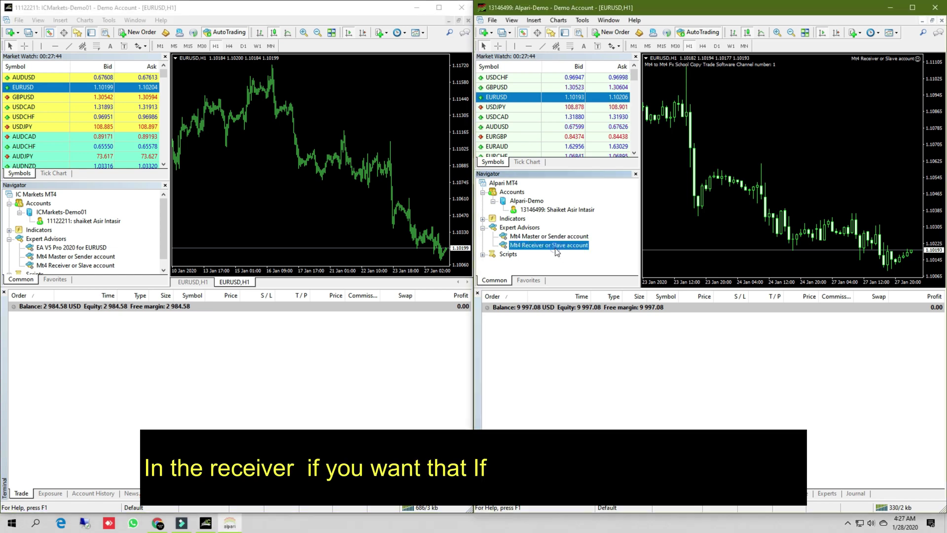
{"action": "left_click", "coordinate": [502, 283]}
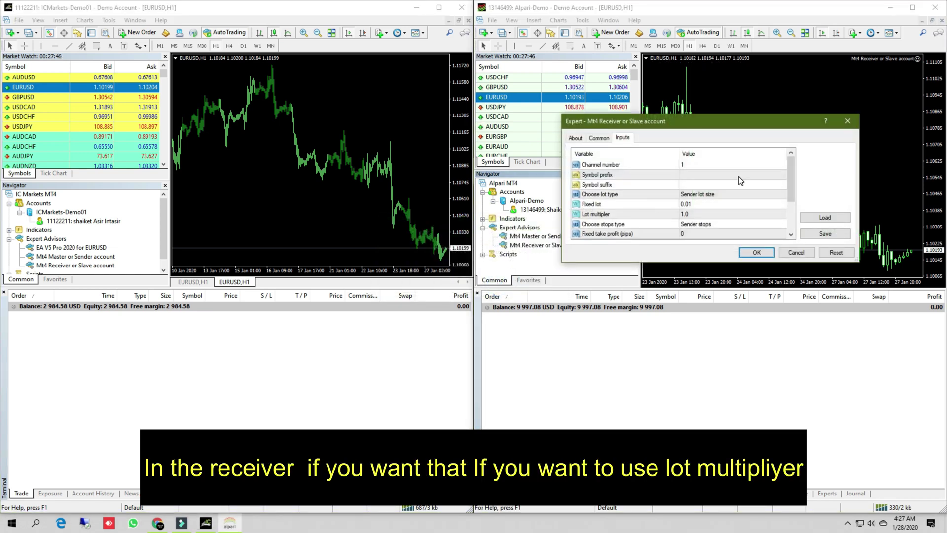
{"action": "scroll", "coordinate": [735, 185], "scroll_direction": "down", "scroll_amount": 1}
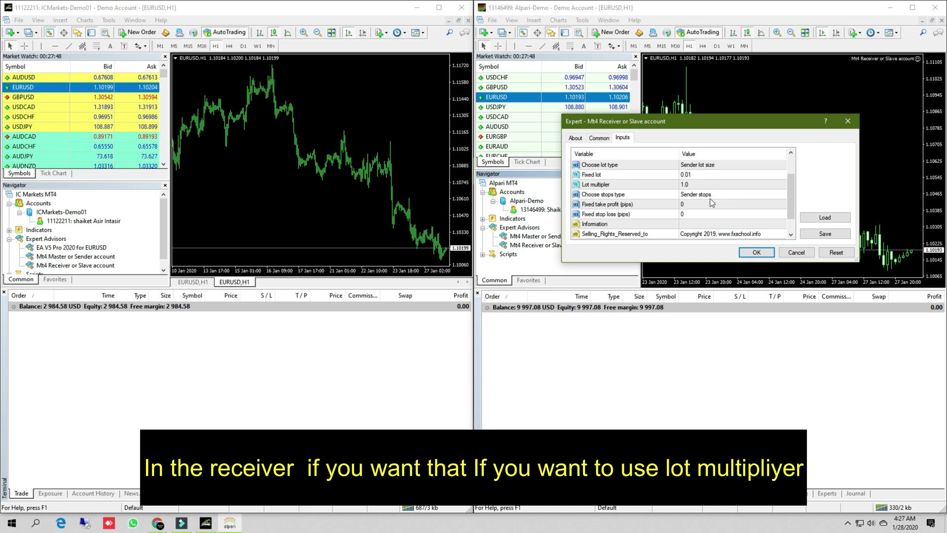
{"action": "double_click", "coordinate": [711, 166]}
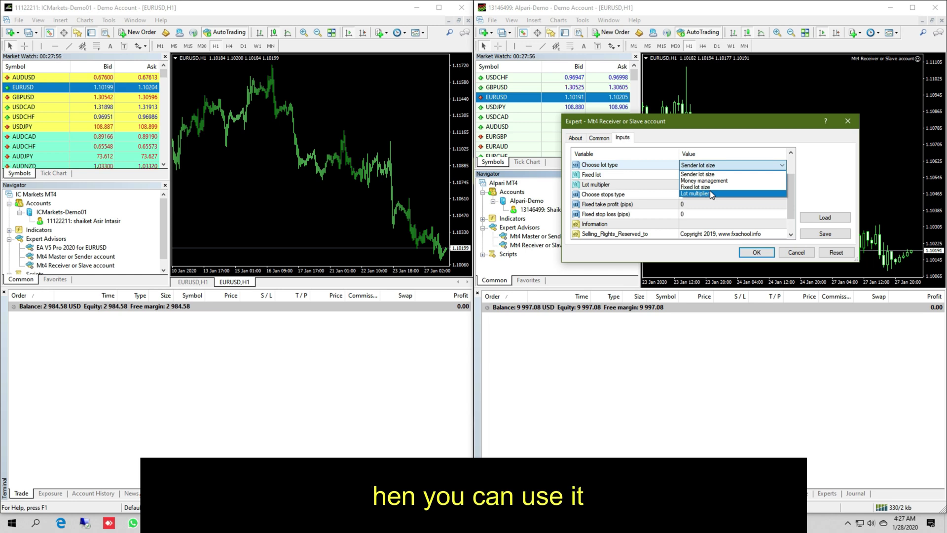
{"action": "left_click", "coordinate": [710, 190]}
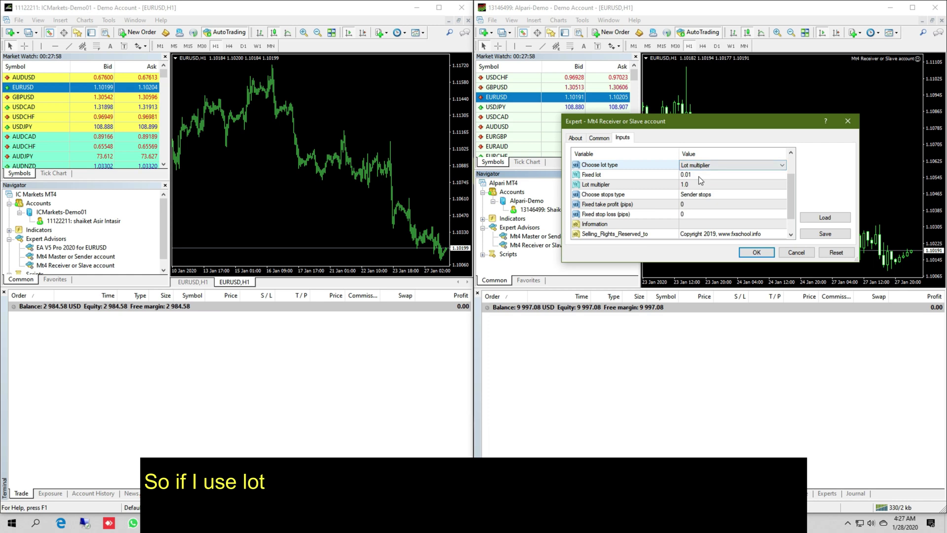
Set the receiver expert's lot multiplier to 2.0, enlarge the settings window to review the inputs, and apply them
{"action": "double_click", "coordinate": [699, 185]}
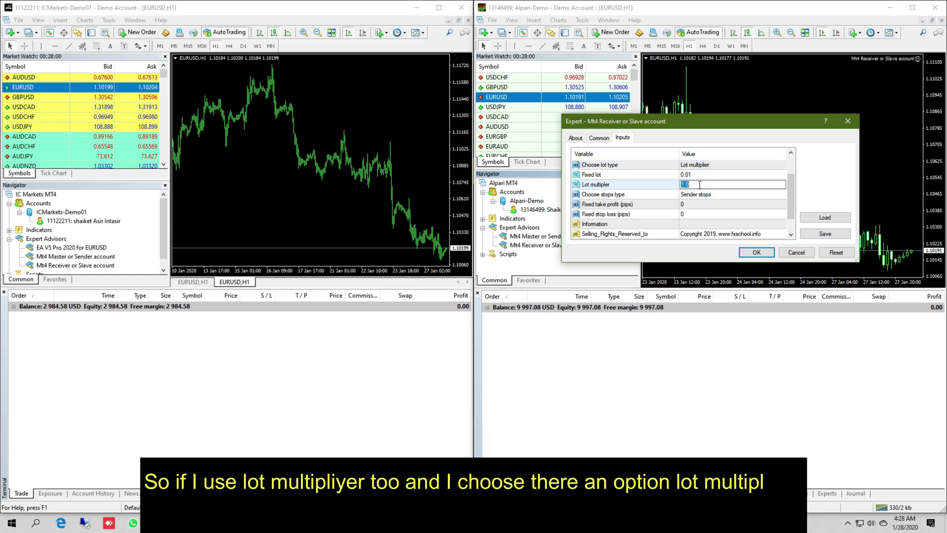
{"action": "type", "text": "2"}
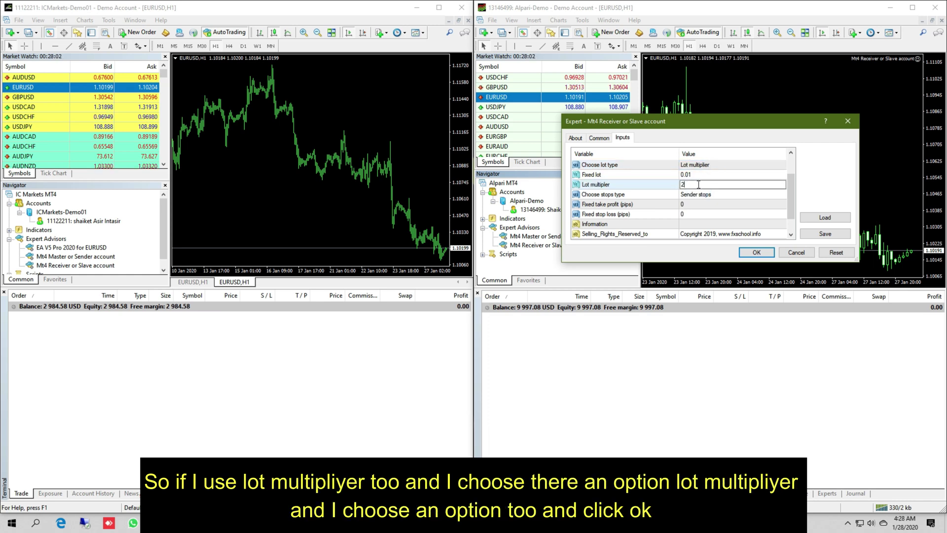
{"action": "left_click", "coordinate": [714, 167]}
{"action": "left_click_drag", "start_coordinate": [856, 264], "coordinate": [893, 370]}
{"action": "left_click", "coordinate": [722, 196]}
{"action": "left_click", "coordinate": [722, 196]}
{"action": "left_click", "coordinate": [726, 224]}
{"action": "left_click", "coordinate": [727, 221]}
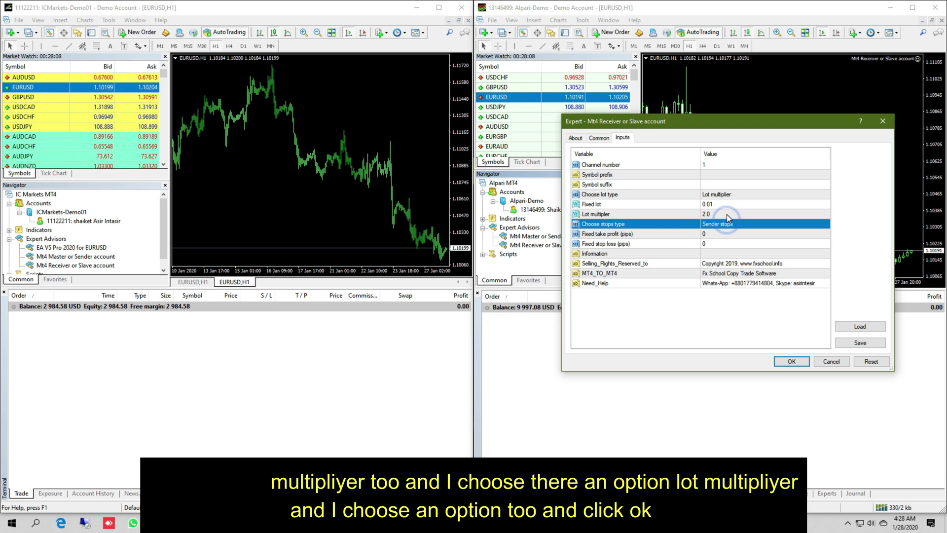
{"action": "left_click", "coordinate": [727, 214]}
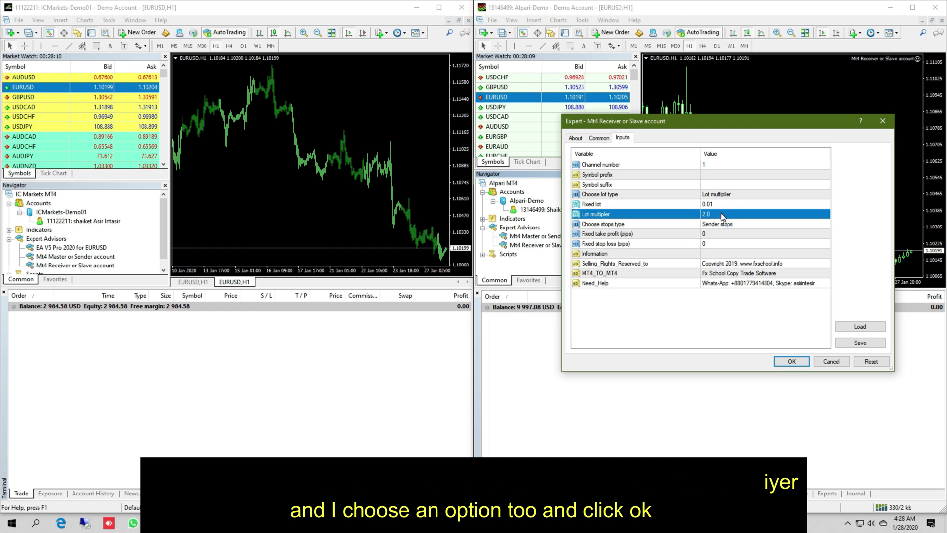
{"action": "left_click", "coordinate": [791, 362]}
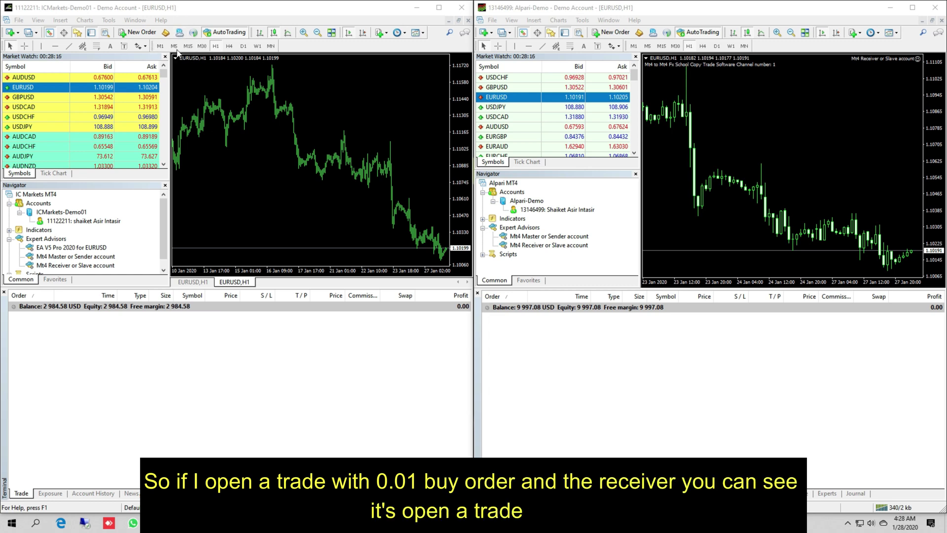
Place a 0.01-lot EURUSD market buy in the IC Markets terminal and inspect the multiplied copy in Alpari
{"action": "left_click", "coordinate": [138, 33]}
{"action": "double_click", "coordinate": [238, 64]}
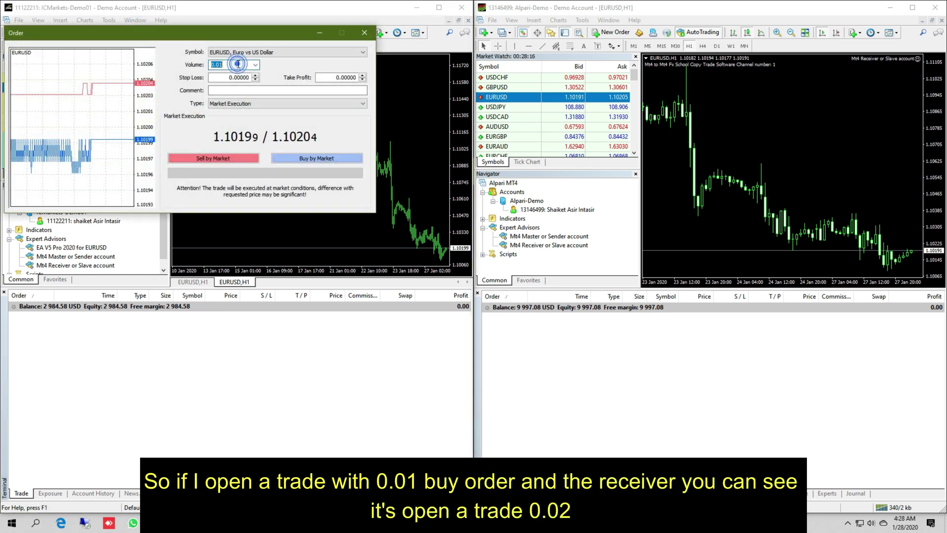
{"action": "left_click", "coordinate": [319, 158]}
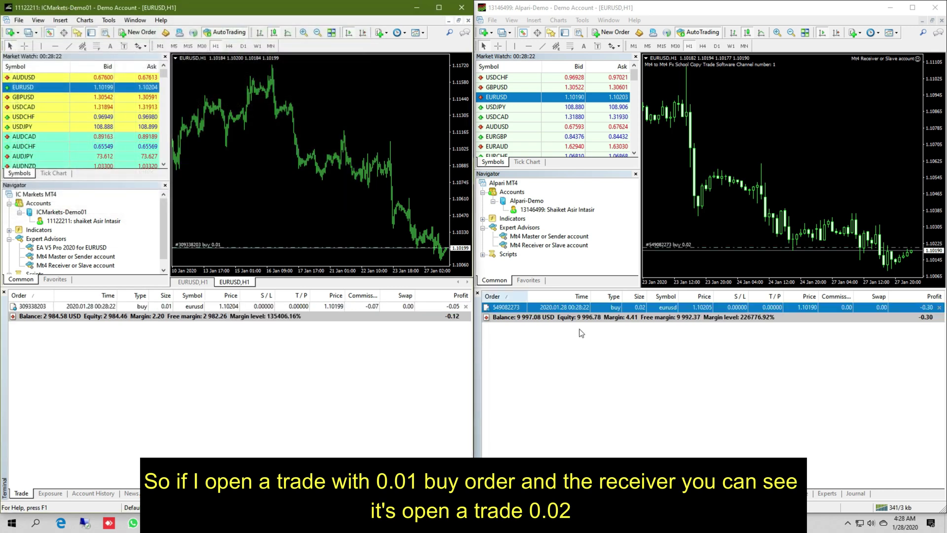
{"action": "left_click", "coordinate": [647, 308]}
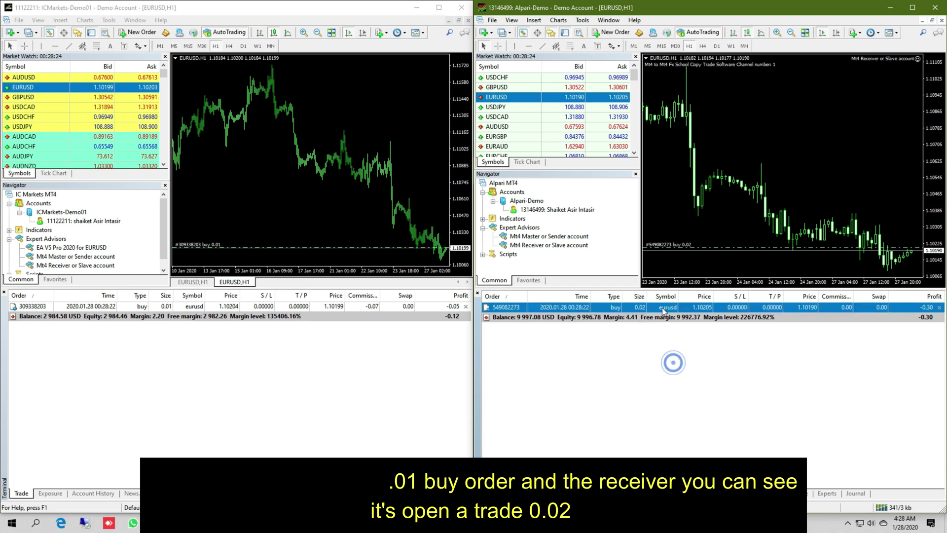
{"action": "mouse_move", "coordinate": [646, 313]}
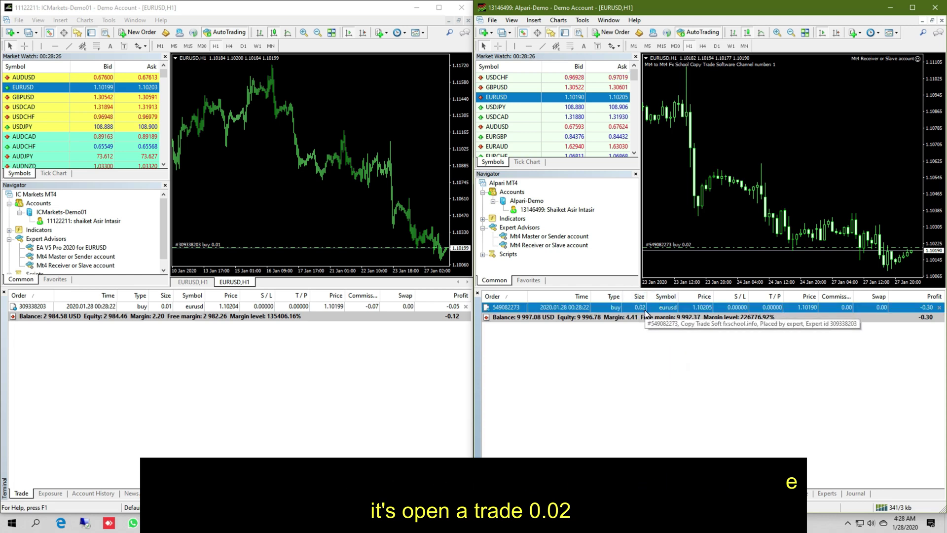
Buy 0.05 lots of EURUSD at market in the IC Markets terminal and compare its size with the multiplied copy in Alpari
{"action": "left_click", "coordinate": [138, 32]}
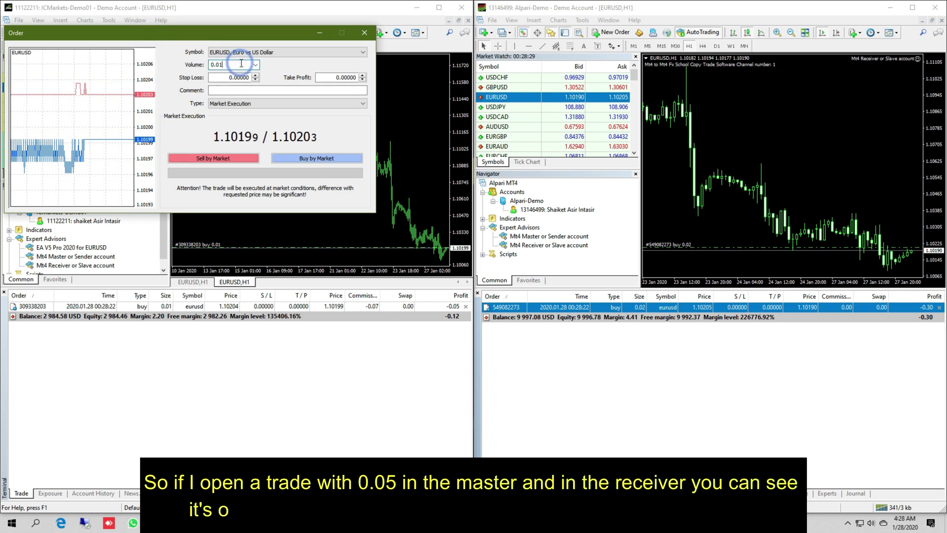
{"action": "key", "text": "BackSpace"}
{"action": "type", "text": "5"}
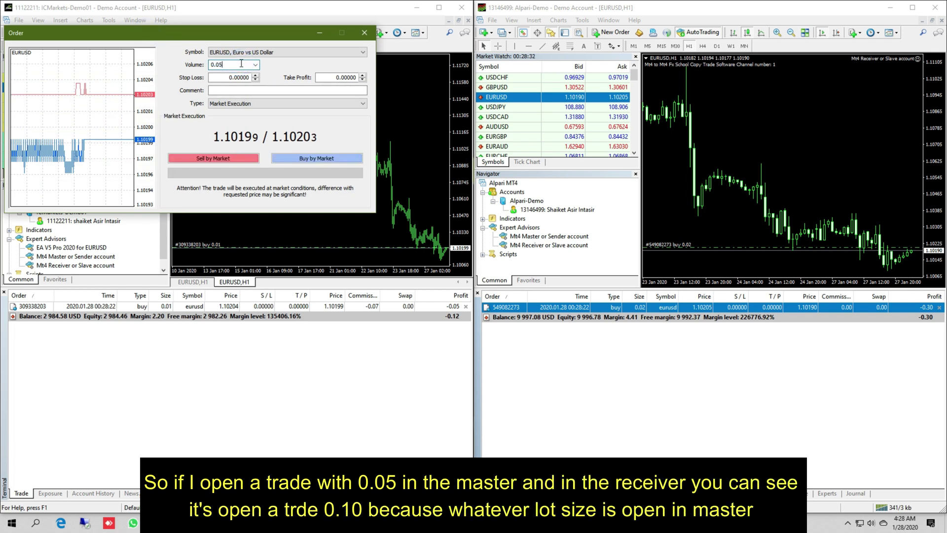
{"action": "left_click", "coordinate": [318, 158]}
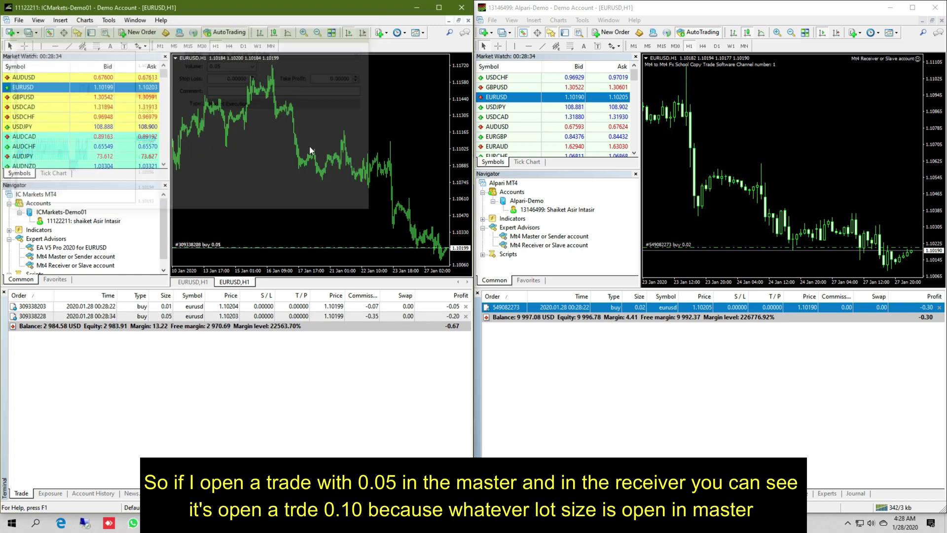
{"action": "left_click", "coordinate": [649, 318]}
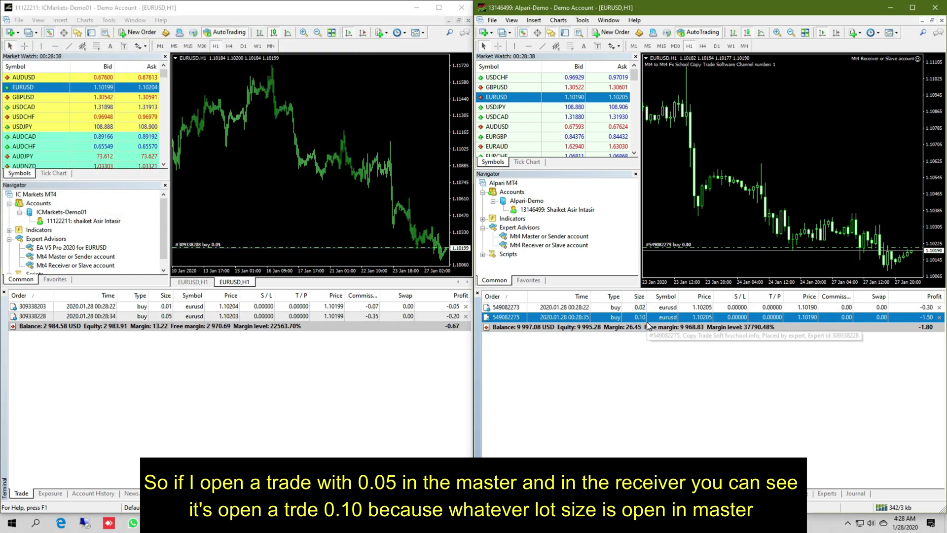
{"action": "left_click", "coordinate": [180, 316]}
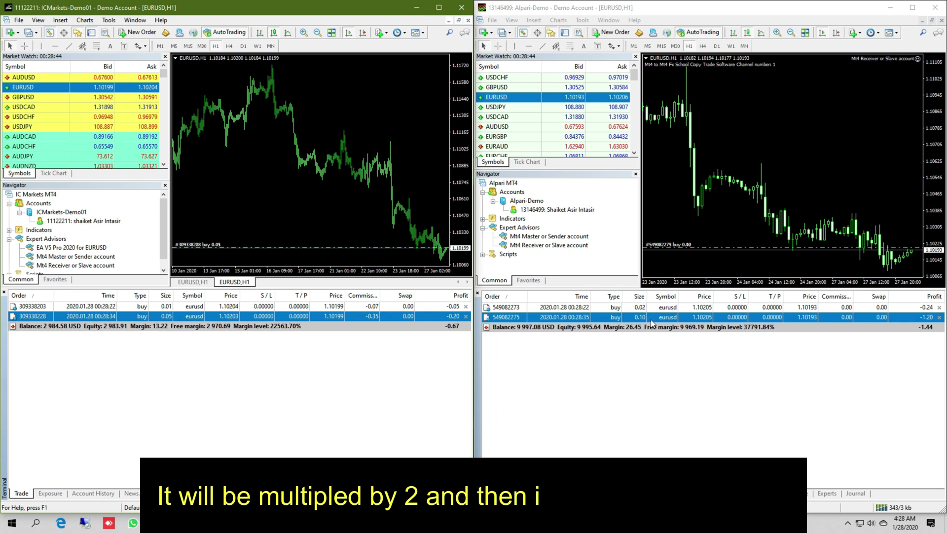
{"action": "left_click", "coordinate": [659, 308]}
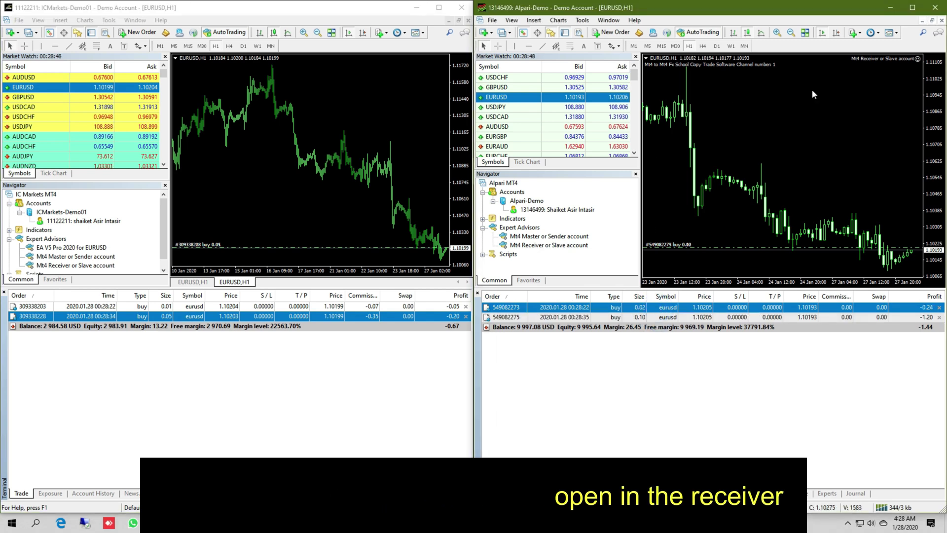
Buy 1 lot of EURUSD at market in the IC Markets terminal and inspect the multiplied copy in Alpari
{"action": "left_click", "coordinate": [138, 32]}
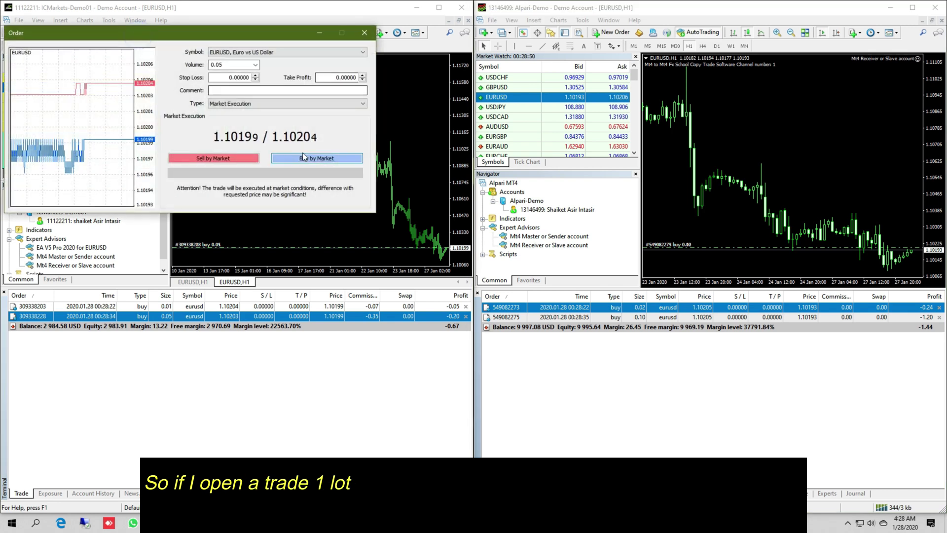
{"action": "double_click", "coordinate": [242, 65]}
{"action": "type", "text": "1"}
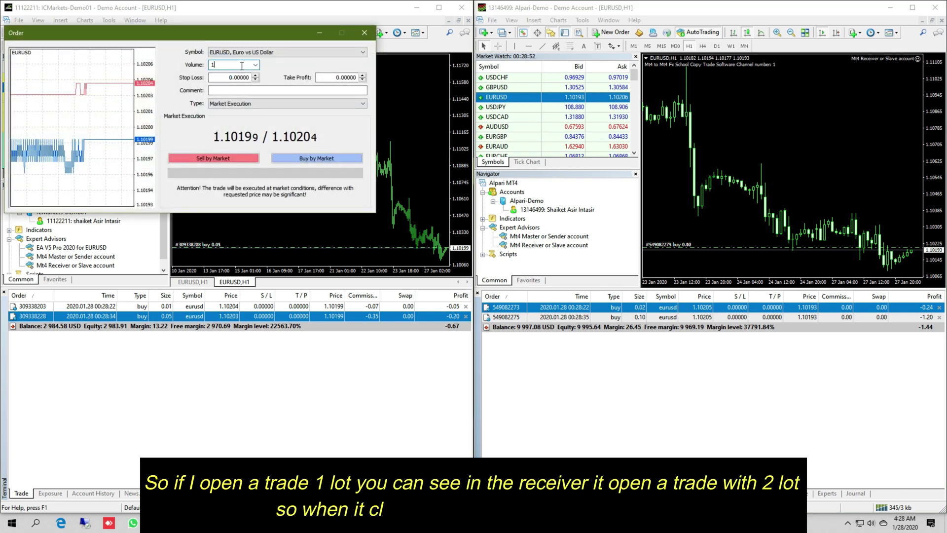
{"action": "left_click", "coordinate": [314, 158]}
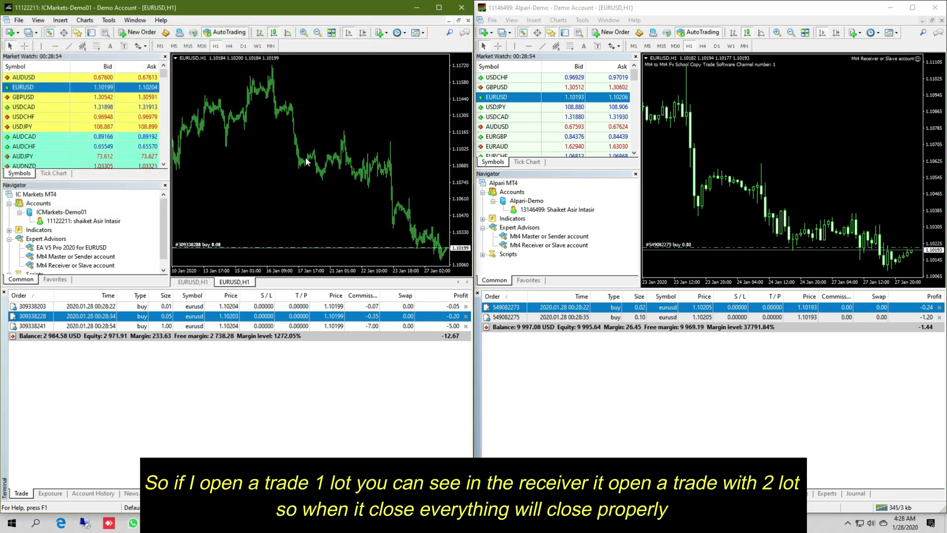
{"action": "left_click", "coordinate": [655, 328]}
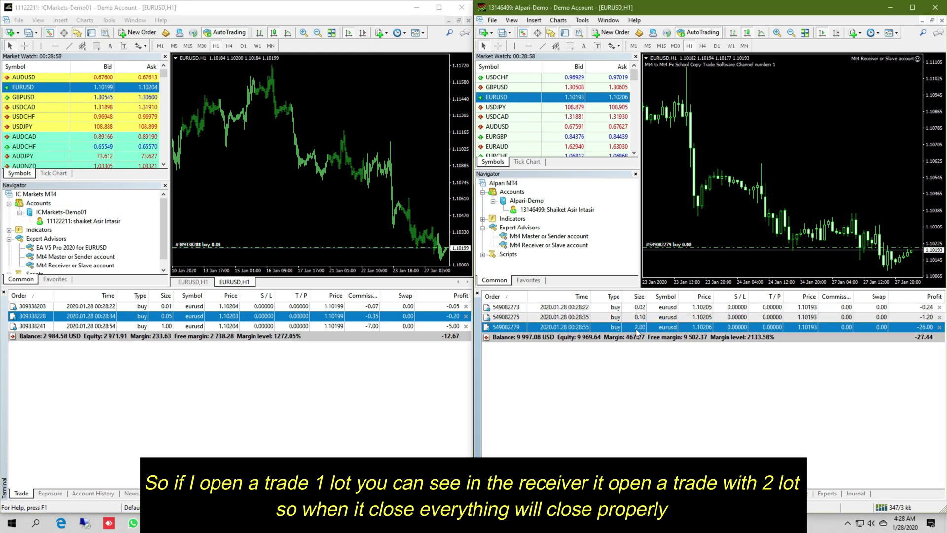
{"action": "mouse_move", "coordinate": [637, 332]}
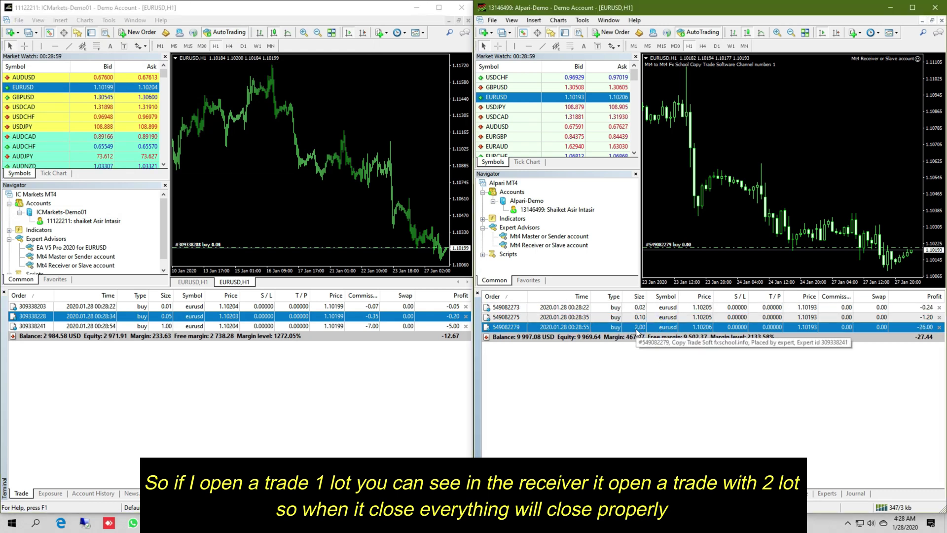
Close all open EURUSD trades in the IC Markets terminal, starting with the newest
{"action": "left_click", "coordinate": [465, 325]}
{"action": "left_click", "coordinate": [466, 316]}
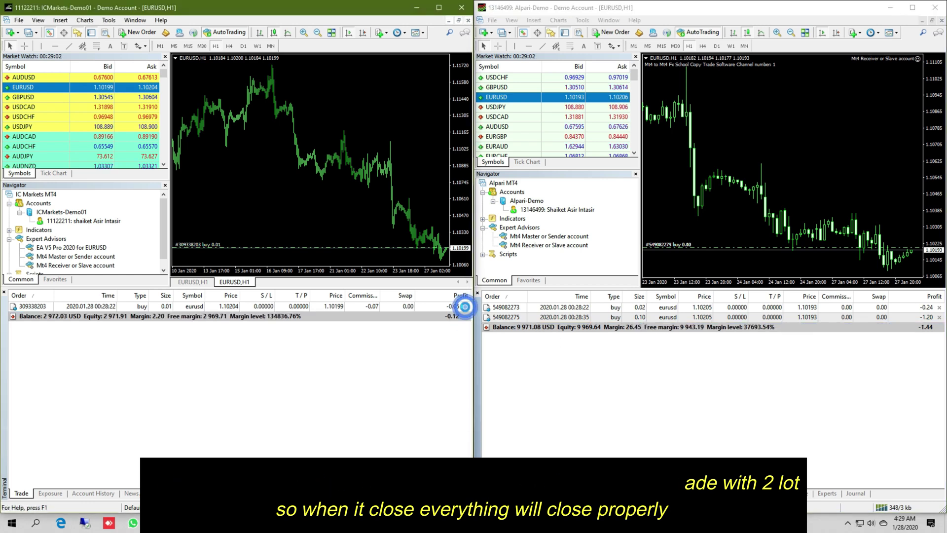
{"action": "left_click", "coordinate": [465, 306]}
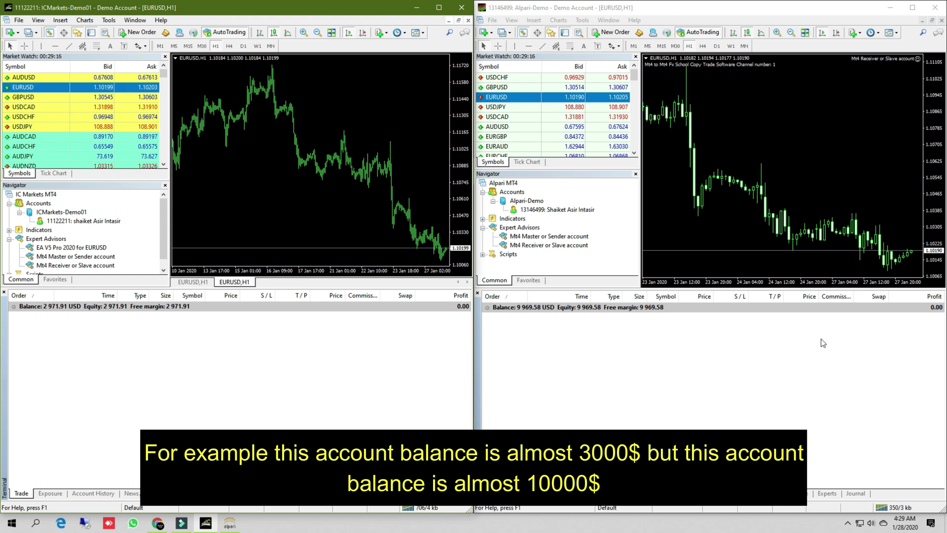
Replace the receiver expert on the Alpari EURUSD chart with Mt4 Master or Sender account, accepting its settings
{"action": "left_click", "coordinate": [591, 324]}
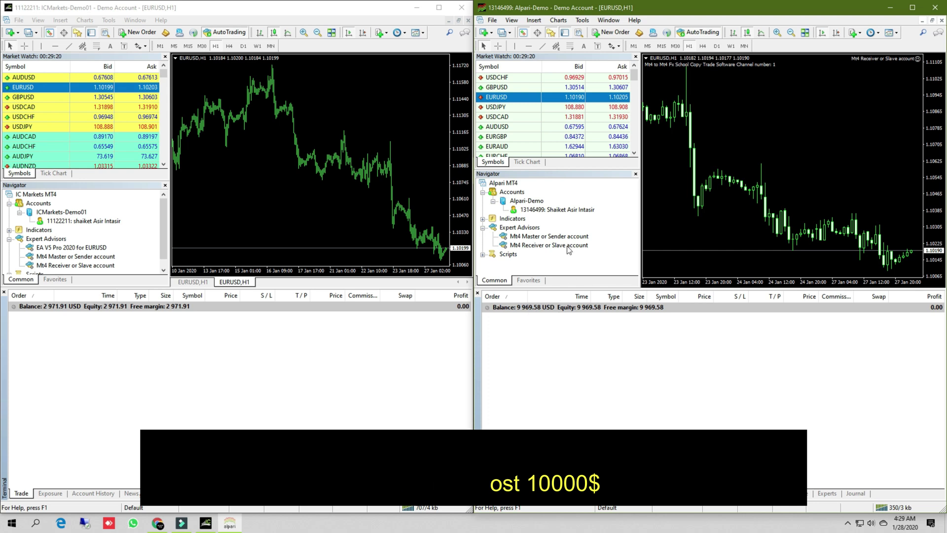
{"action": "double_click", "coordinate": [548, 235]}
{"action": "left_click", "coordinate": [517, 282]}
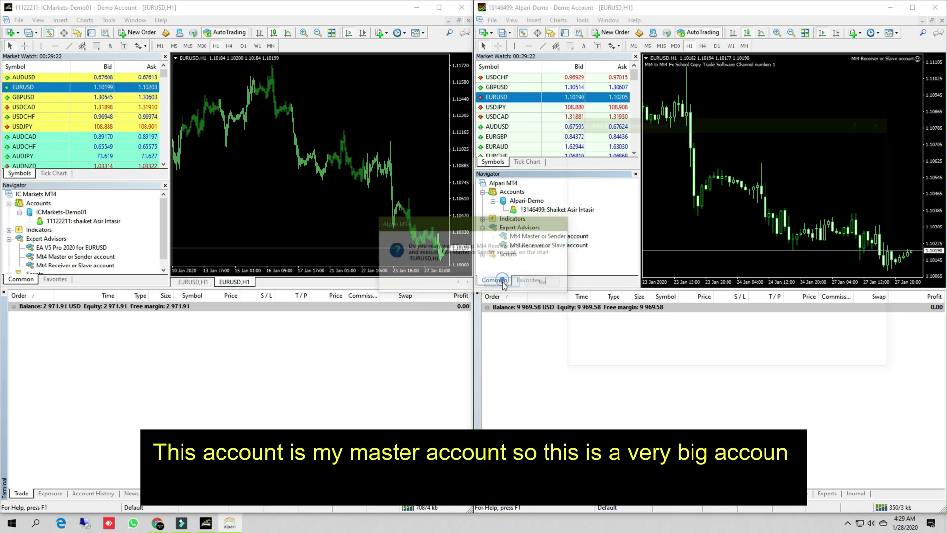
{"action": "left_click", "coordinate": [790, 362]}
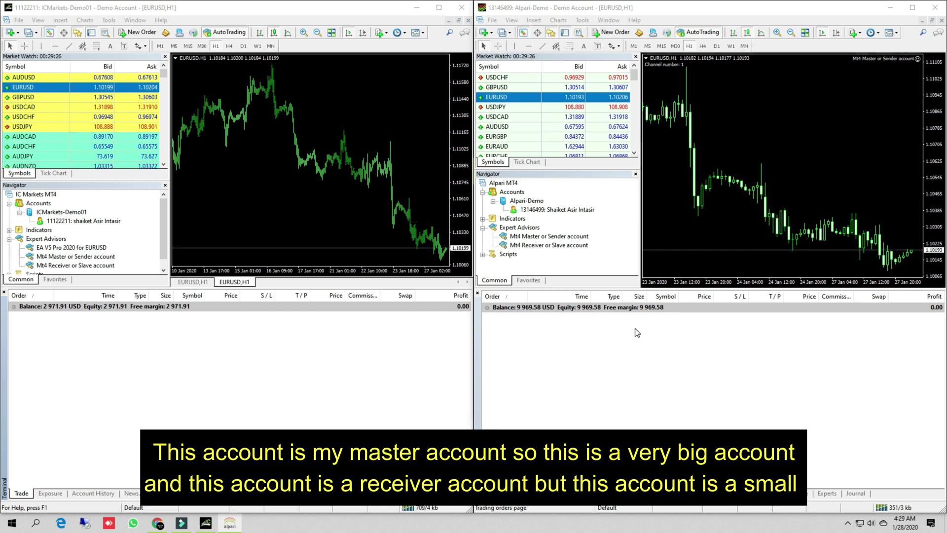
Add the Mt4 Receiver or Slave account expert to the IC Markets EURUSD chart and choose Money management as its lot type
{"action": "double_click", "coordinate": [93, 266]}
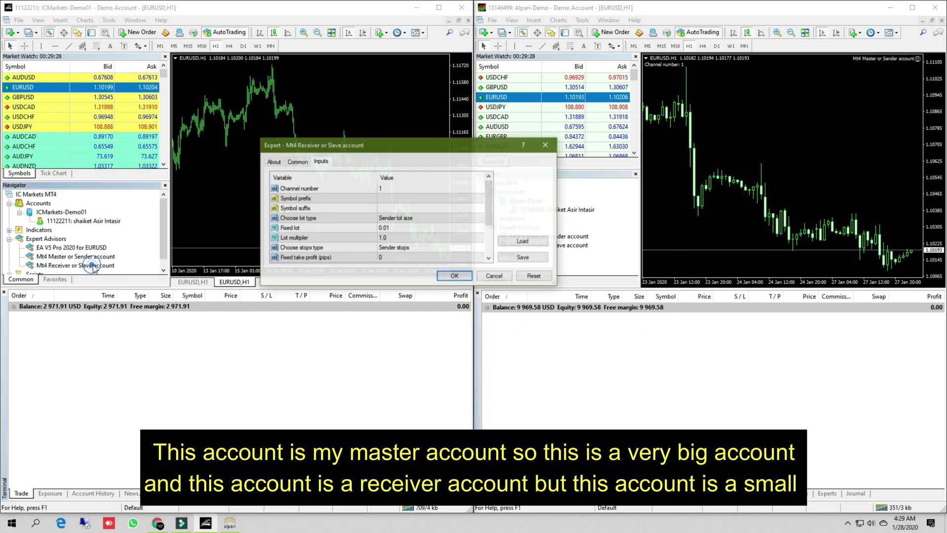
{"action": "left_click", "coordinate": [413, 218]}
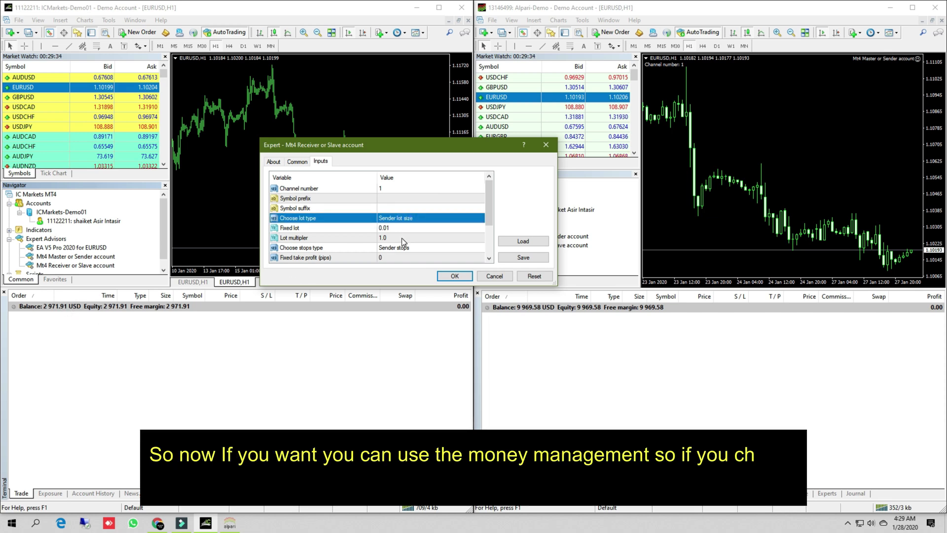
{"action": "left_click", "coordinate": [434, 217]}
{"action": "left_click", "coordinate": [436, 217]}
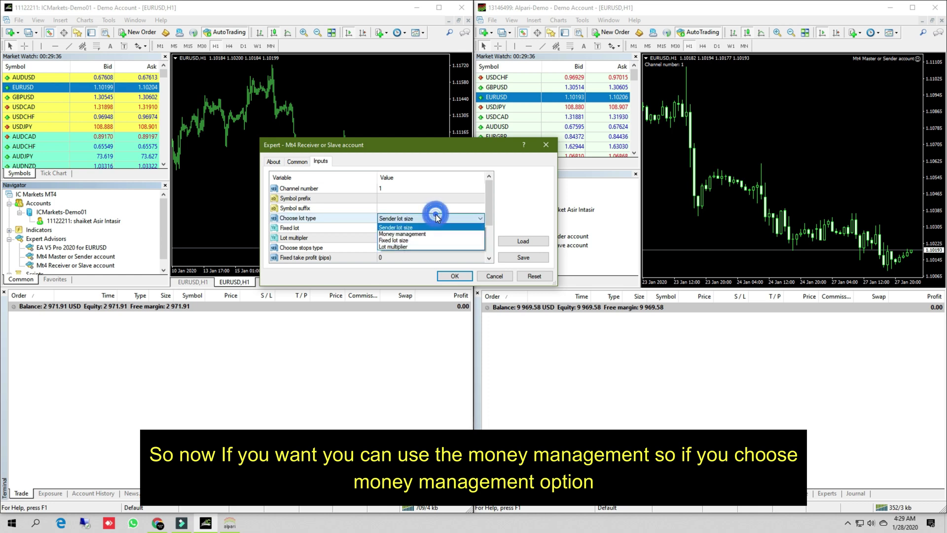
{"action": "left_click", "coordinate": [428, 234]}
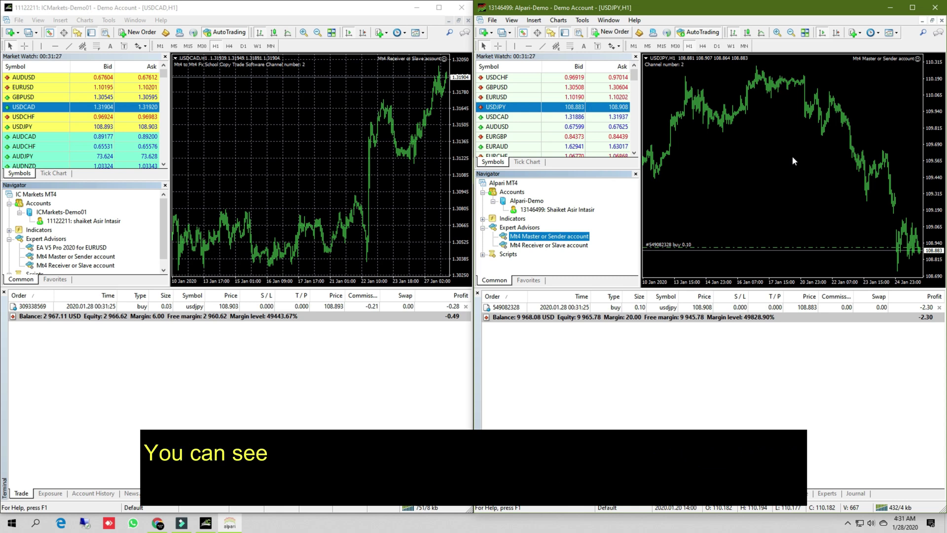
Compare the size of the USDJPY buy in Alpari with its copy in the IC Markets terminal
{"action": "left_click", "coordinate": [640, 307]}
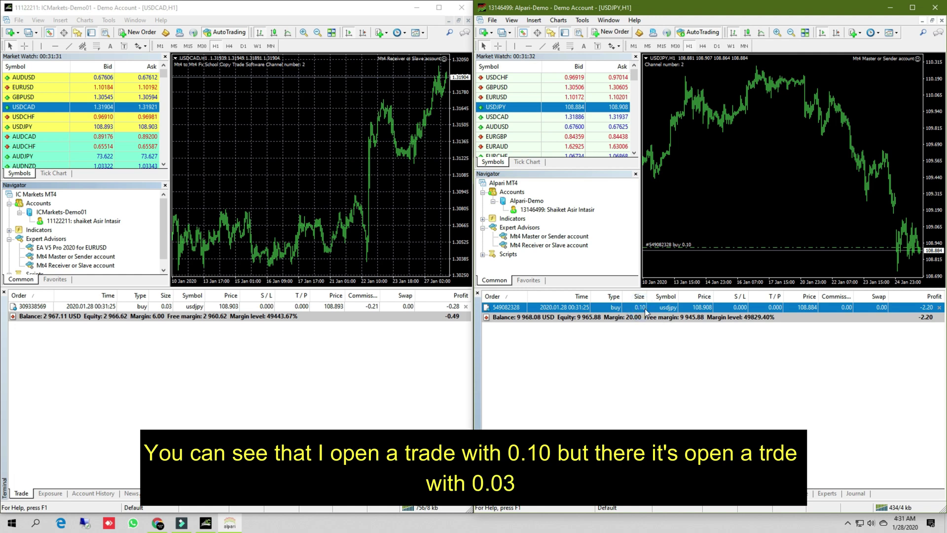
{"action": "left_click", "coordinate": [662, 391]}
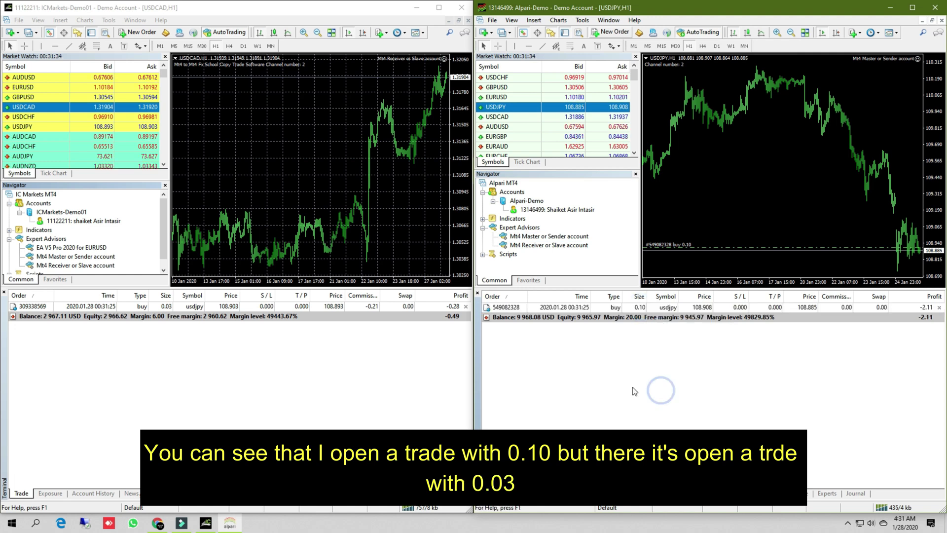
{"action": "left_click", "coordinate": [159, 307]}
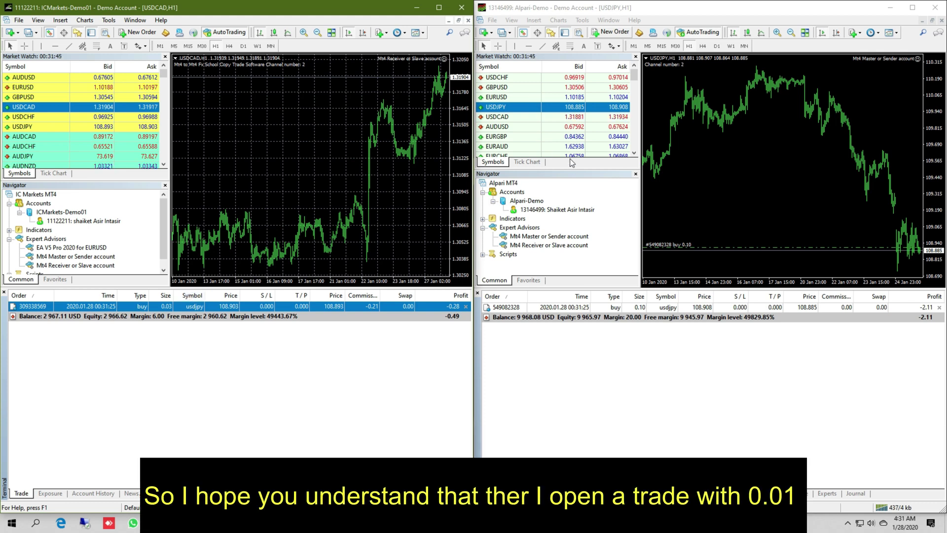
Buy 0.01 lots of USDJPY in the Alpari terminal and check whether IC Markets receives a copy
{"action": "left_click", "coordinate": [611, 32]}
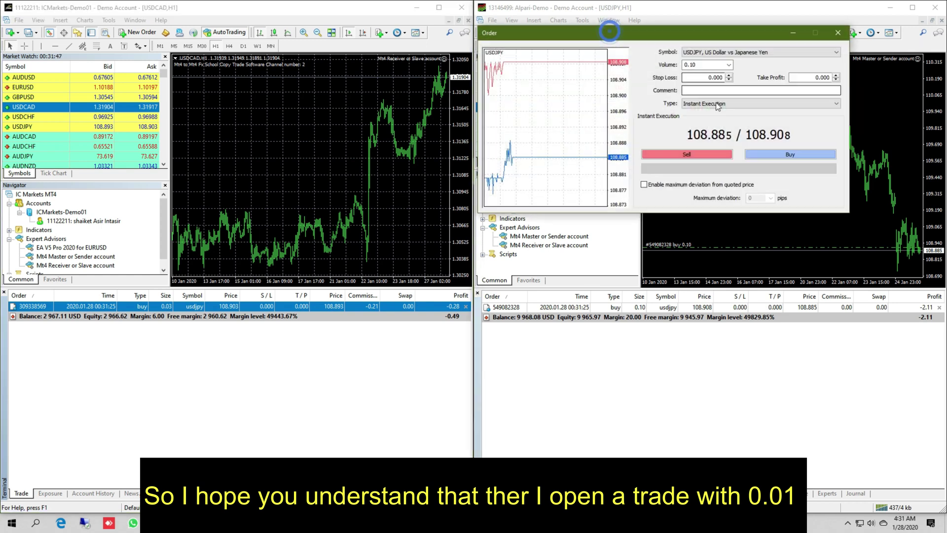
{"action": "type", "text": "0.01"}
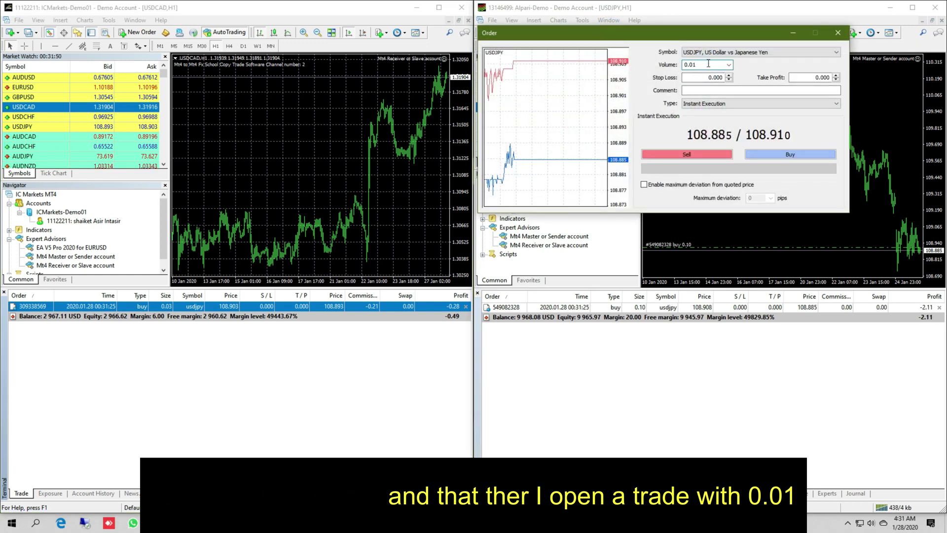
{"action": "left_click", "coordinate": [778, 154]}
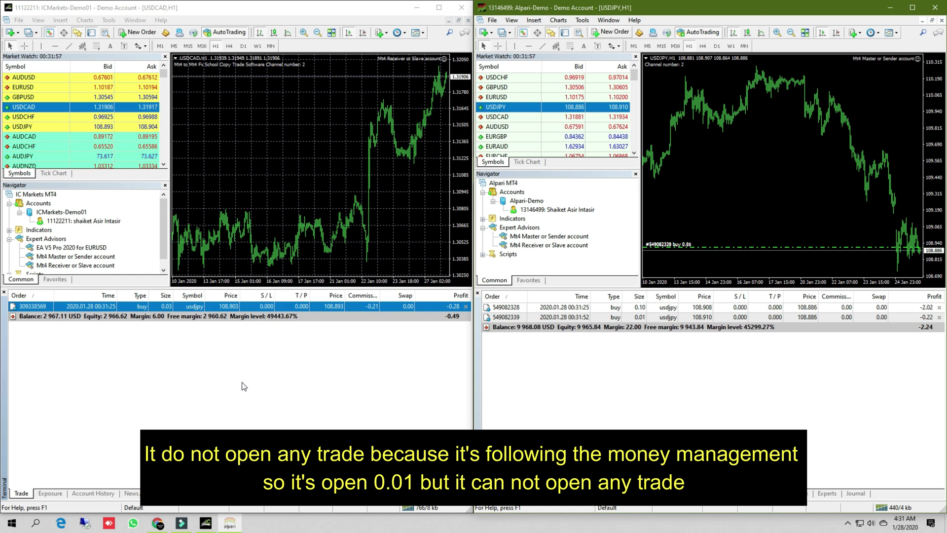
{"action": "left_click", "coordinate": [659, 321]}
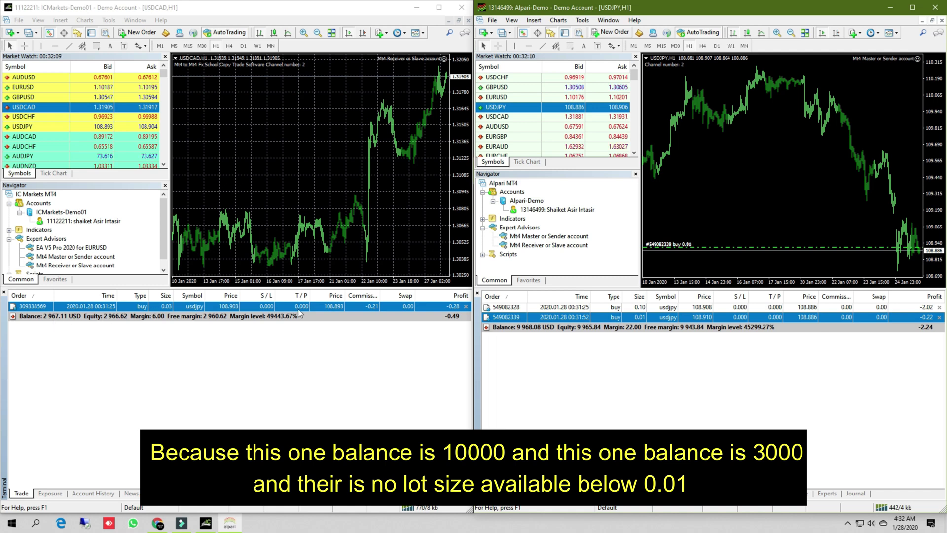
Sell 1.00 lot of USDJPY in the Alpari terminal and inspect the size of the copy in IC Markets
{"action": "left_click", "coordinate": [625, 37]}
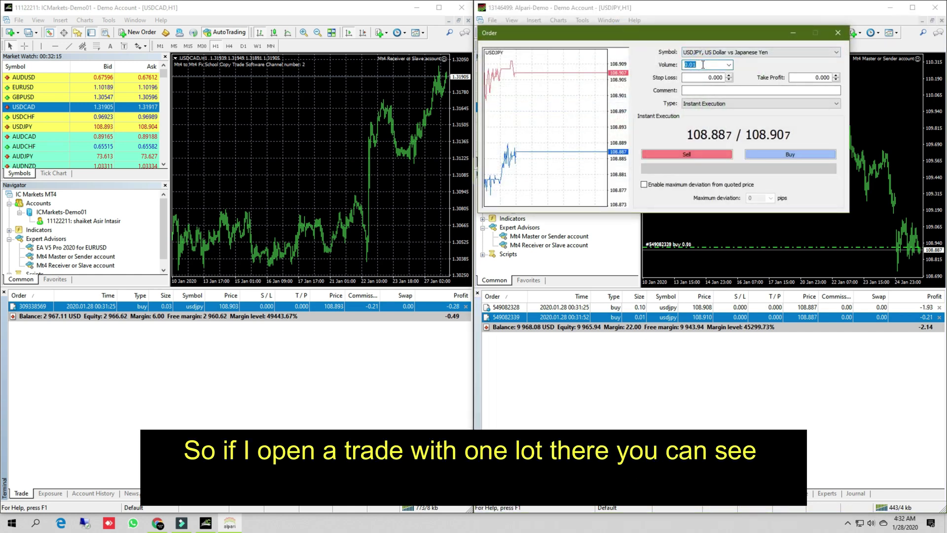
{"action": "type", "text": "1.00"}
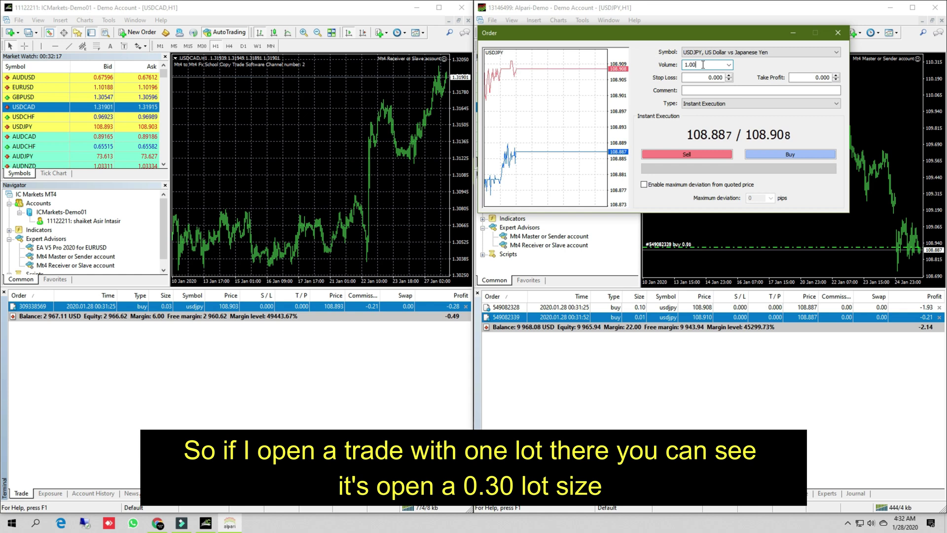
{"action": "left_click", "coordinate": [683, 154]}
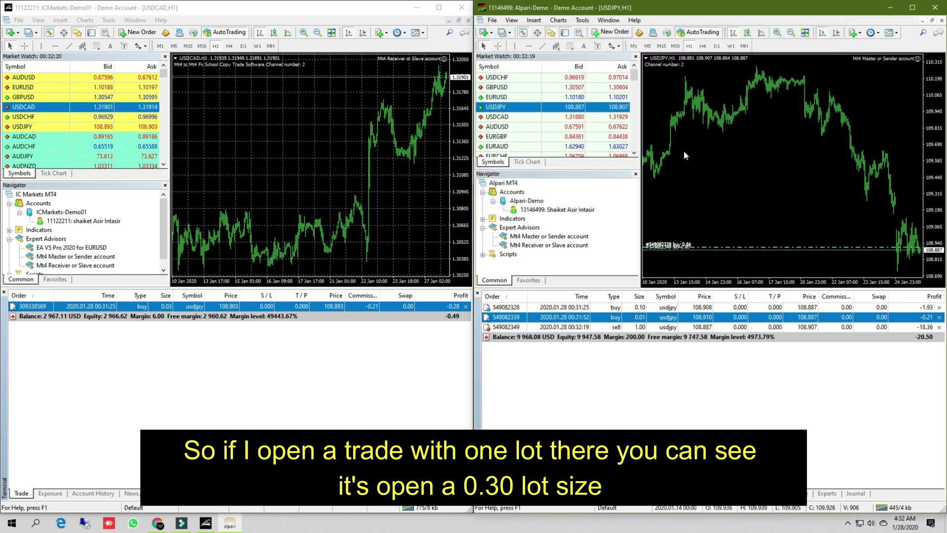
{"action": "left_click", "coordinate": [168, 316]}
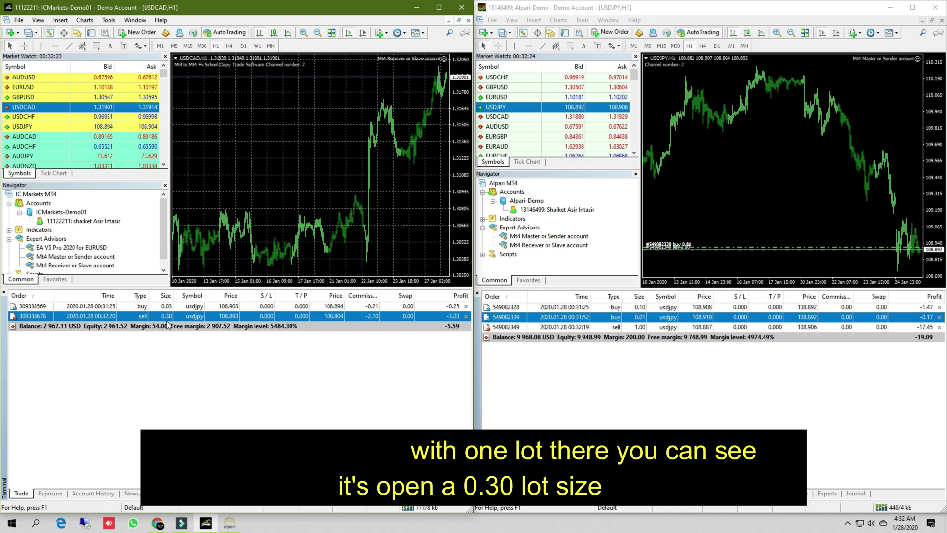
{"action": "mouse_move", "coordinate": [175, 325]}
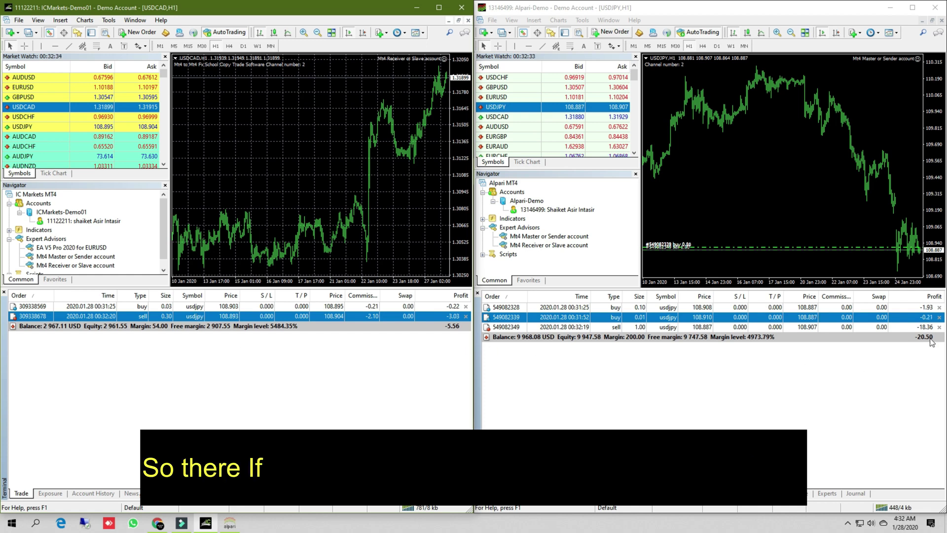
Close all open USDJPY trades in the Alpari terminal, starting with the newest
{"action": "left_click", "coordinate": [939, 327]}
{"action": "left_click", "coordinate": [939, 317]}
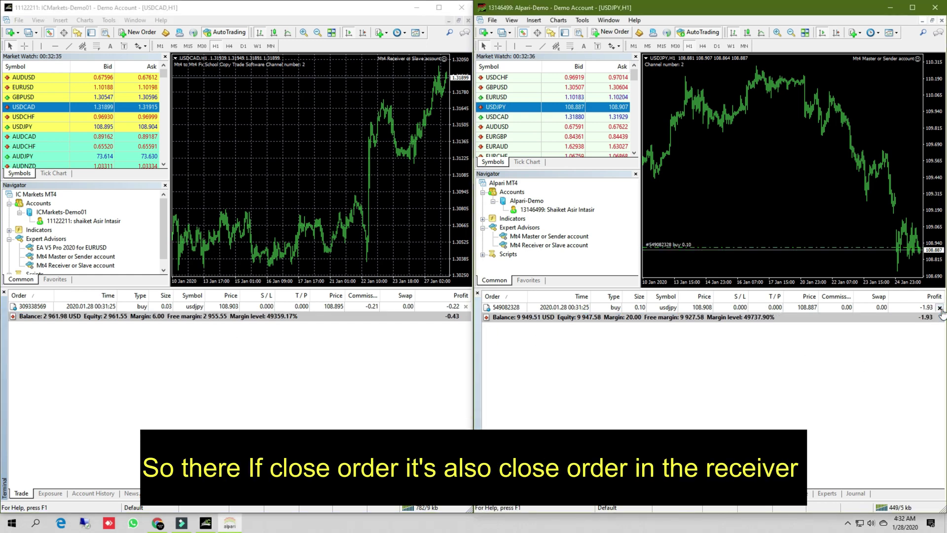
{"action": "left_click", "coordinate": [940, 307]}
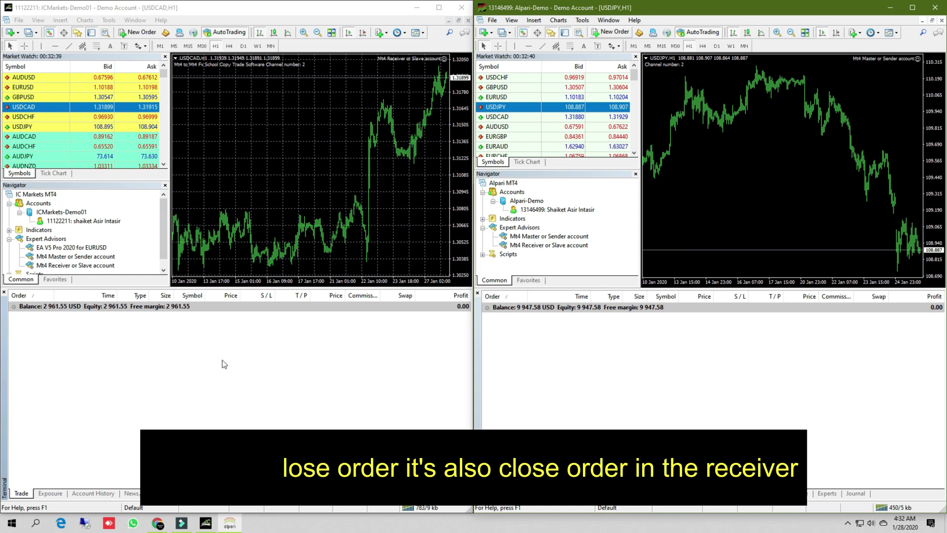
Replace the open charts with a maximized EURUSD chart in Alpari and a maximized GBPUSD chart in IC Markets
{"action": "left_click", "coordinate": [941, 21]}
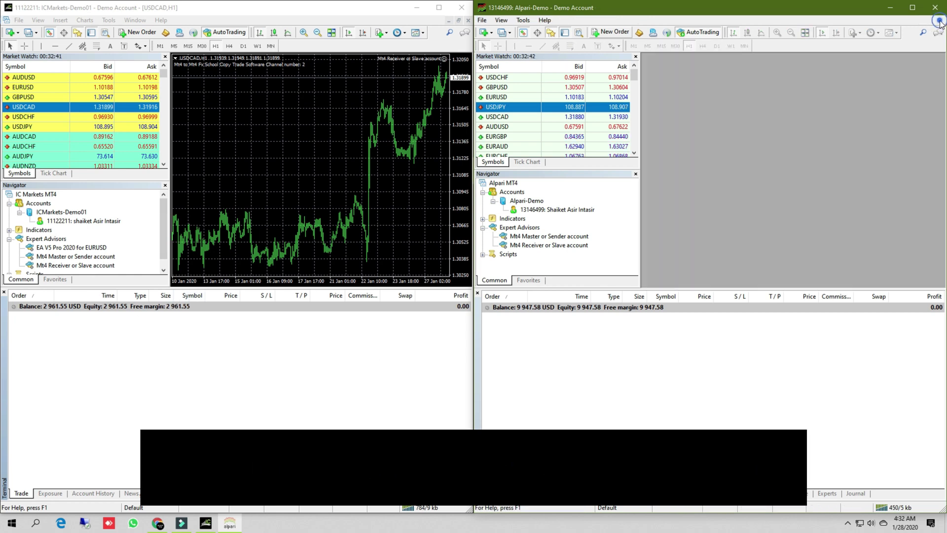
{"action": "left_click", "coordinate": [468, 21]}
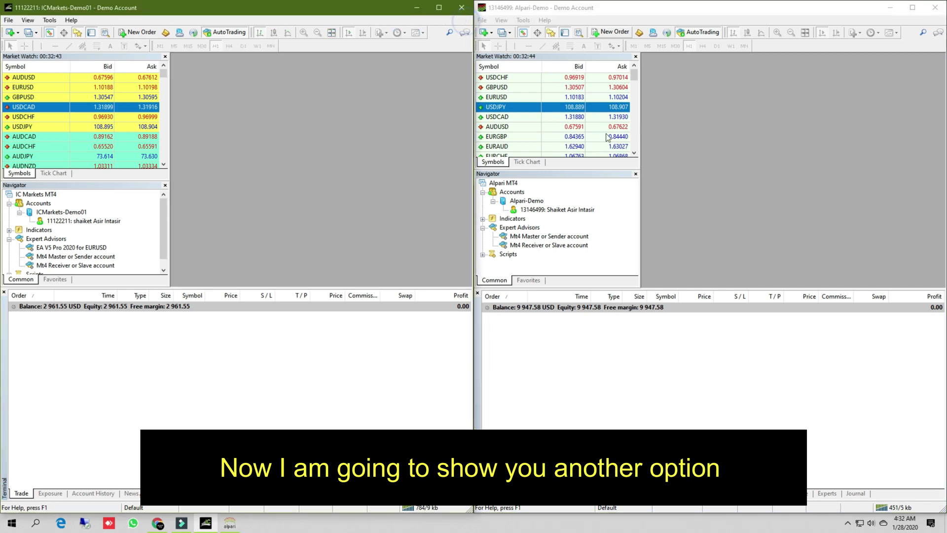
{"action": "right_click", "coordinate": [522, 97]}
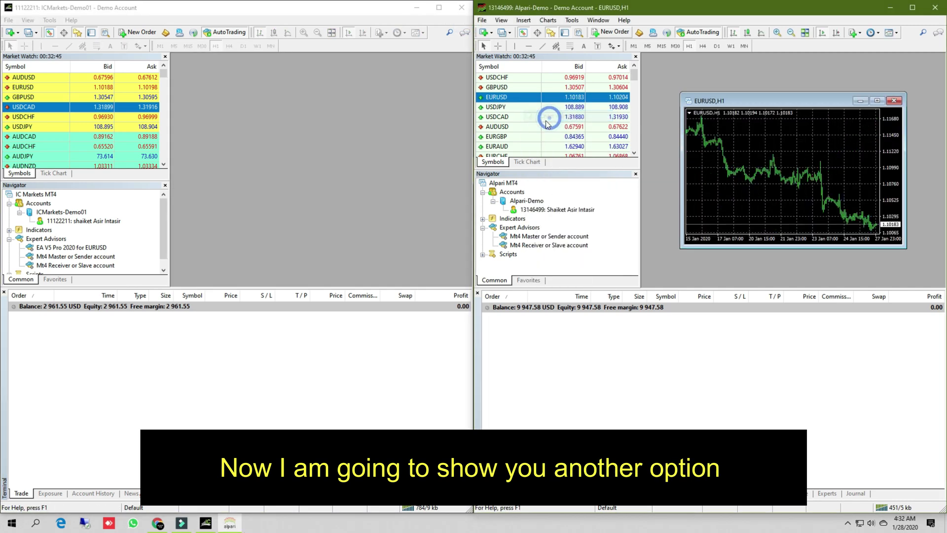
{"action": "left_click", "coordinate": [549, 115]}
{"action": "right_click", "coordinate": [31, 98]}
{"action": "left_click", "coordinate": [57, 115]}
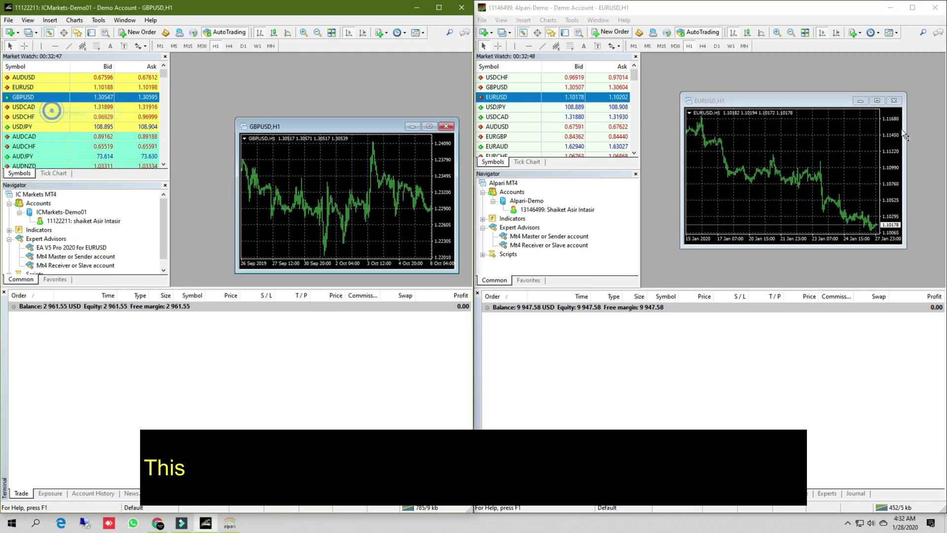
{"action": "double_click", "coordinate": [793, 100]}
{"action": "double_click", "coordinate": [342, 127]}
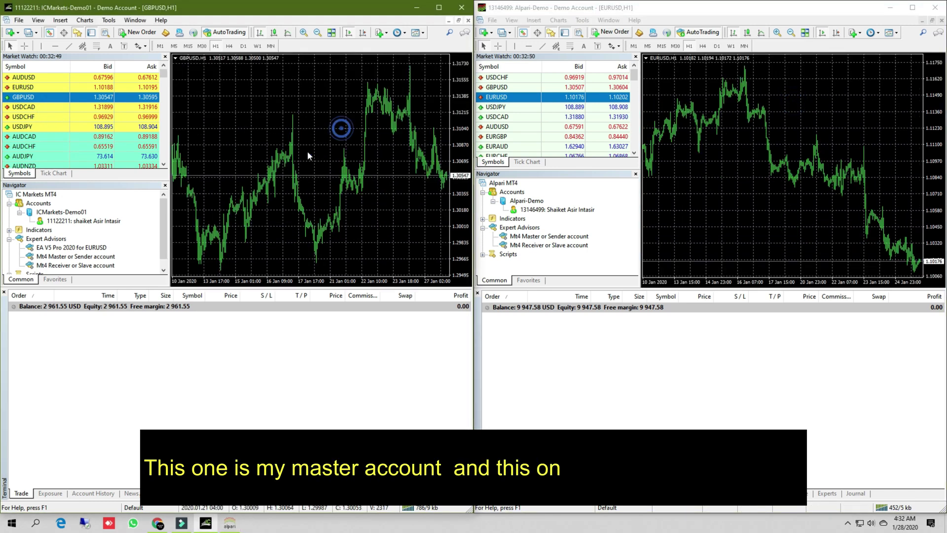
Add the Mt4 Master or Sender account expert to the IC Markets GBPUSD chart, accepting its settings
{"action": "left_click", "coordinate": [54, 257]}
{"action": "double_click", "coordinate": [58, 260]}
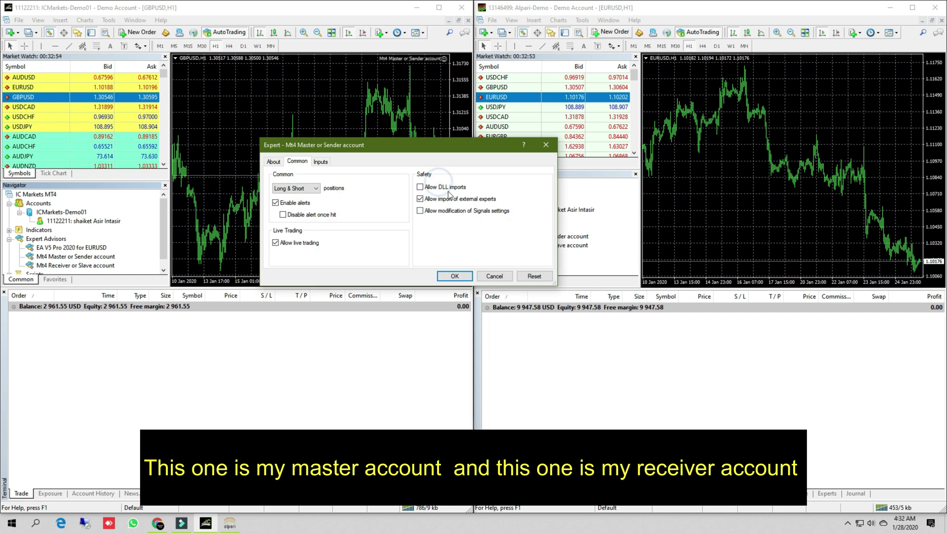
{"action": "left_click", "coordinate": [454, 274]}
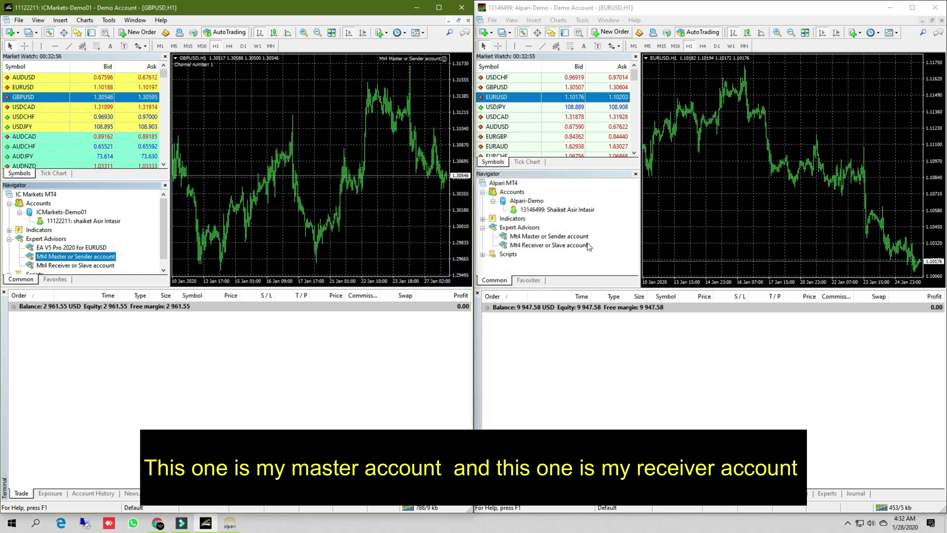
Add the Mt4 Receiver or Slave account expert to the Alpari EURUSD chart, keeping Sender lot size as the lot type
{"action": "double_click", "coordinate": [557, 246]}
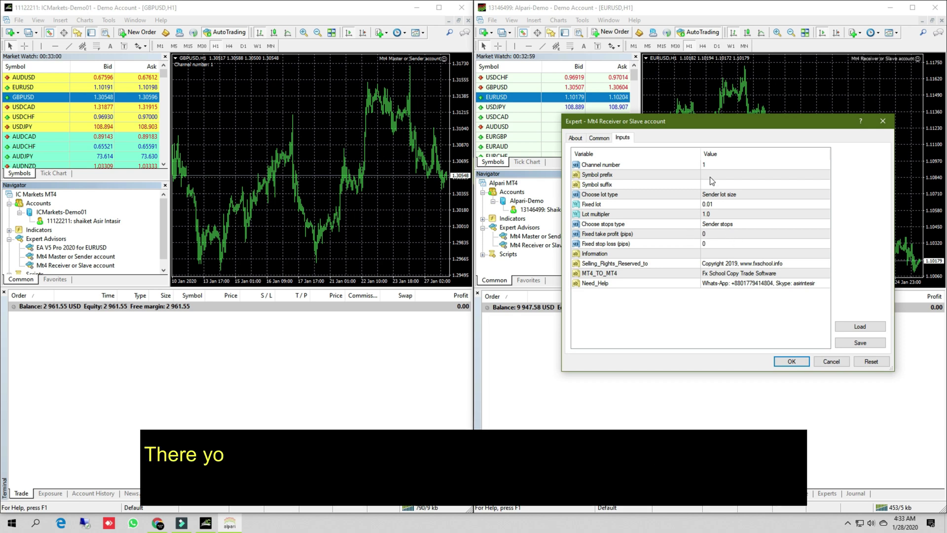
{"action": "left_click", "coordinate": [737, 192]}
{"action": "left_click", "coordinate": [737, 191]}
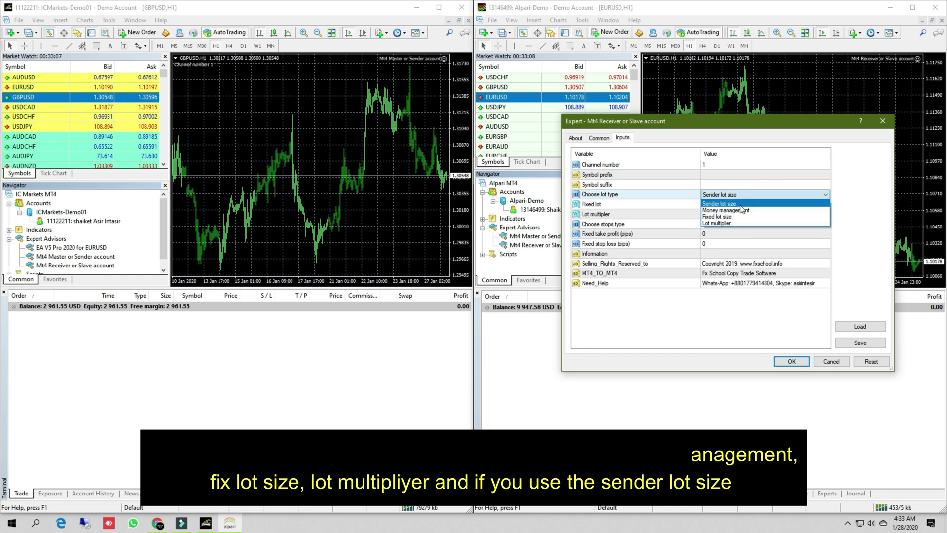
{"action": "left_click", "coordinate": [755, 203]}
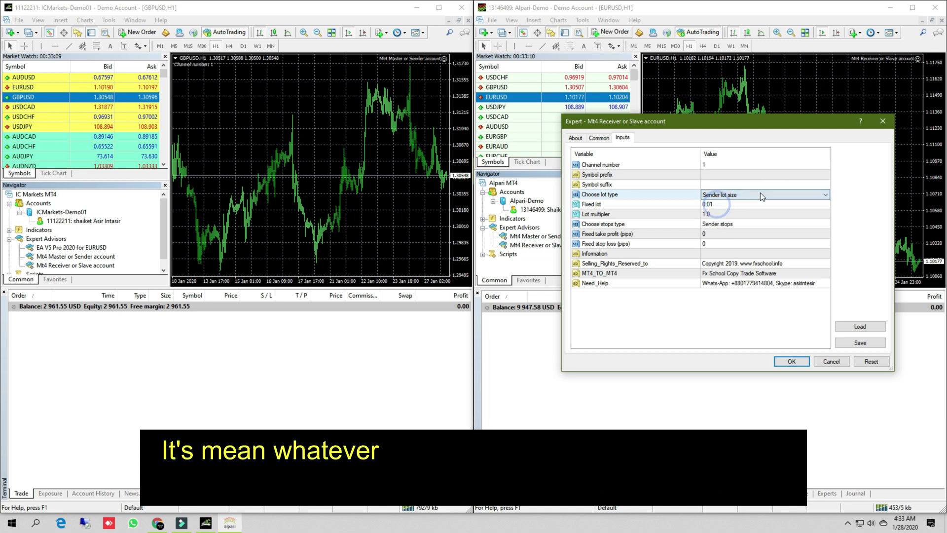
{"action": "left_click", "coordinate": [759, 183]}
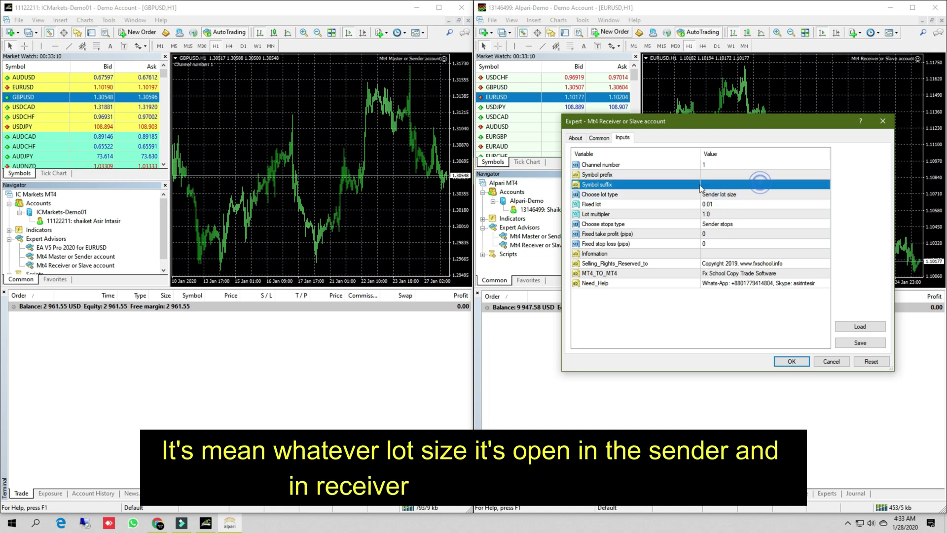
{"action": "left_click", "coordinate": [53, 118]}
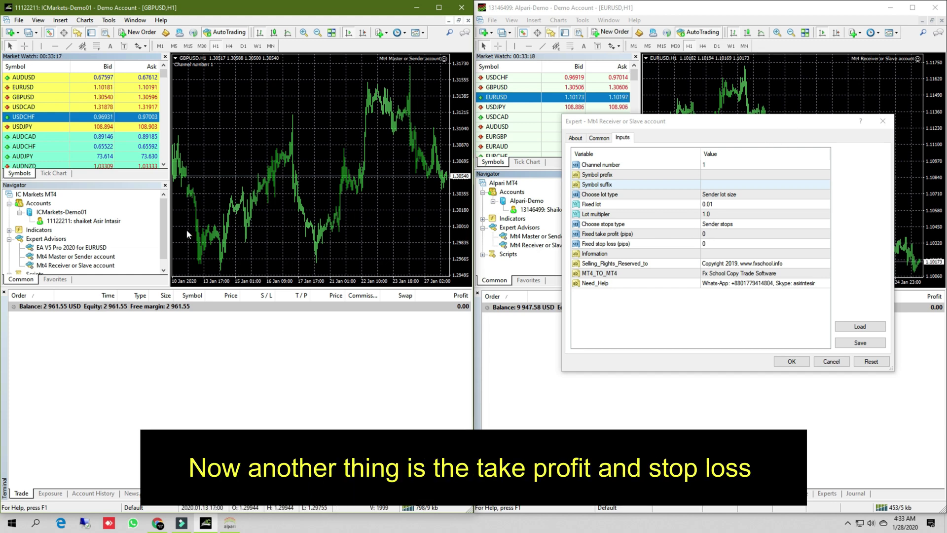
Set the receiver expert's stops type to Without stops and accept its settings
{"action": "left_click", "coordinate": [619, 223]}
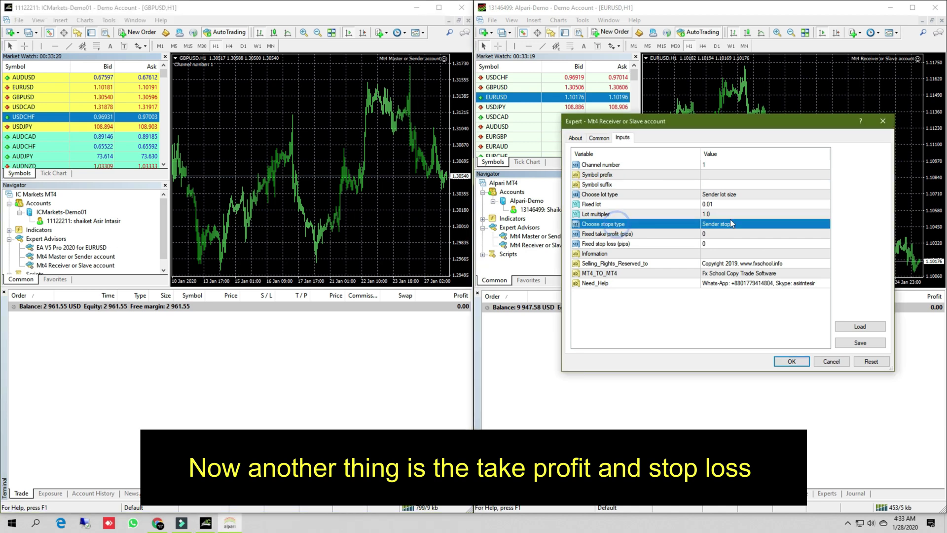
{"action": "left_click", "coordinate": [749, 226]}
{"action": "left_click", "coordinate": [748, 226]}
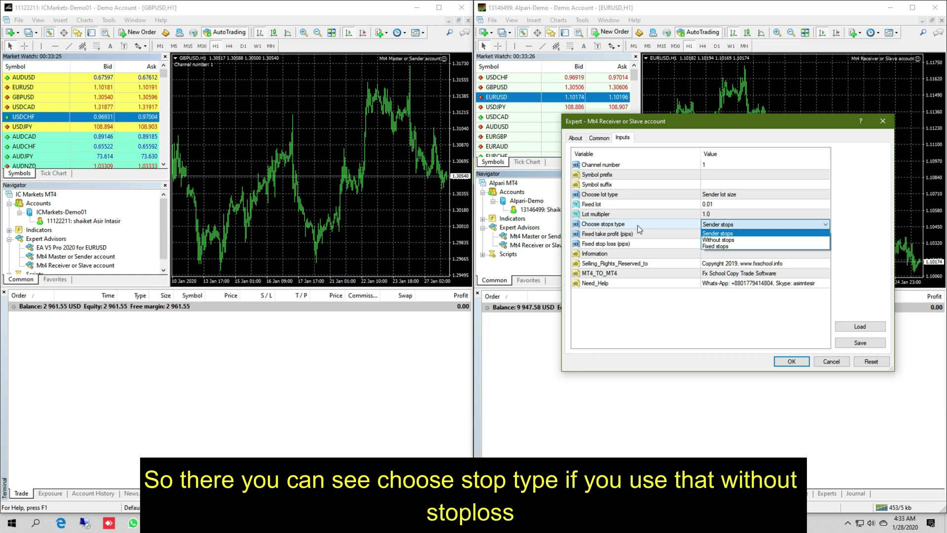
{"action": "left_click", "coordinate": [751, 241]}
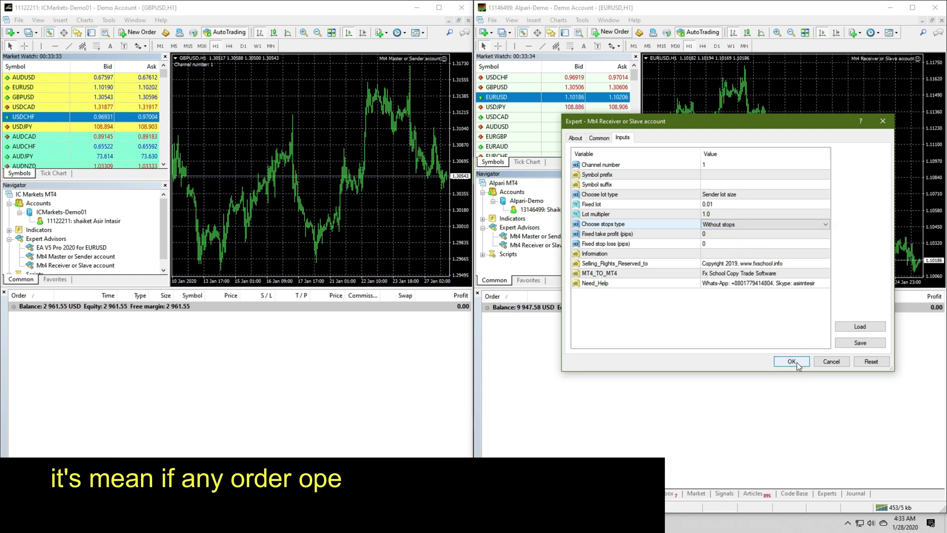
{"action": "left_click", "coordinate": [792, 362]}
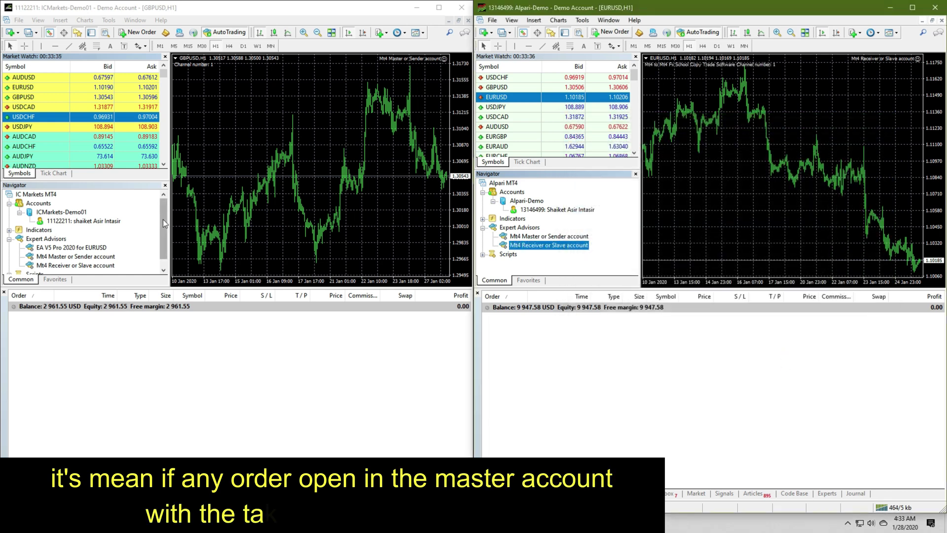
Buy 0.01 lot of GBPUSD in IC Markets with stop loss 1.30535 and take profit 1.30552, and inspect the copy's stops in Alpari
{"action": "left_click", "coordinate": [141, 32]}
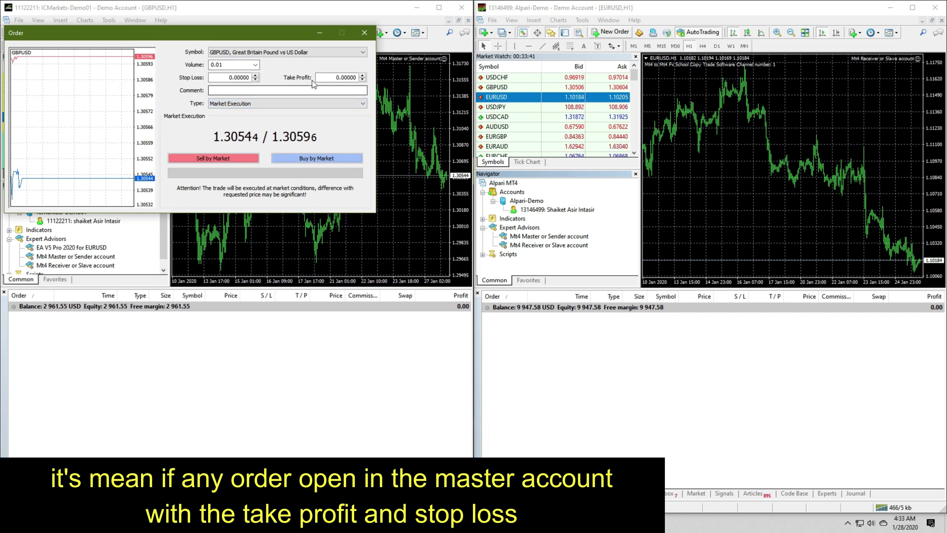
{"action": "left_click", "coordinate": [362, 76]}
{"action": "left_click", "coordinate": [362, 75]}
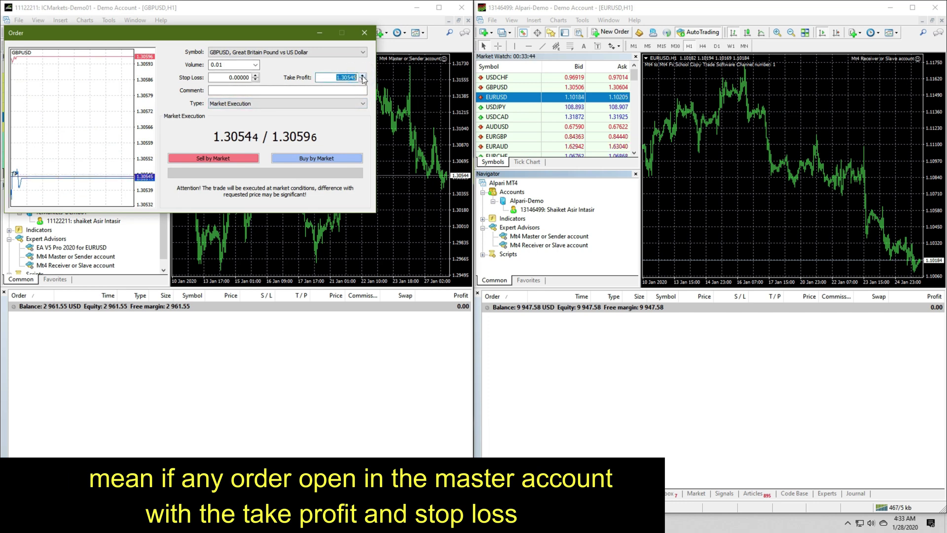
{"action": "left_click", "coordinate": [255, 79]}
{"action": "left_click", "coordinate": [255, 79]}
{"action": "left_click", "coordinate": [255, 80]}
{"action": "left_click", "coordinate": [256, 80]}
{"action": "left_click", "coordinate": [255, 80]}
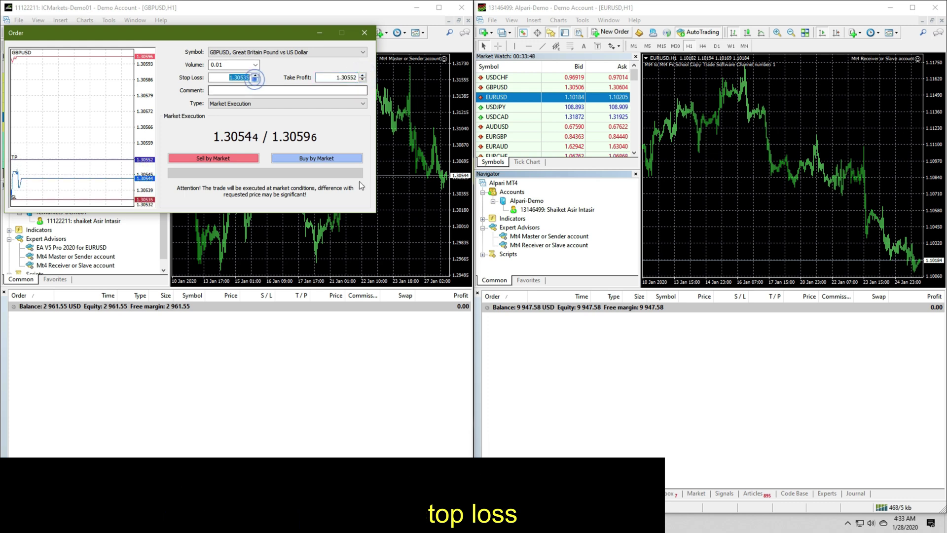
{"action": "left_click", "coordinate": [313, 158]}
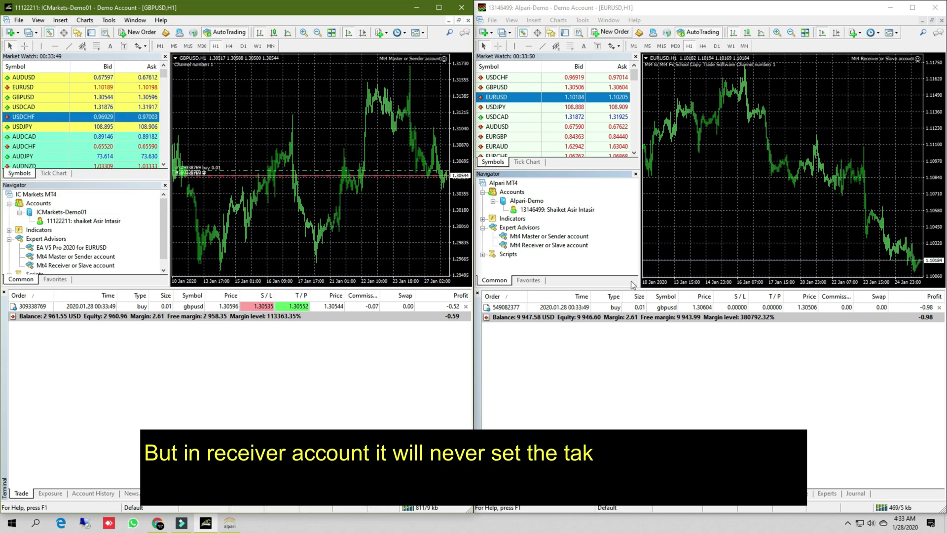
{"action": "left_click", "coordinate": [753, 307]}
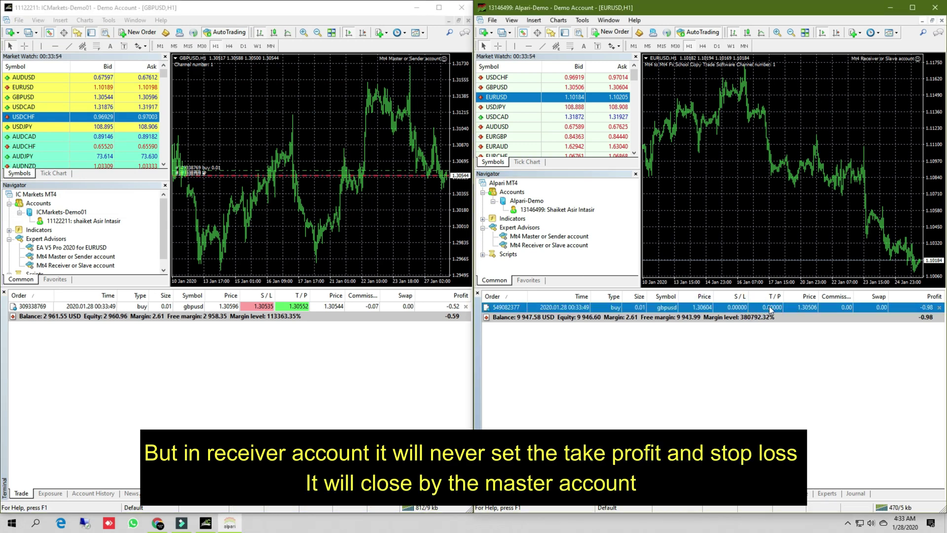
Close the GBPUSD trade in IC Markets and check that terminal's account history
{"action": "left_click", "coordinate": [466, 307]}
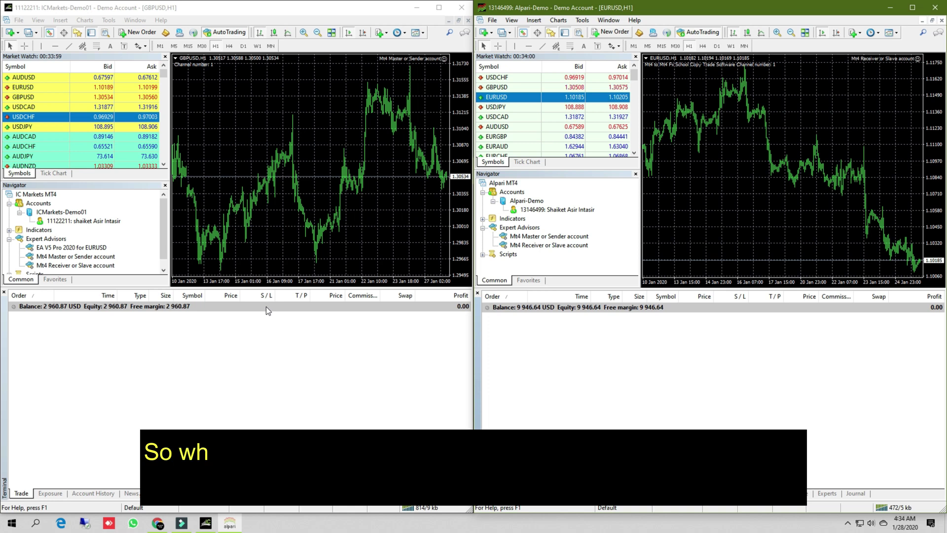
{"action": "left_click", "coordinate": [91, 494]}
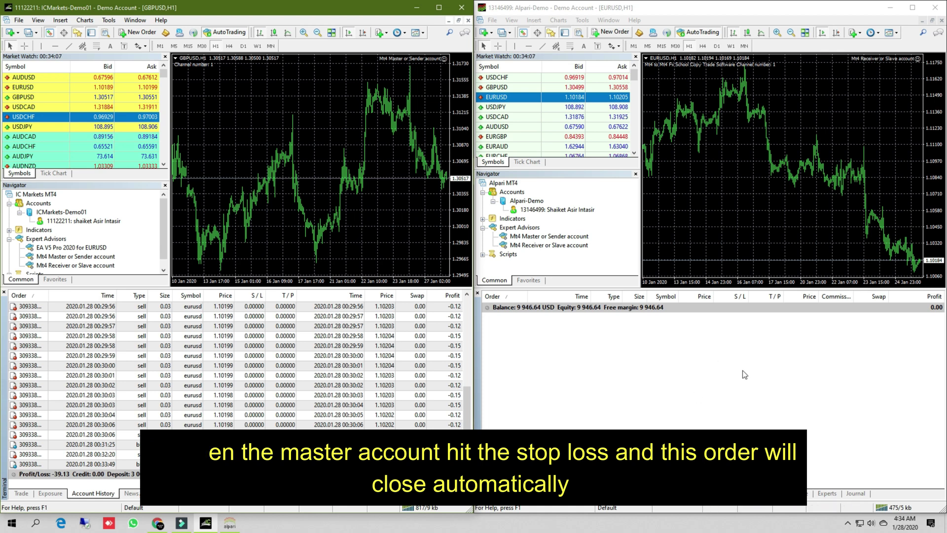
{"action": "left_click", "coordinate": [21, 493]}
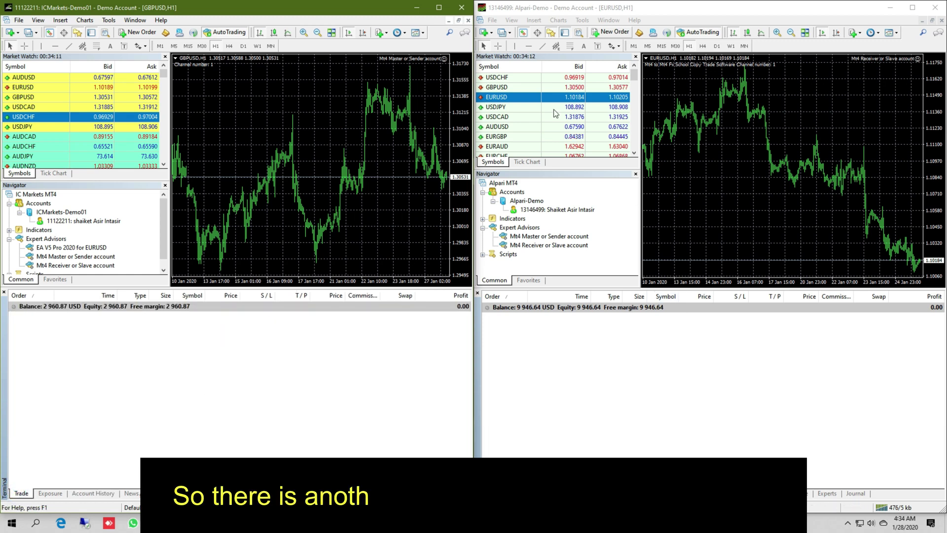
Reload the receiver expert on the Alpari chart with Fixed stops, a 20-pip take profit and a 20-pip stop loss
{"action": "double_click", "coordinate": [560, 245]}
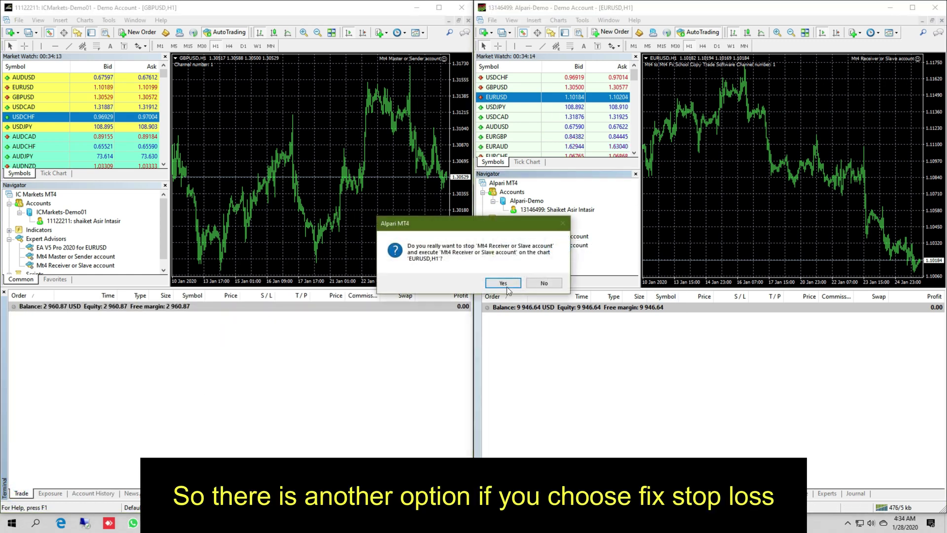
{"action": "key", "text": "Return"}
{"action": "left_click", "coordinate": [736, 223]}
{"action": "left_click", "coordinate": [736, 224]}
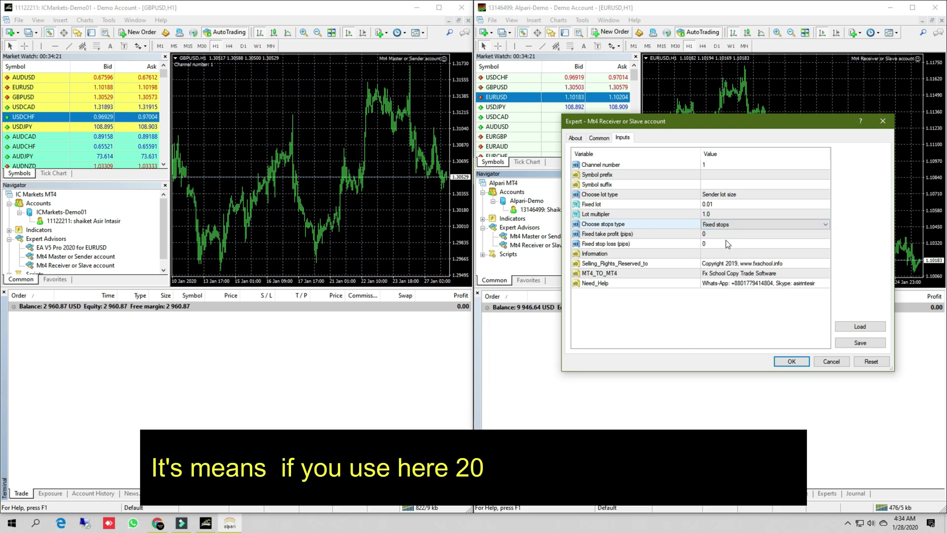
{"action": "double_click", "coordinate": [724, 235]}
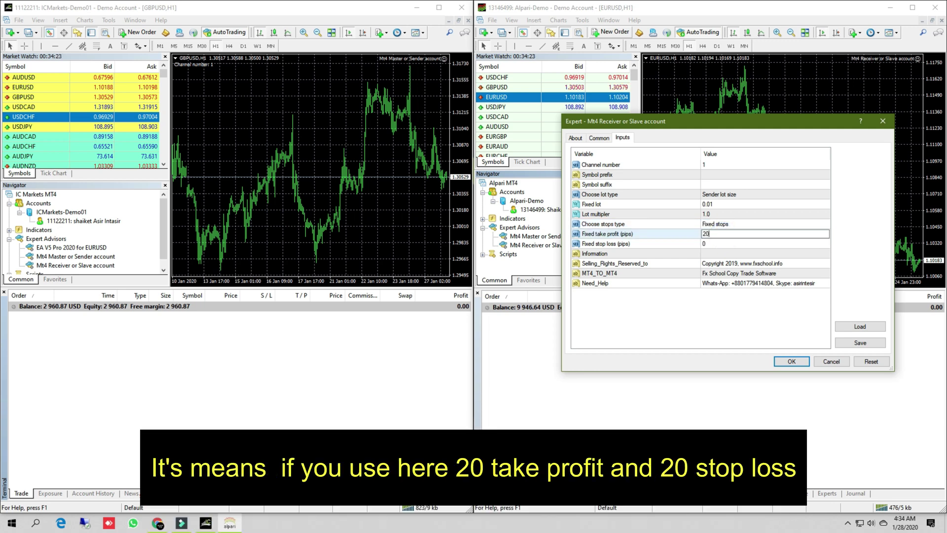
{"action": "double_click", "coordinate": [722, 244]}
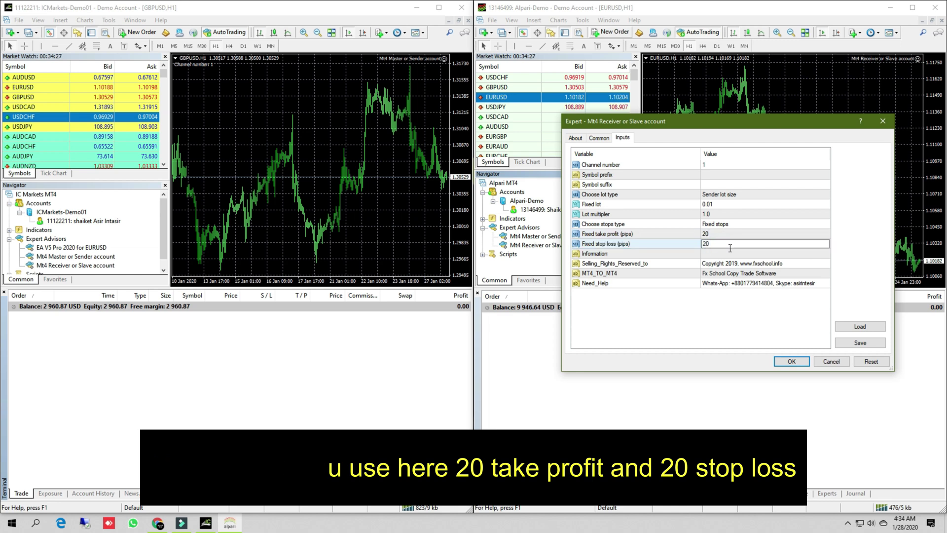
{"action": "type", "text": "20"}
{"action": "left_click", "coordinate": [791, 362]}
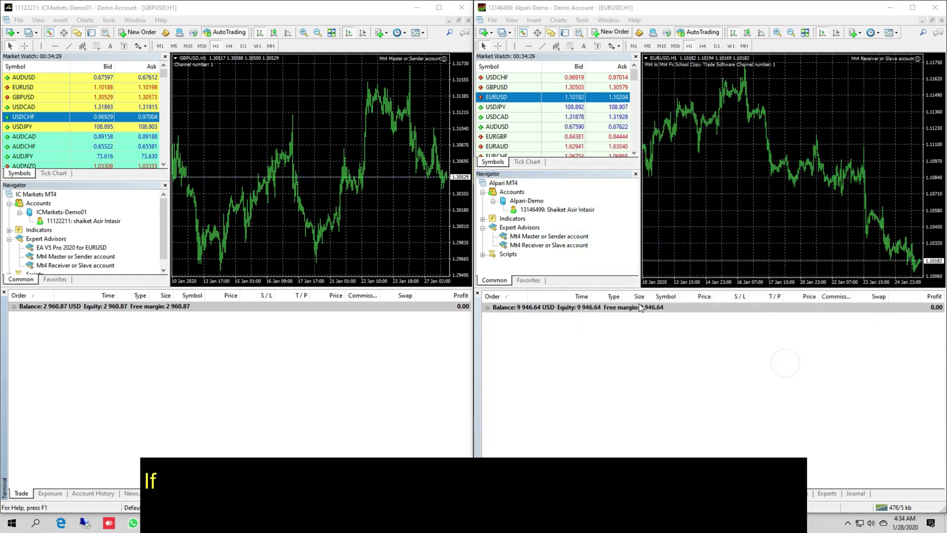
Buy 0.01 lot of GBPUSD in IC Markets without stops and compare its stop values with the Alpari copy
{"action": "left_click", "coordinate": [177, 58]}
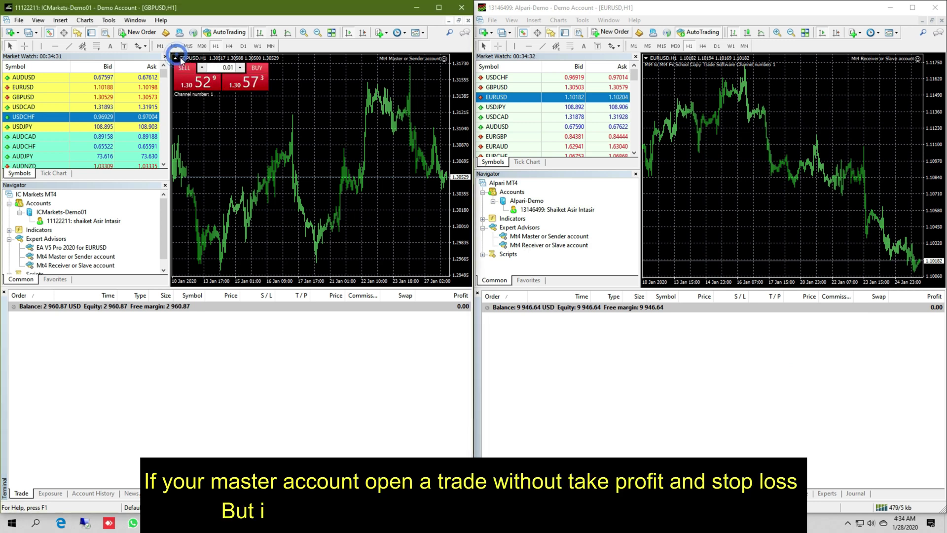
{"action": "left_click", "coordinate": [246, 81]}
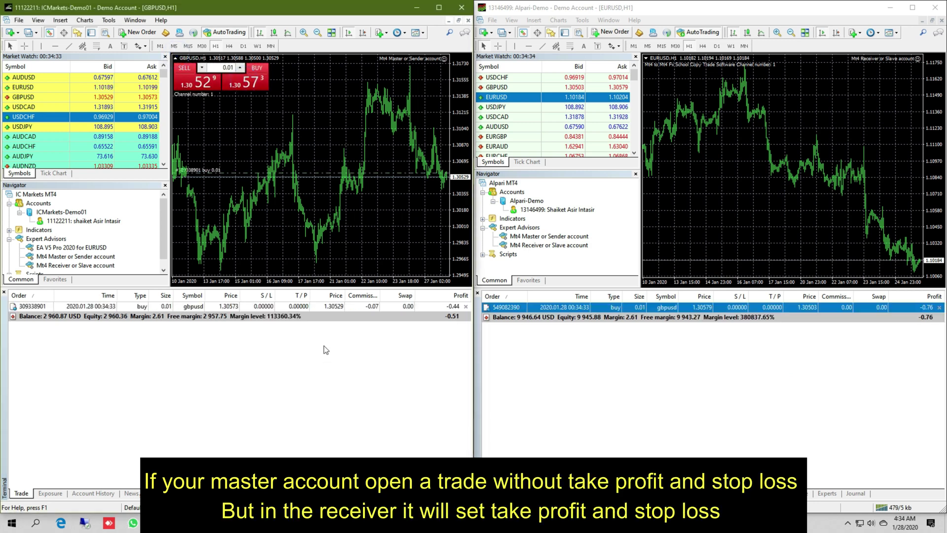
{"action": "left_click", "coordinate": [265, 307]}
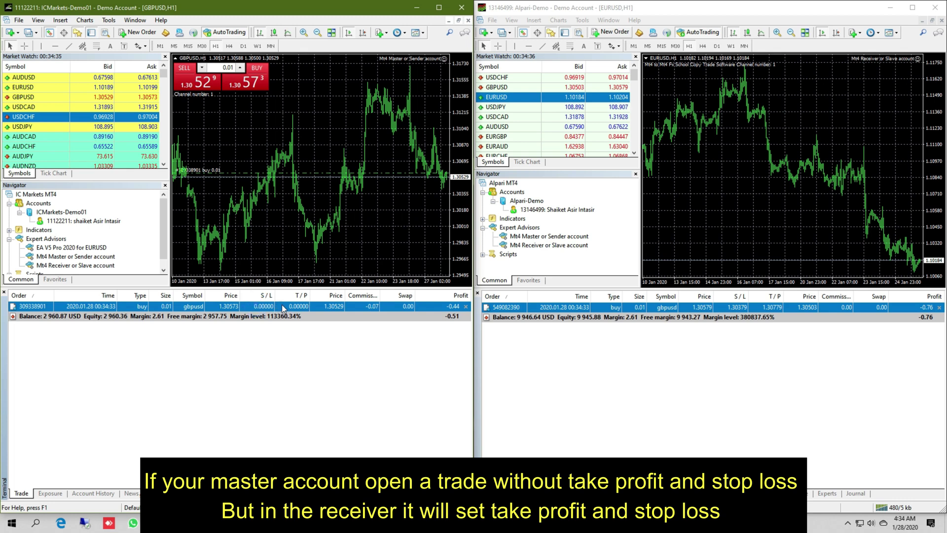
{"action": "left_click", "coordinate": [768, 309]}
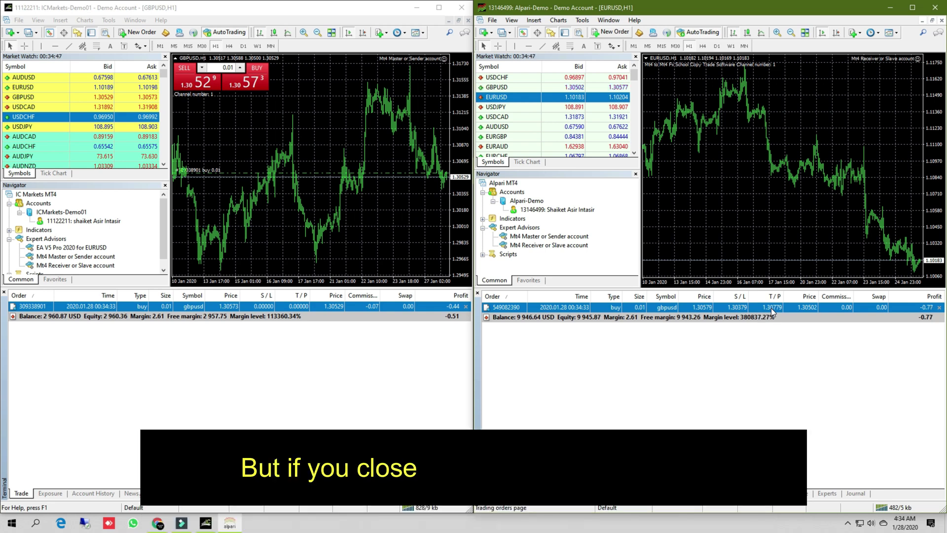
Close the GBPUSD trade in IC Markets and reopen the Alpari receiver expert's inputs to review the stops type choices
{"action": "left_click", "coordinate": [465, 306]}
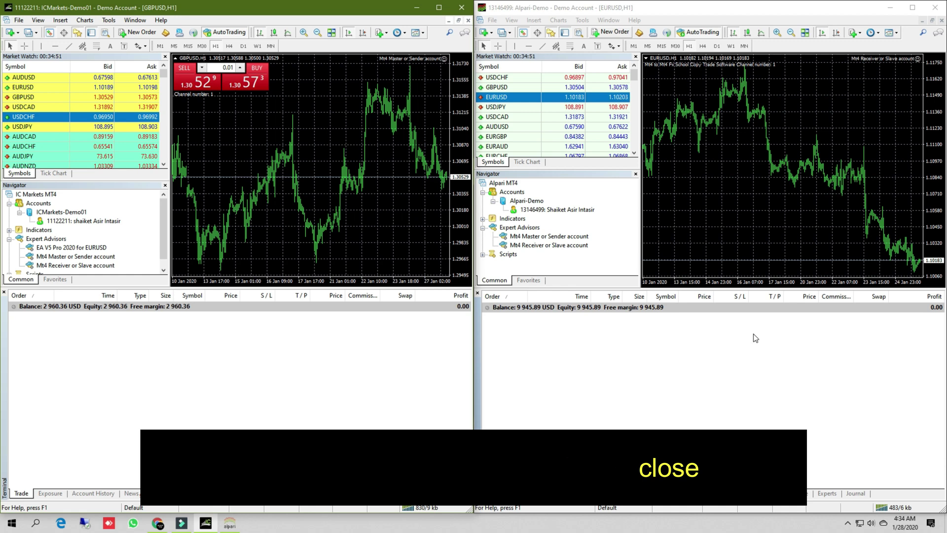
{"action": "double_click", "coordinate": [549, 245]}
{"action": "left_click", "coordinate": [497, 278]}
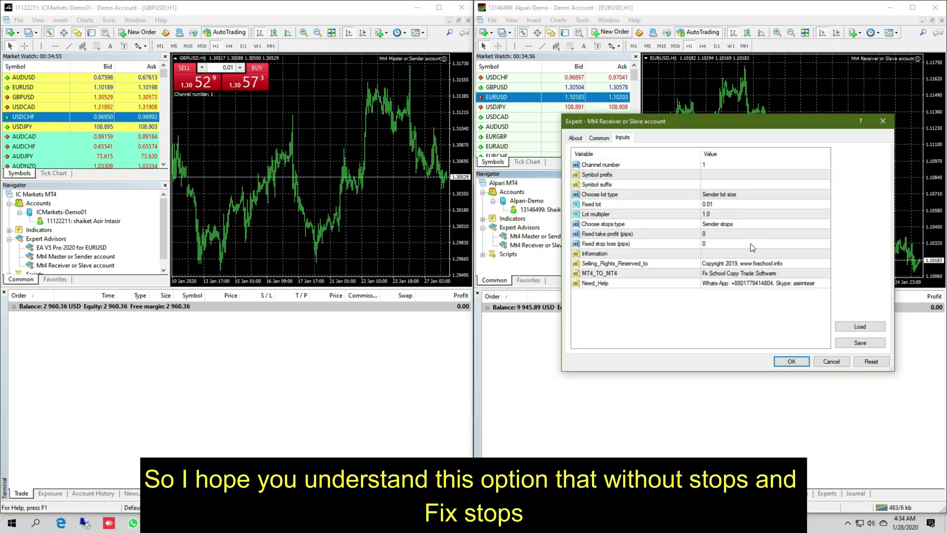
{"action": "left_click", "coordinate": [631, 225]}
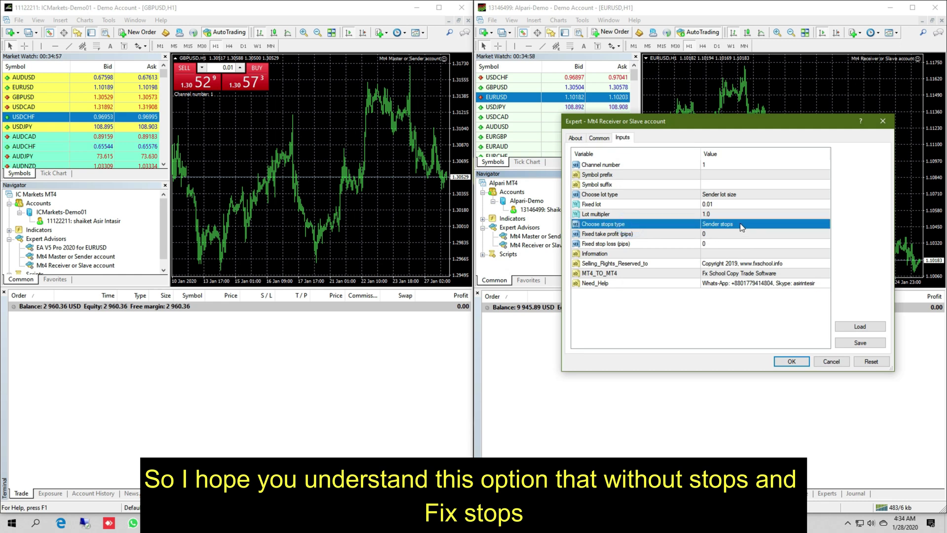
{"action": "left_click", "coordinate": [741, 225]}
{"action": "left_click", "coordinate": [740, 223]}
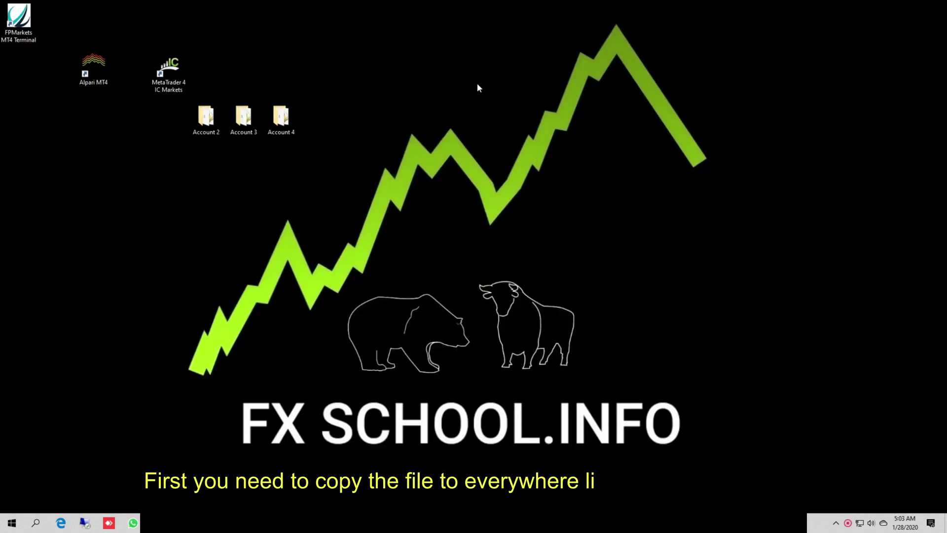
Launch metaeditor from the desktop's Account 2 folder and open its MQL4 Experts folder in File Explorer
{"action": "double_click", "coordinate": [213, 111]}
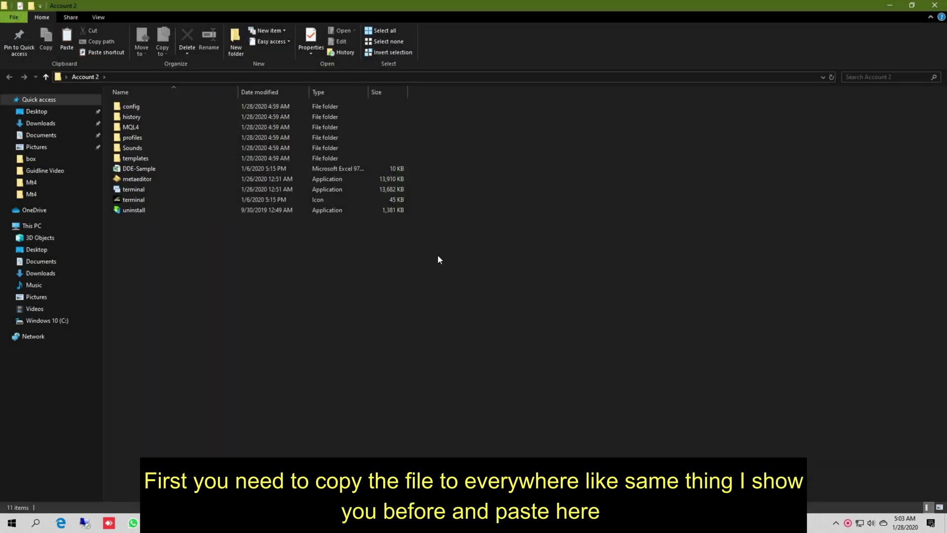
{"action": "left_click", "coordinate": [133, 183]}
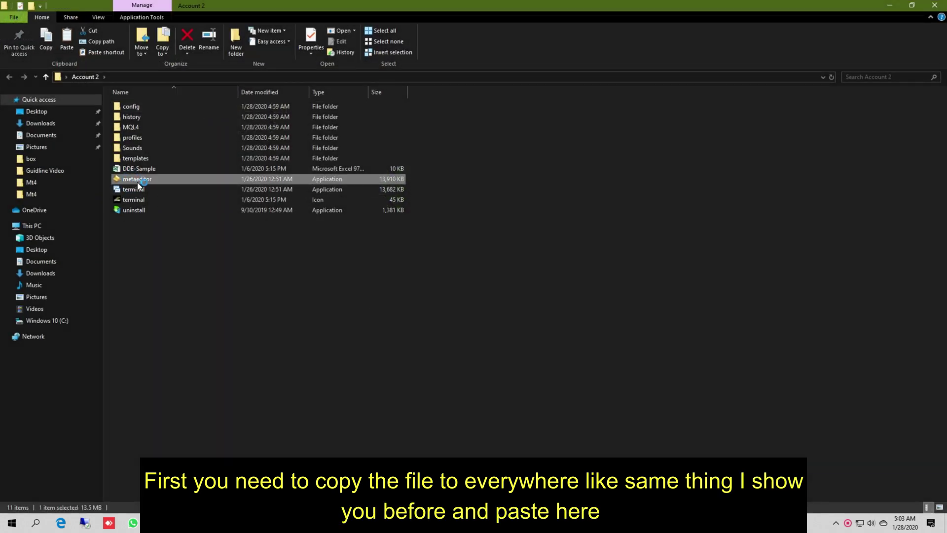
{"action": "double_click", "coordinate": [138, 182]}
{"action": "right_click", "coordinate": [30, 59]}
{"action": "left_click", "coordinate": [71, 76]}
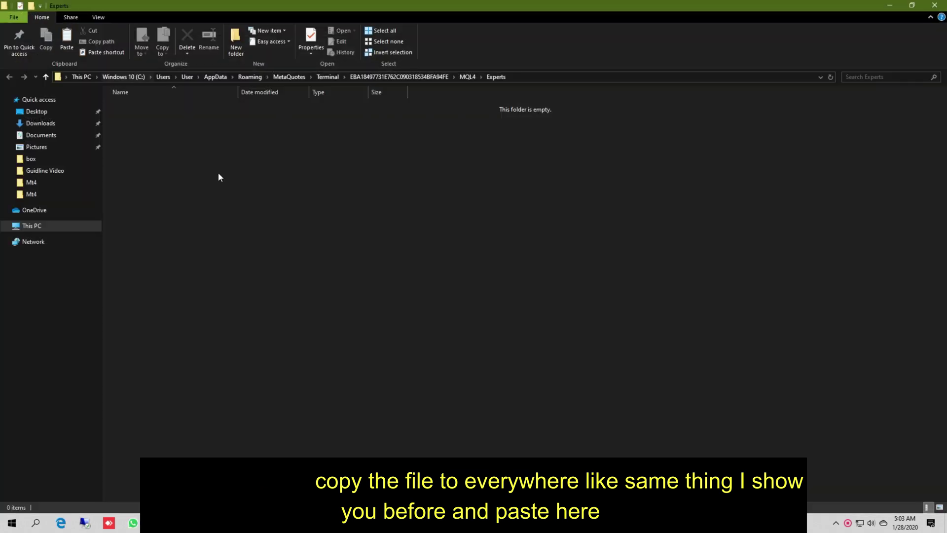
Paste the copied expert files into Account 2's Experts folder and close the folder window
{"action": "right_click", "coordinate": [218, 171]}
{"action": "left_click", "coordinate": [256, 255]}
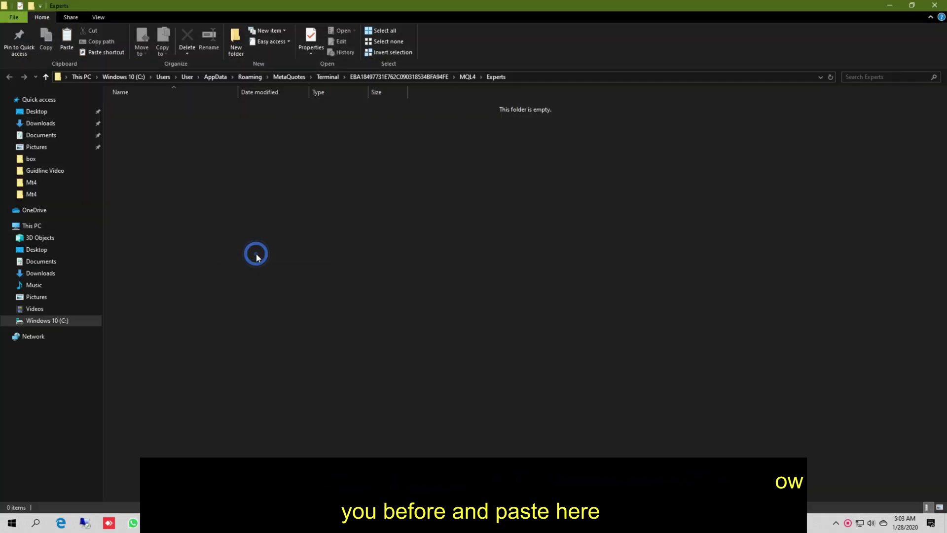
{"action": "left_click", "coordinate": [935, 5]}
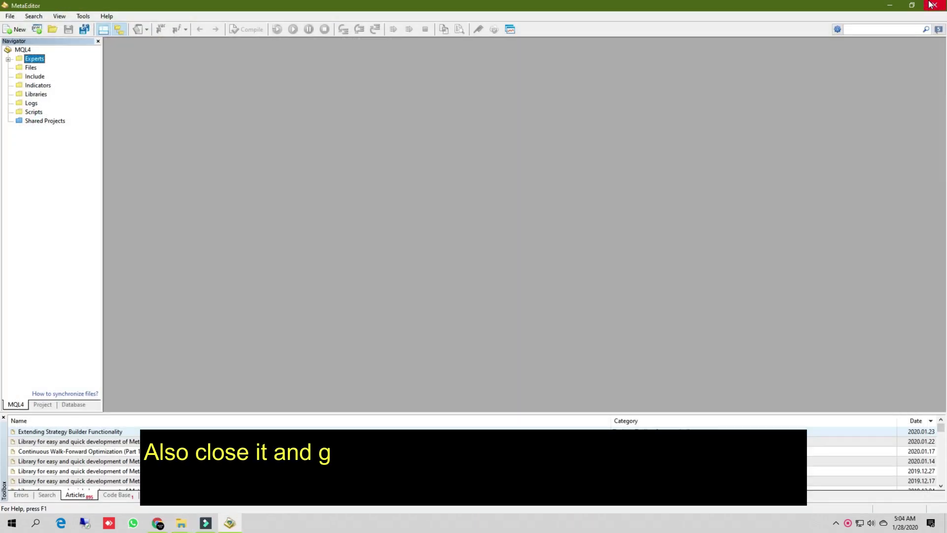
Close Account 2's MetaEditor and folder window, and launch metaeditor from the desktop's Account 3 folder
{"action": "left_click", "coordinate": [936, 4]}
{"action": "left_click", "coordinate": [935, 4]}
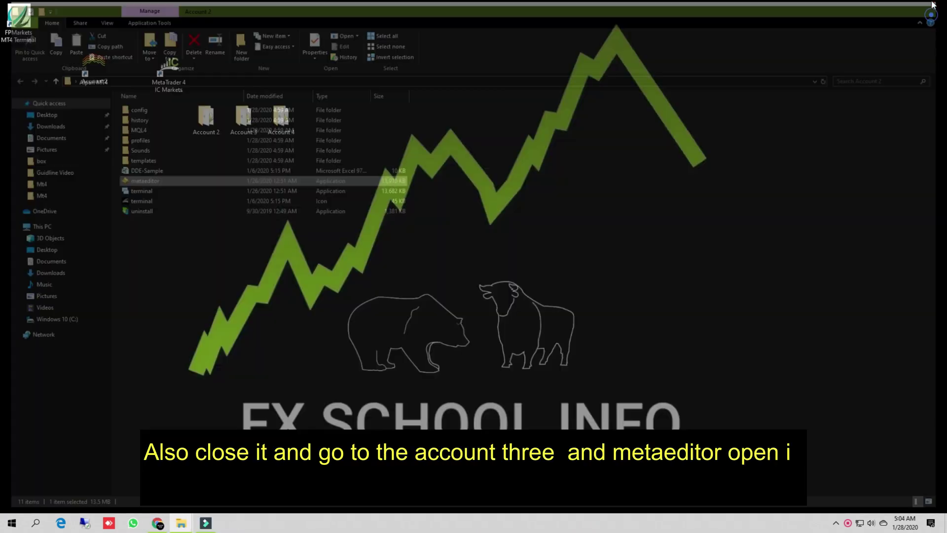
{"action": "double_click", "coordinate": [243, 115]}
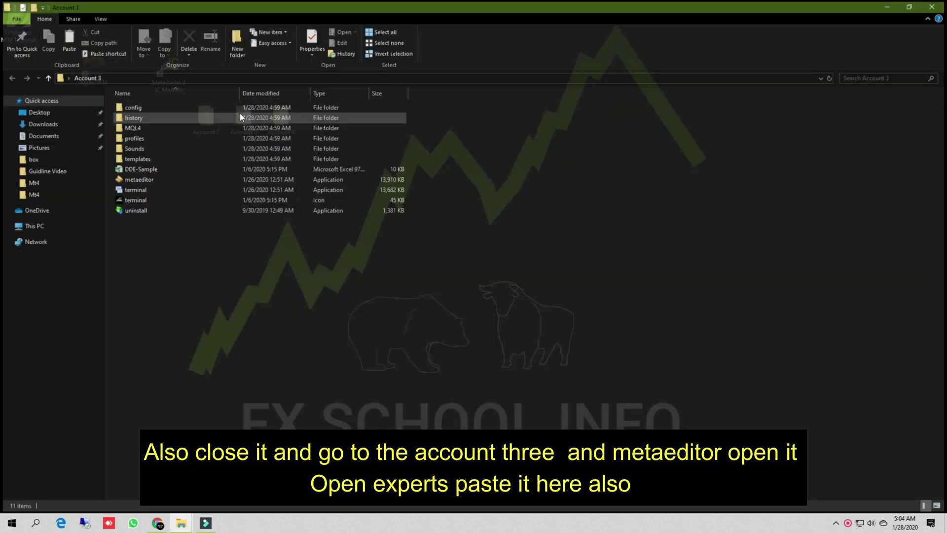
{"action": "left_click", "coordinate": [140, 181]}
{"action": "right_click", "coordinate": [140, 180]}
{"action": "left_click", "coordinate": [158, 186]}
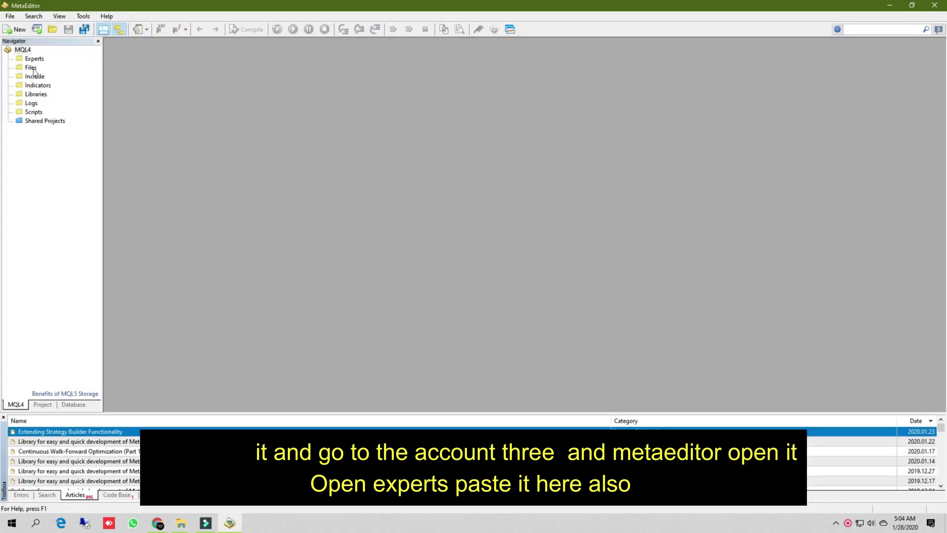
Paste the copied expert files into Account 3's MQL4 Experts folder and clear the open windows from the desktop
{"action": "right_click", "coordinate": [33, 60]}
{"action": "left_click", "coordinate": [62, 76]}
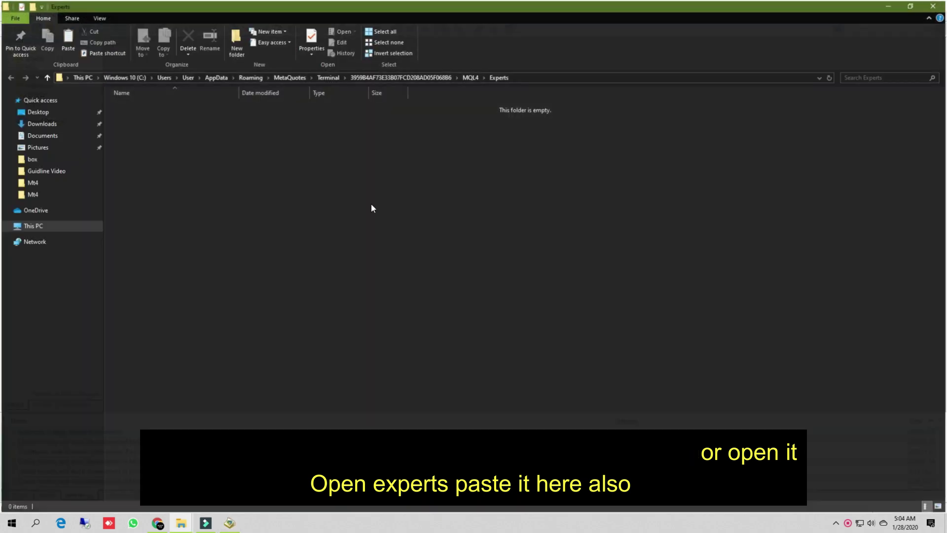
{"action": "right_click", "coordinate": [413, 277]}
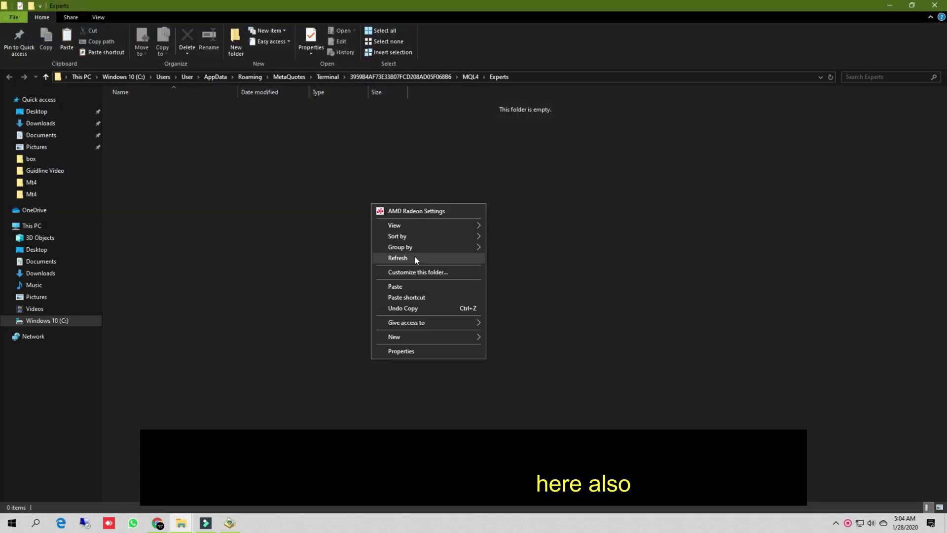
{"action": "left_click", "coordinate": [413, 281]}
{"action": "left_click", "coordinate": [935, 5]}
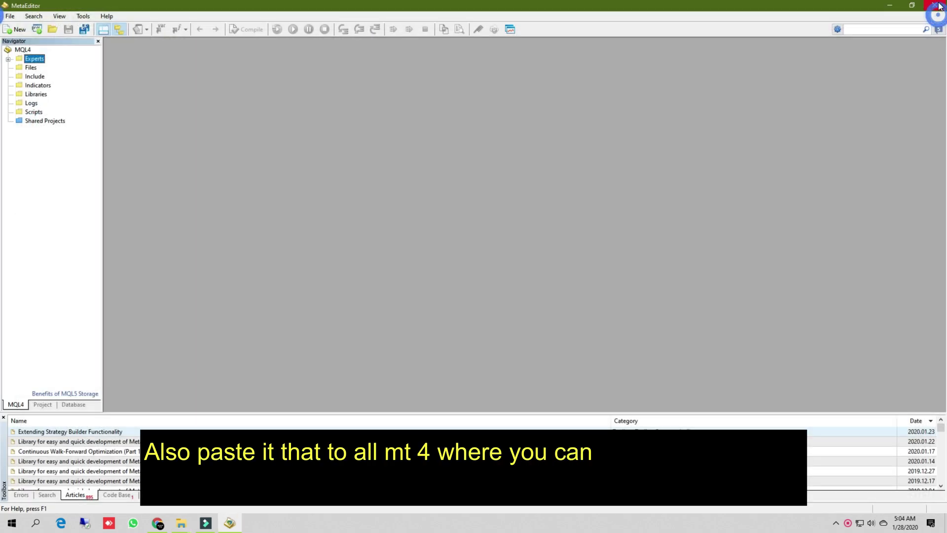
{"action": "left_click", "coordinate": [935, 5]}
{"action": "left_click", "coordinate": [890, 5]}
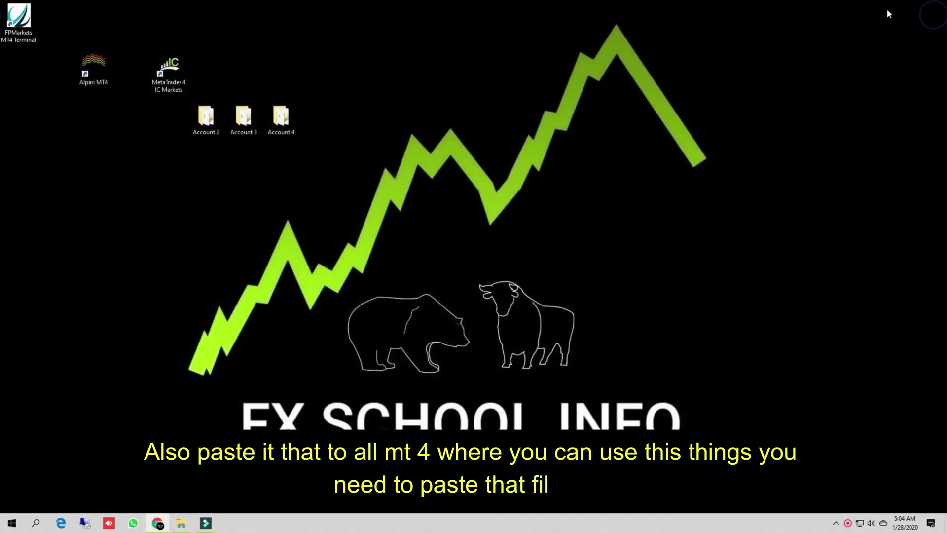
Open the MetaTrader 4 IC Markets file location, launch its metaeditor and close it again
{"action": "right_click", "coordinate": [171, 66]}
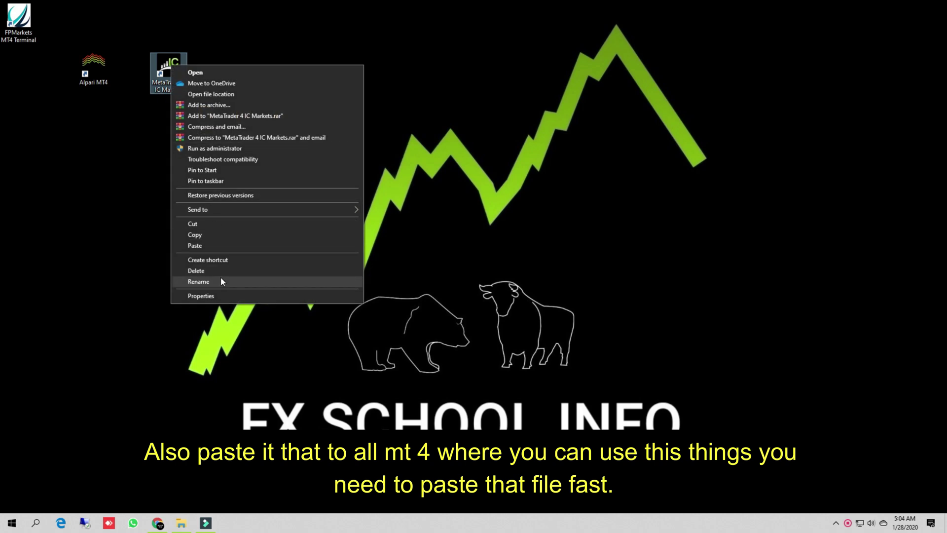
{"action": "left_click", "coordinate": [220, 95]}
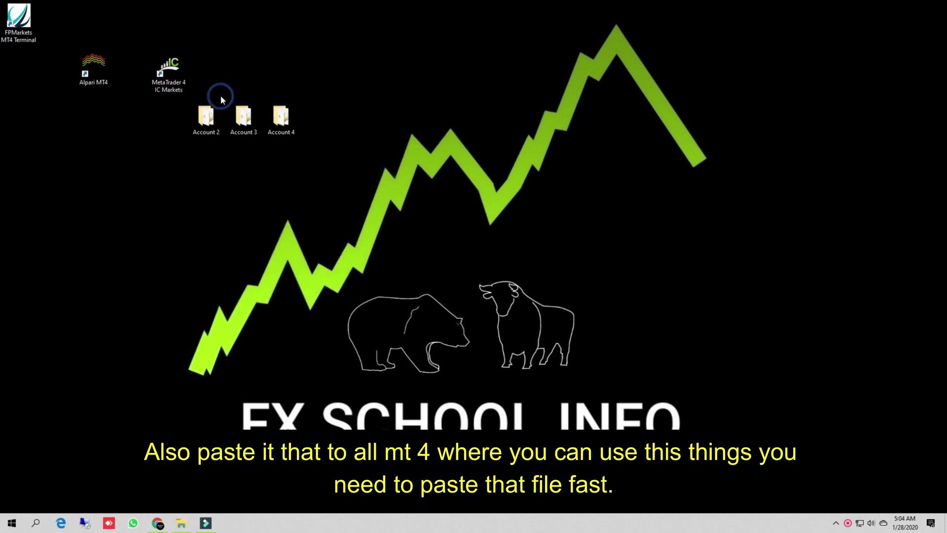
{"action": "left_click", "coordinate": [132, 179]}
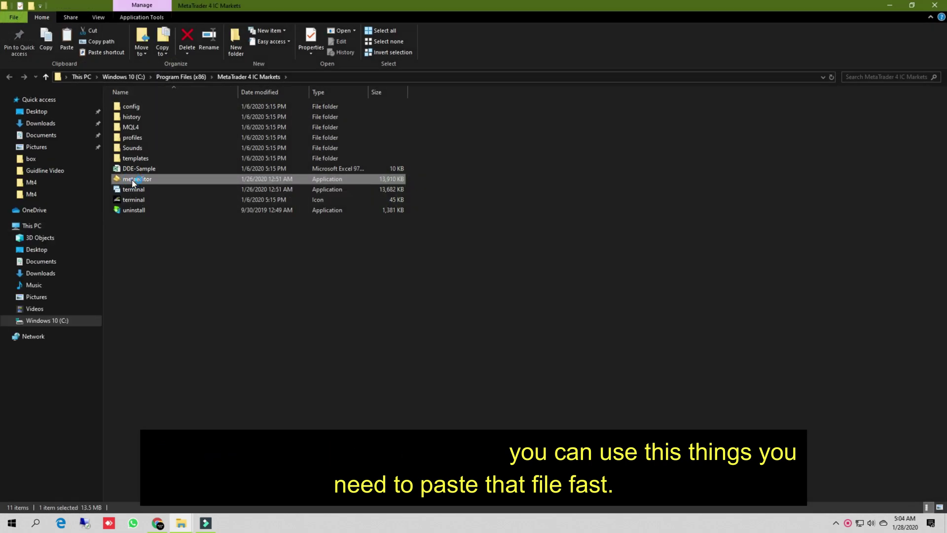
{"action": "double_click", "coordinate": [133, 180]}
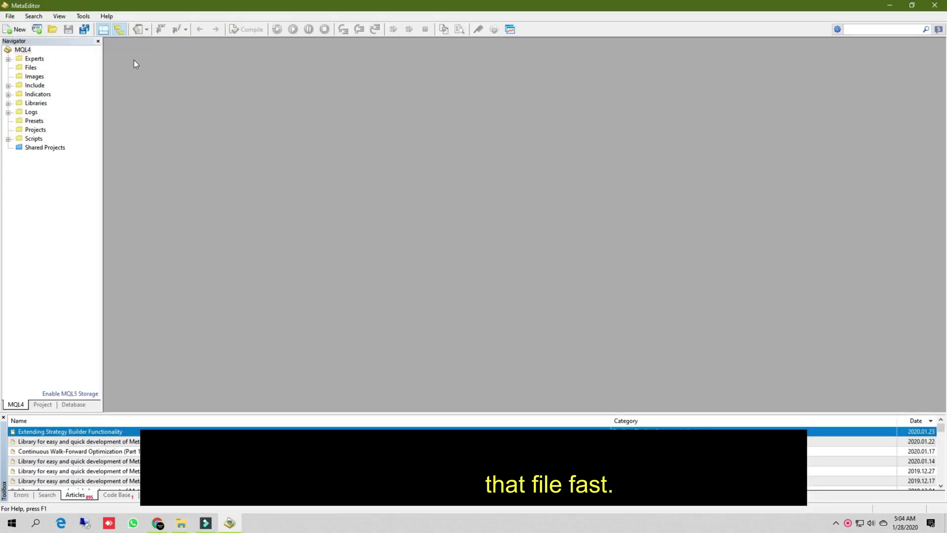
{"action": "left_click", "coordinate": [935, 5]}
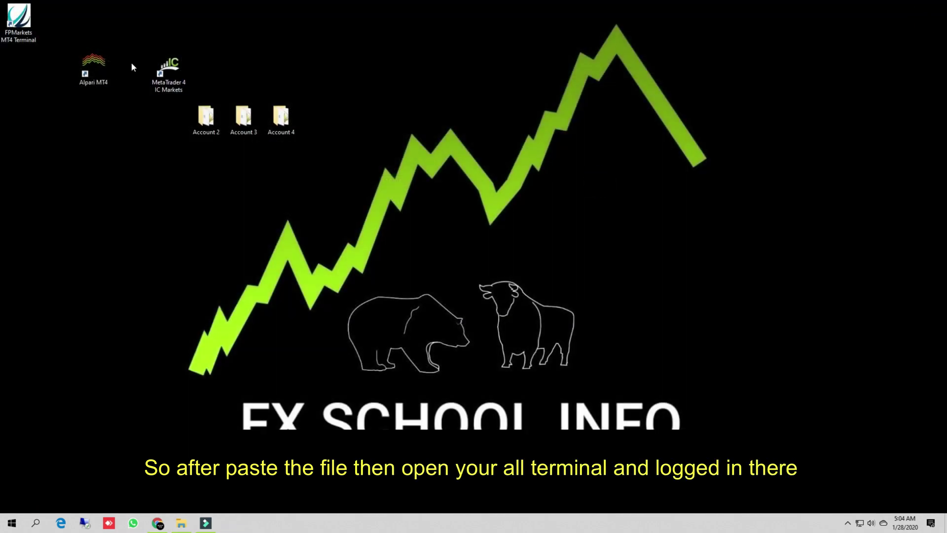
Launch the IC Markets terminal as the master account, maximize its window and minimize it
{"action": "double_click", "coordinate": [168, 67]}
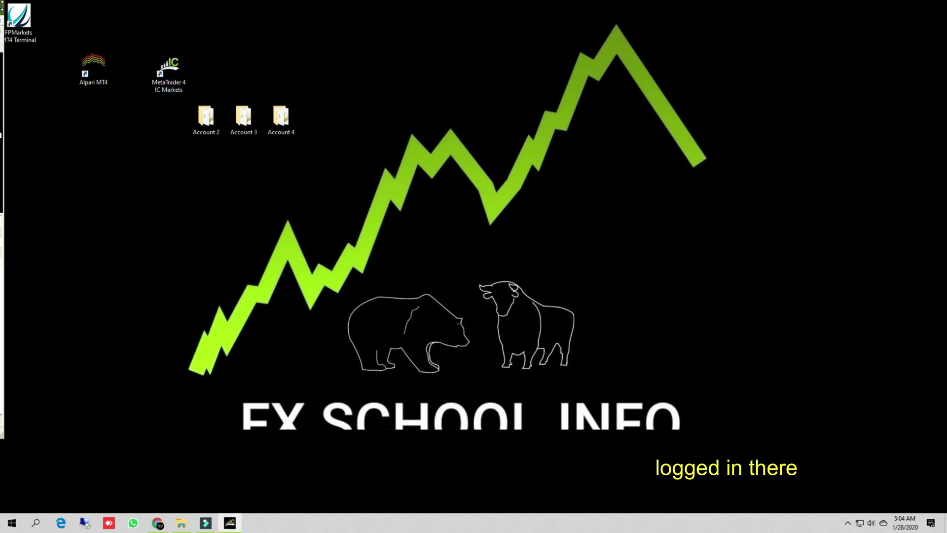
{"action": "left_click_drag", "start_coordinate": [2, 6], "coordinate": [782, 90]}
{"action": "double_click", "coordinate": [781, 89]}
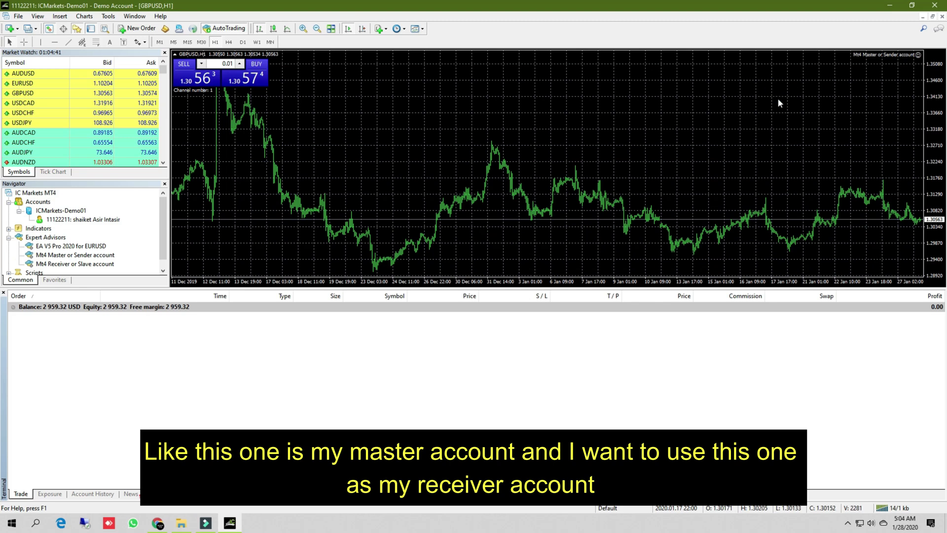
{"action": "left_click", "coordinate": [887, 6]}
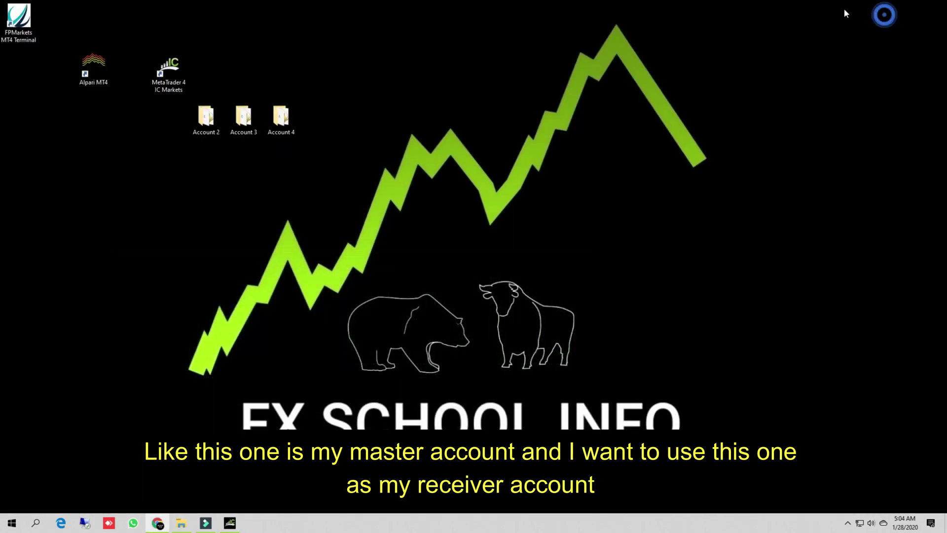
Launch the Alpari and FPMarkets terminals as receiver accounts and minimize each one
{"action": "double_click", "coordinate": [98, 61]}
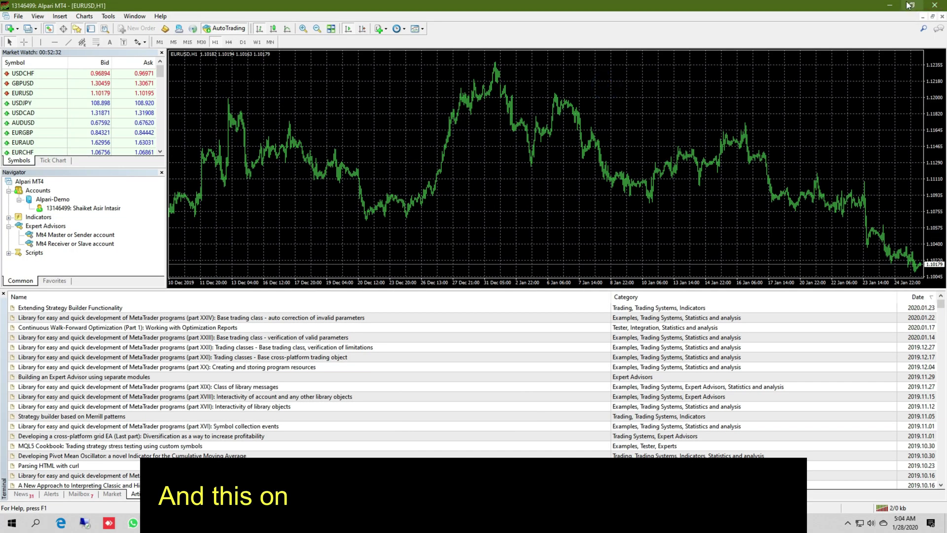
{"action": "left_click", "coordinate": [890, 5]}
{"action": "double_click", "coordinate": [20, 17]}
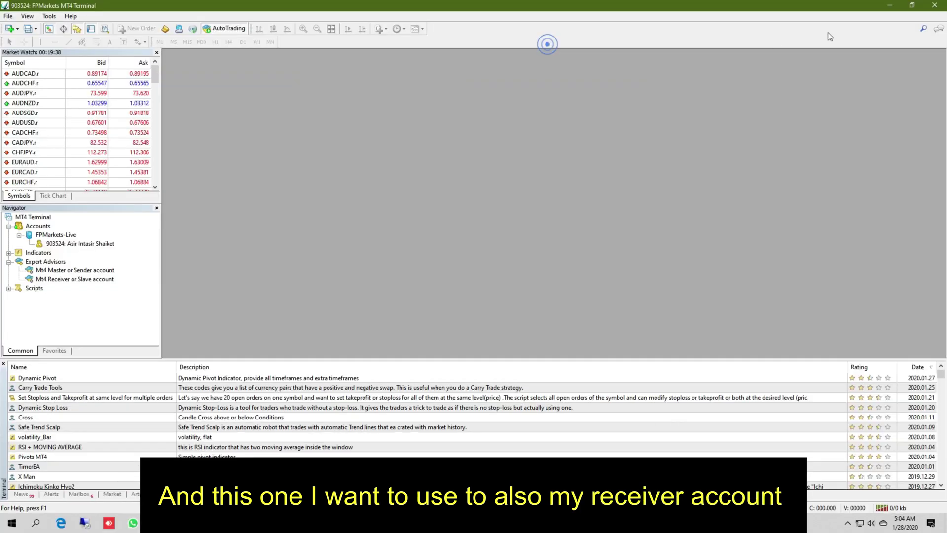
{"action": "left_click", "coordinate": [888, 7]}
Launch the terminal from the Account 2 folder, dismiss its account and login dialogs, and minimize it
{"action": "double_click", "coordinate": [206, 116]}
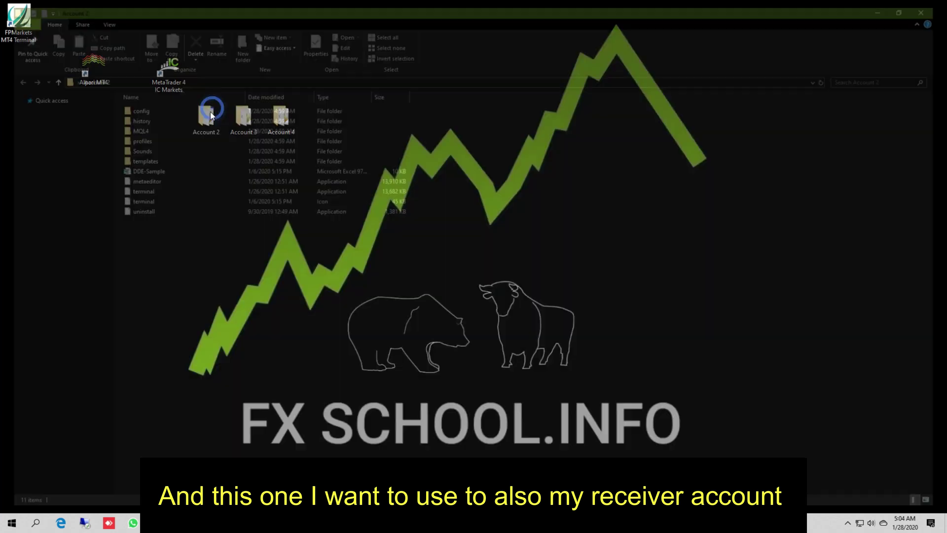
{"action": "left_click", "coordinate": [180, 254]}
{"action": "left_click", "coordinate": [147, 190]}
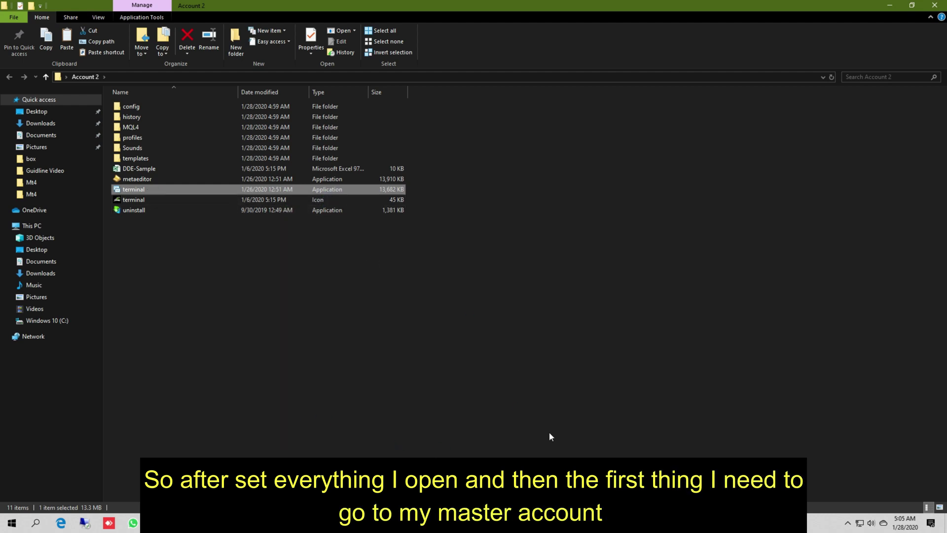
{"action": "left_click", "coordinate": [887, 7]}
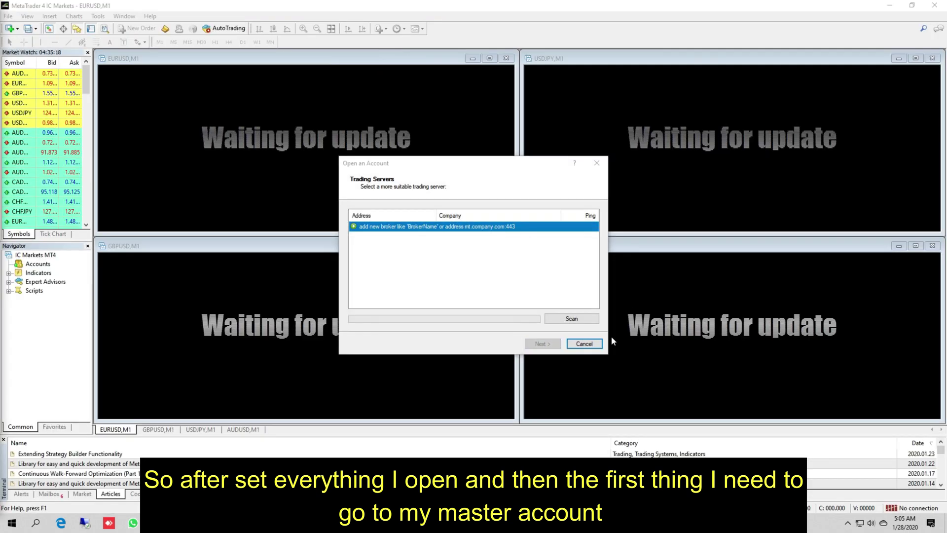
{"action": "left_click", "coordinate": [585, 343]}
{"action": "left_click", "coordinate": [225, 186]}
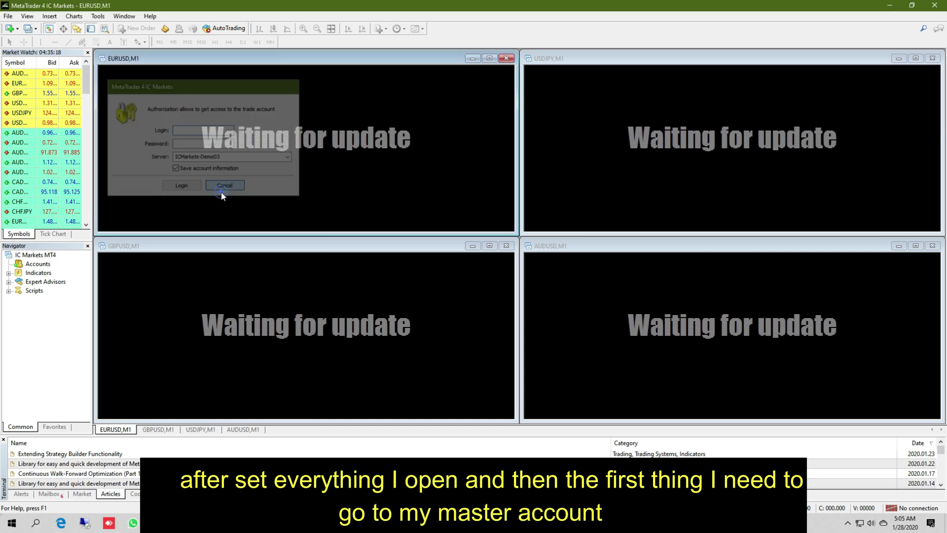
{"action": "left_click", "coordinate": [891, 7]}
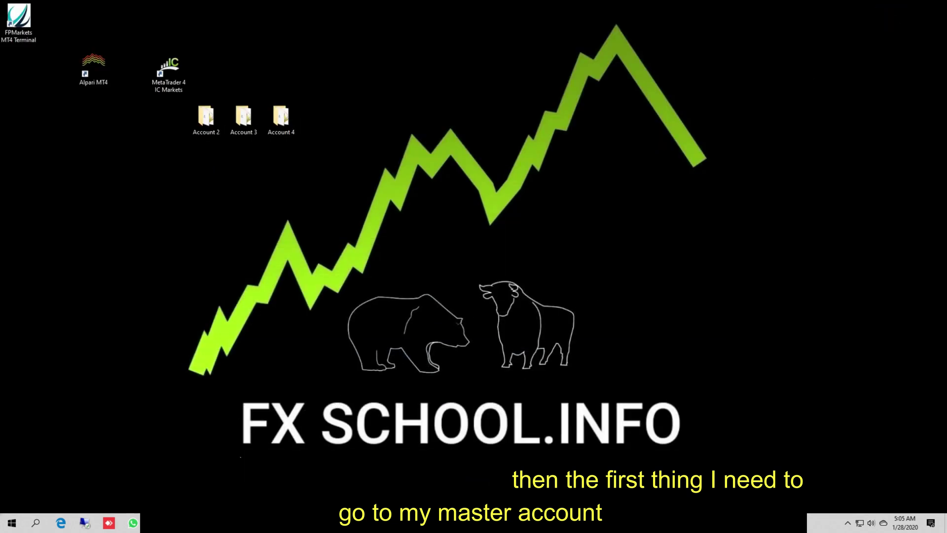
Reattach the Mt4 Master or Sender account expert to IC Markets' GBPUSD,H1 chart, allowing DLL imports and modification of Signals settings
{"action": "key", "text": "alt+Tab"}
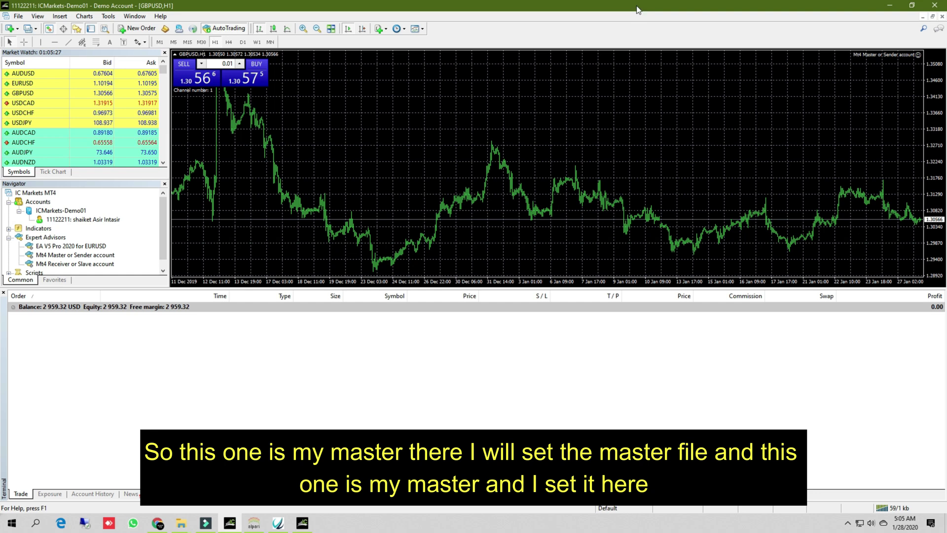
{"action": "double_click", "coordinate": [79, 260]}
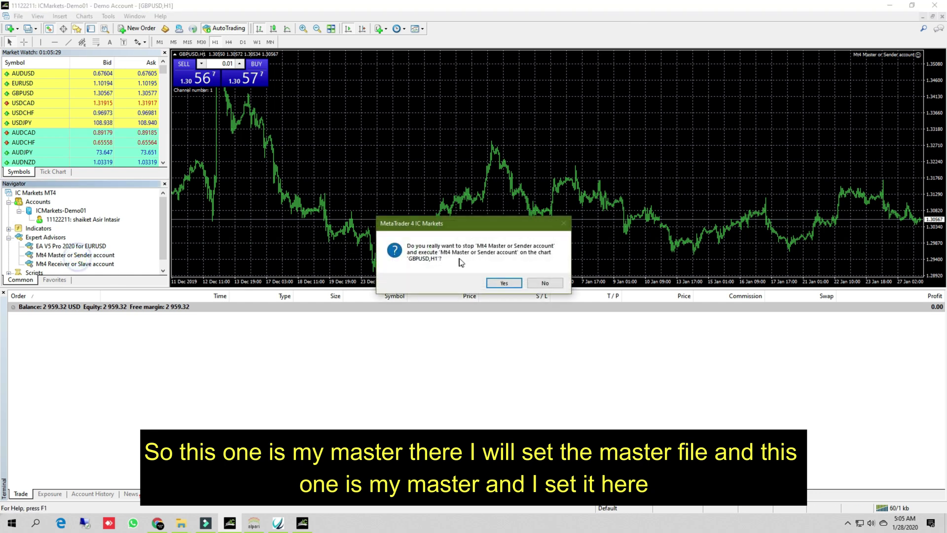
{"action": "left_click", "coordinate": [503, 283]}
{"action": "left_click", "coordinate": [455, 188]}
{"action": "left_click", "coordinate": [450, 211]}
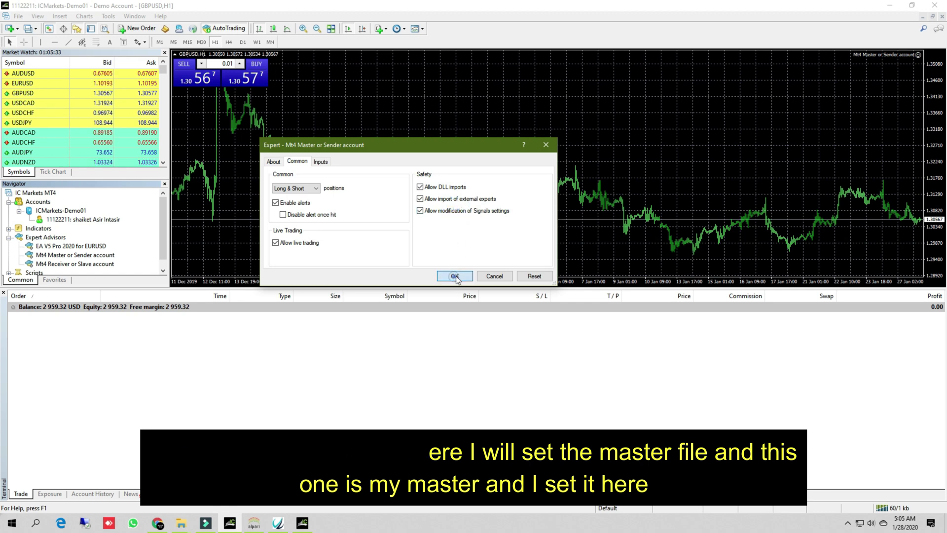
{"action": "left_click", "coordinate": [455, 276]}
Tile IC Markets and Alpari side by side and attach the Mt4 Receiver or Slave account expert to Alpari's EURUSD,H1 chart
{"action": "left_click_drag", "start_coordinate": [498, 9], "coordinate": [0, 66]}
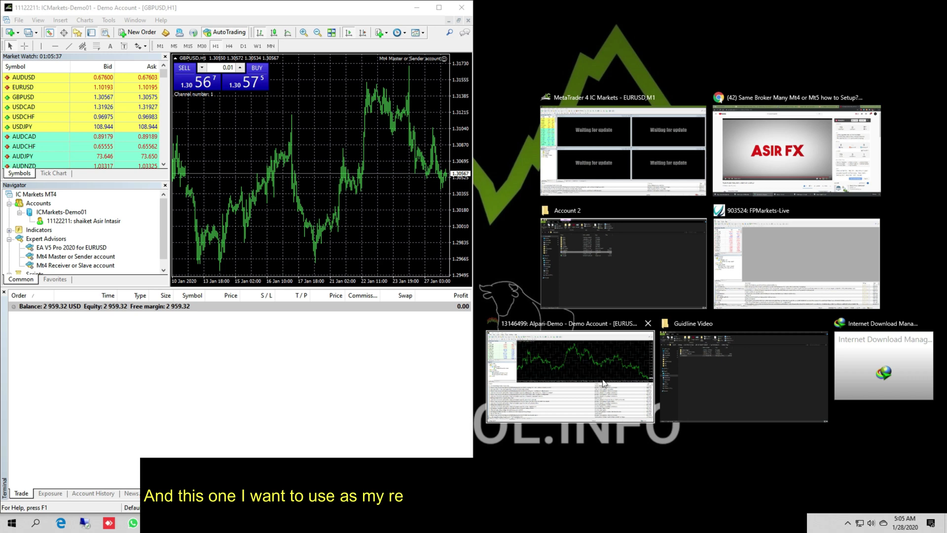
{"action": "left_click", "coordinate": [603, 384]}
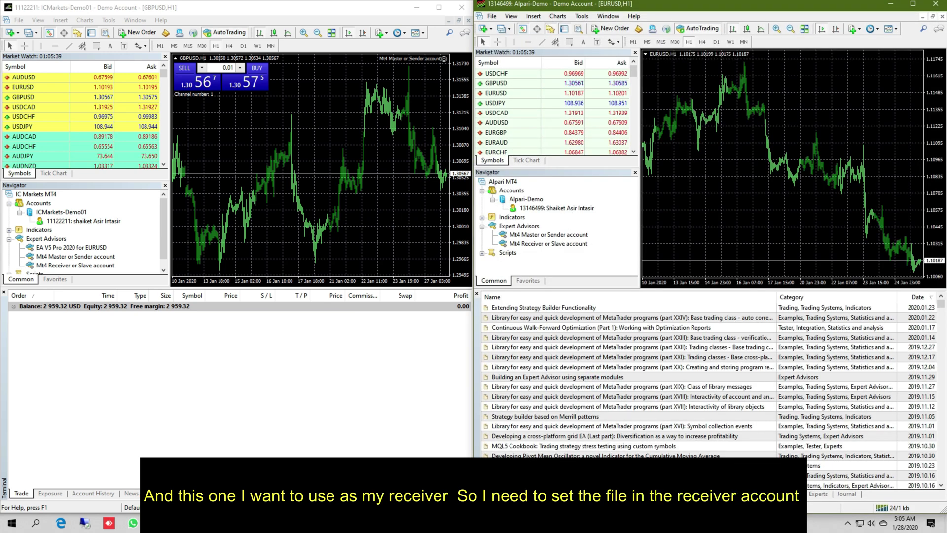
{"action": "double_click", "coordinate": [551, 245]}
{"action": "left_click", "coordinate": [788, 360]}
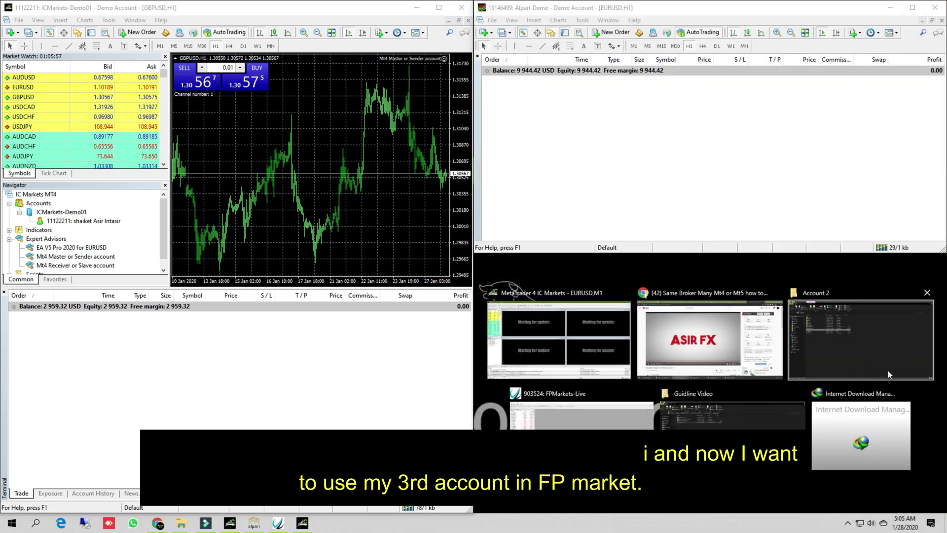
Tile FPMarkets beneath Alpari, shrink its terminal pane to the Trade list and enlarge its Market Watch
{"action": "left_click", "coordinate": [582, 414]}
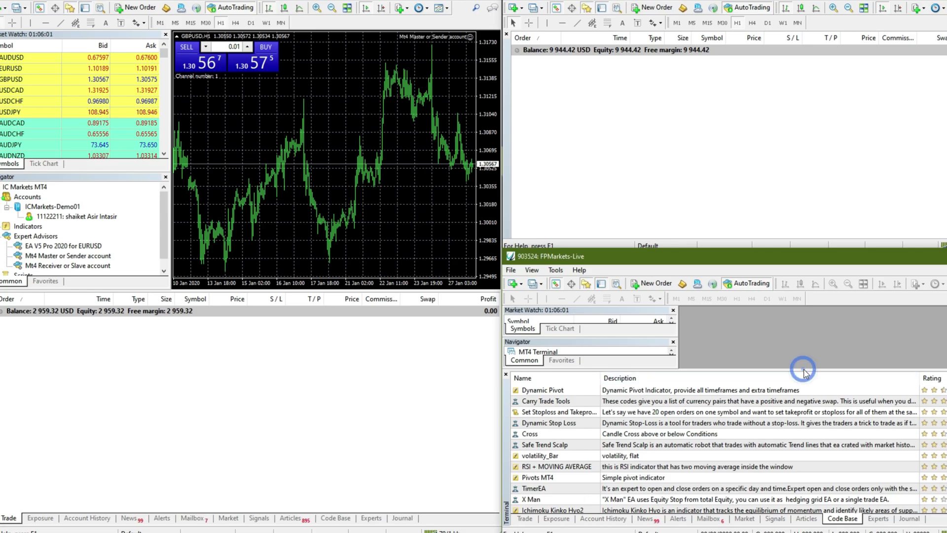
{"action": "left_click_drag", "start_coordinate": [804, 370], "coordinate": [800, 427]}
{"action": "left_click", "coordinate": [523, 519]}
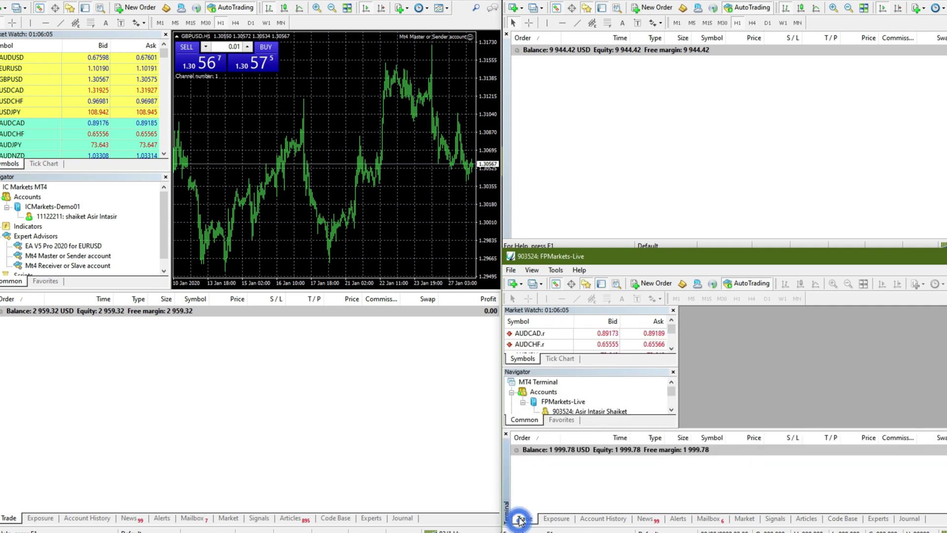
{"action": "left_click_drag", "start_coordinate": [616, 367], "coordinate": [621, 395]}
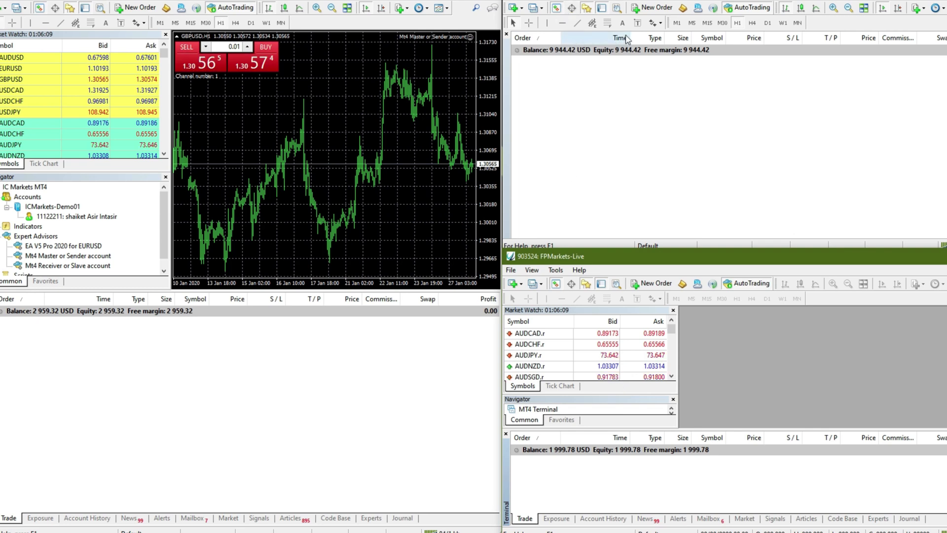
Shrink Alpari's Trade list to uncover its chart and resize its Market Watch to make room for the Navigator
{"action": "left_click_drag", "start_coordinate": [776, 31], "coordinate": [735, 117]}
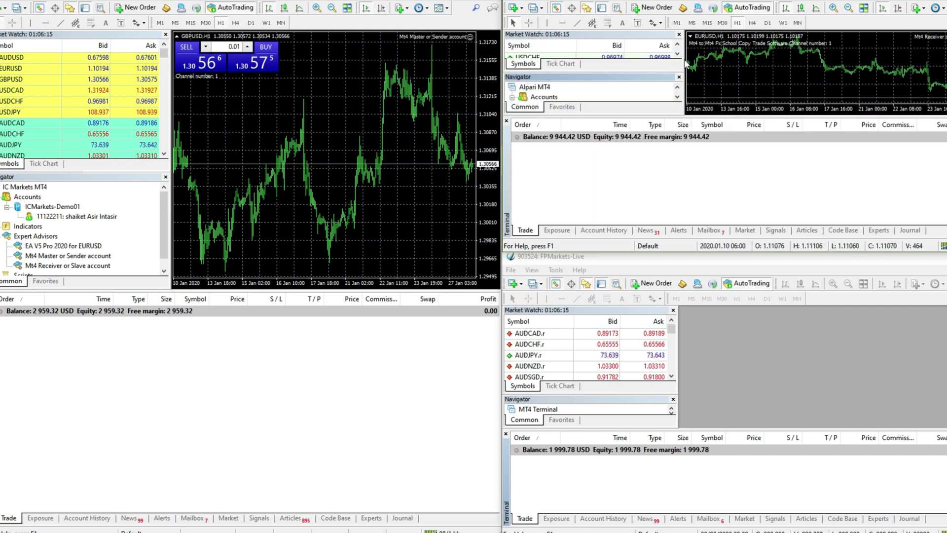
{"action": "left_click_drag", "start_coordinate": [646, 72], "coordinate": [650, 105]}
{"action": "left_click", "coordinate": [538, 58]}
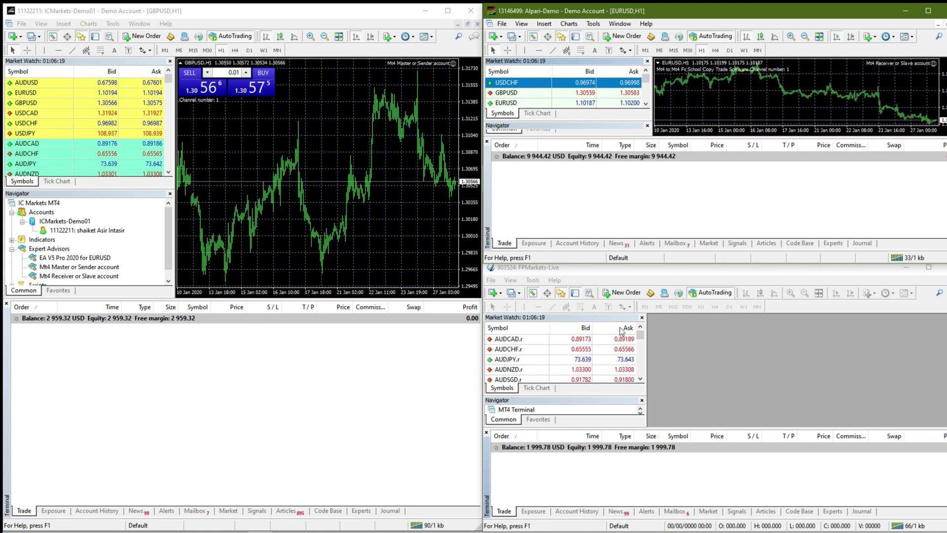
{"action": "left_click", "coordinate": [523, 359]}
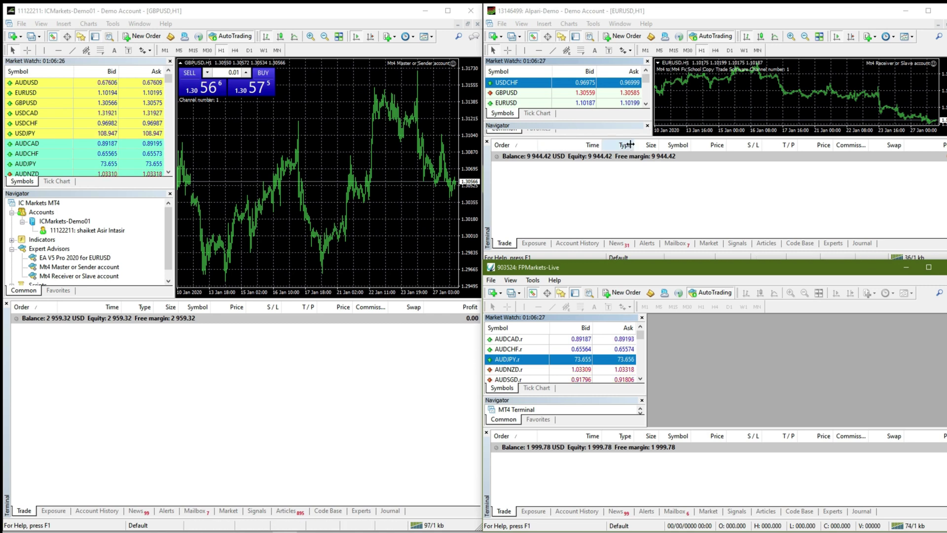
{"action": "left_click_drag", "start_coordinate": [636, 120], "coordinate": [636, 83]}
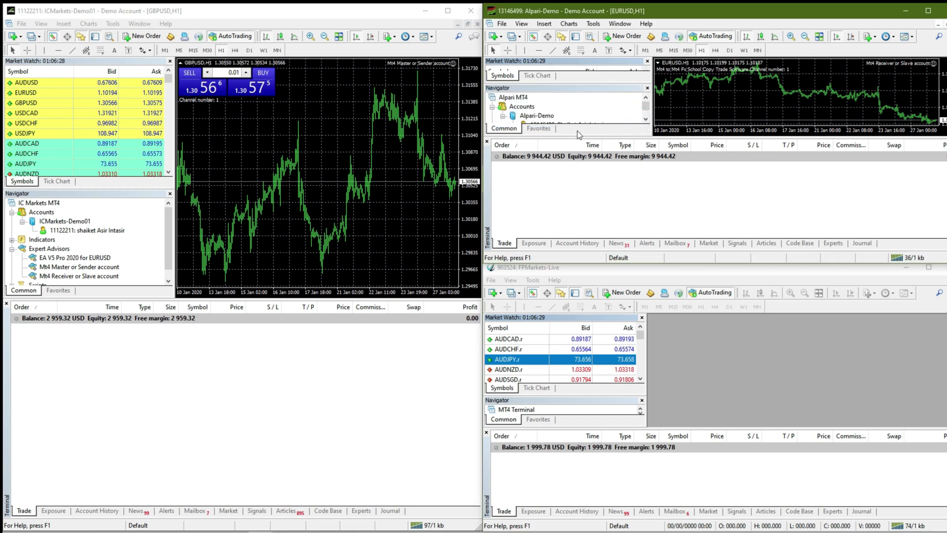
Enlarge Alpari's chart area and Navigator, and reattach the Mt4 Receiver or Slave account expert to its EURUSD,H1 chart, allowing DLL imports
{"action": "left_click_drag", "start_coordinate": [687, 155], "coordinate": [686, 170]}
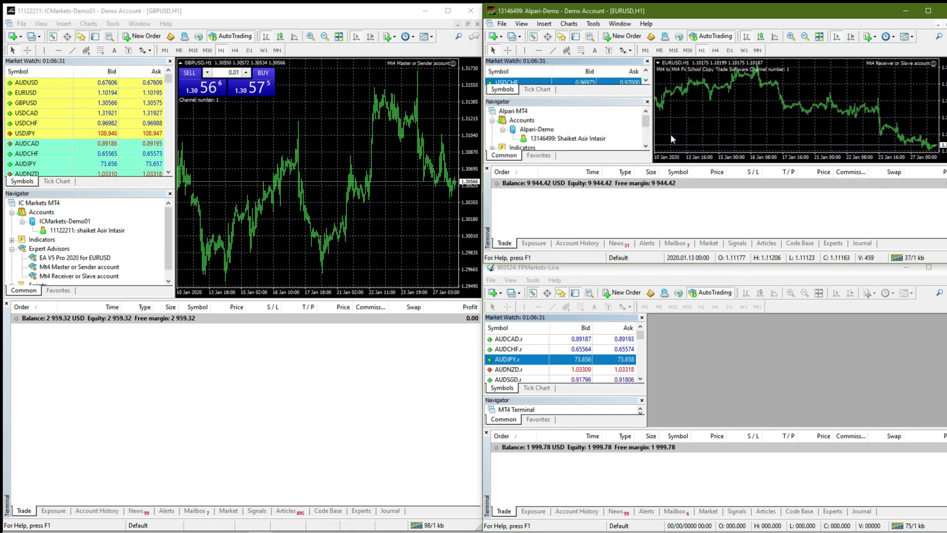
{"action": "scroll", "coordinate": [596, 141], "scroll_direction": "down", "scroll_amount": 2}
{"action": "left_click", "coordinate": [560, 130]}
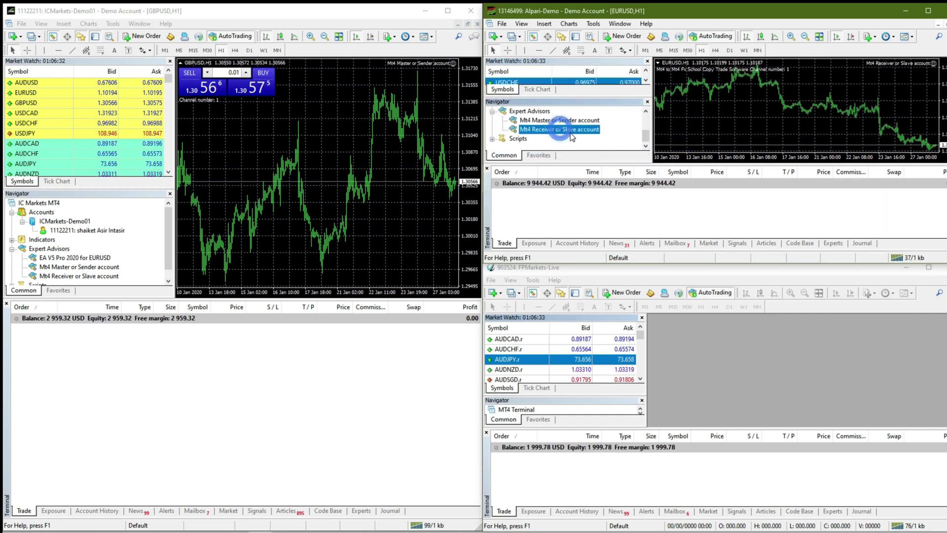
{"action": "double_click", "coordinate": [569, 129]}
{"action": "left_click", "coordinate": [513, 294]}
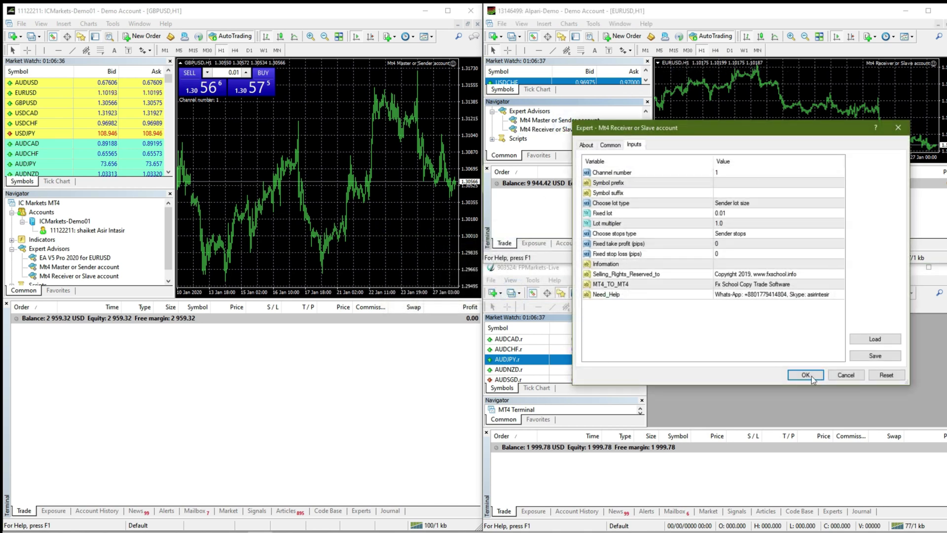
{"action": "left_click", "coordinate": [612, 146]}
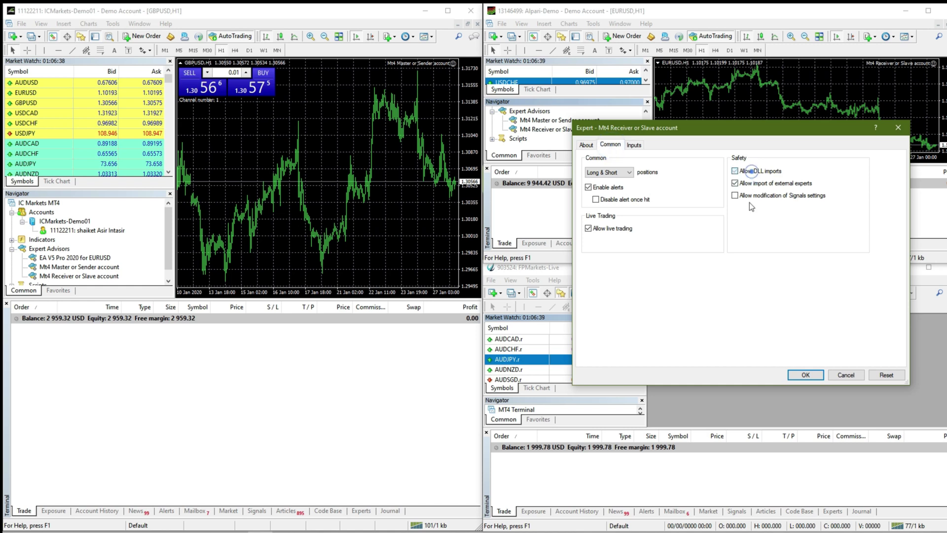
{"action": "left_click", "coordinate": [634, 145]}
{"action": "left_click", "coordinate": [806, 375]}
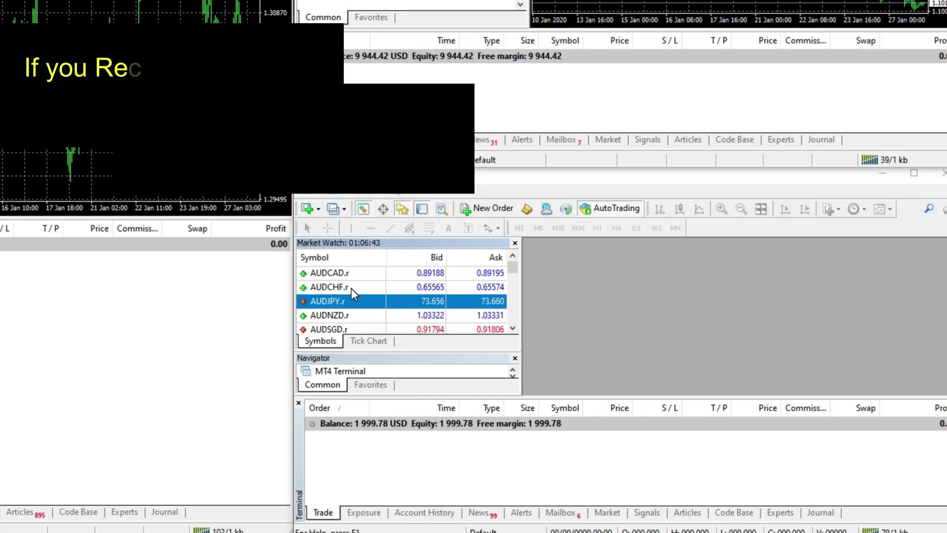
Open the AUDCAD.r chart in FPMarkets and maximize it within the terminal
{"action": "right_click", "coordinate": [327, 272]}
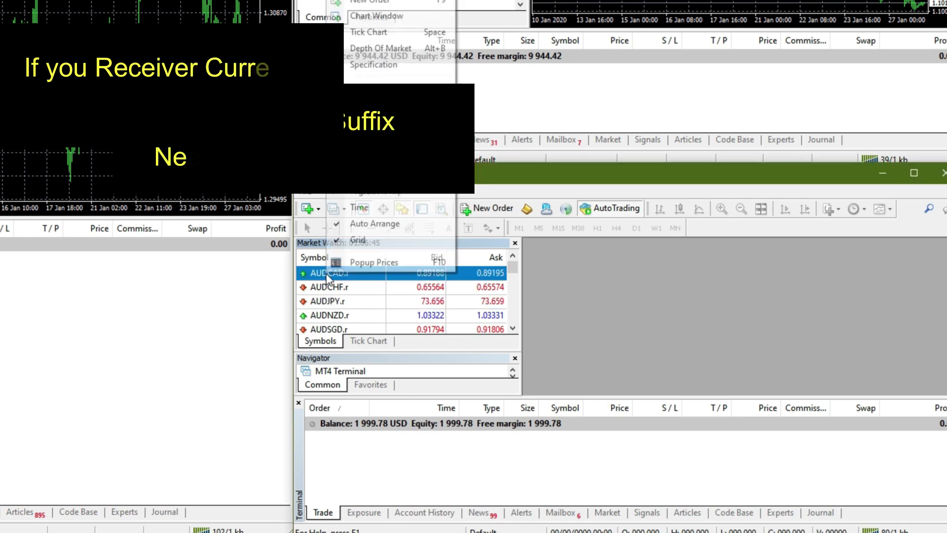
{"action": "left_click", "coordinate": [408, 18]}
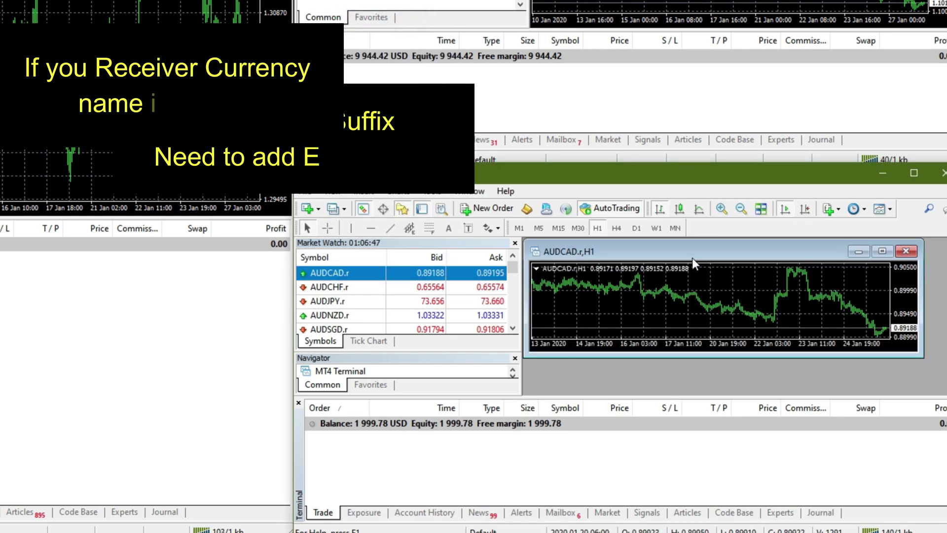
{"action": "double_click", "coordinate": [691, 258]}
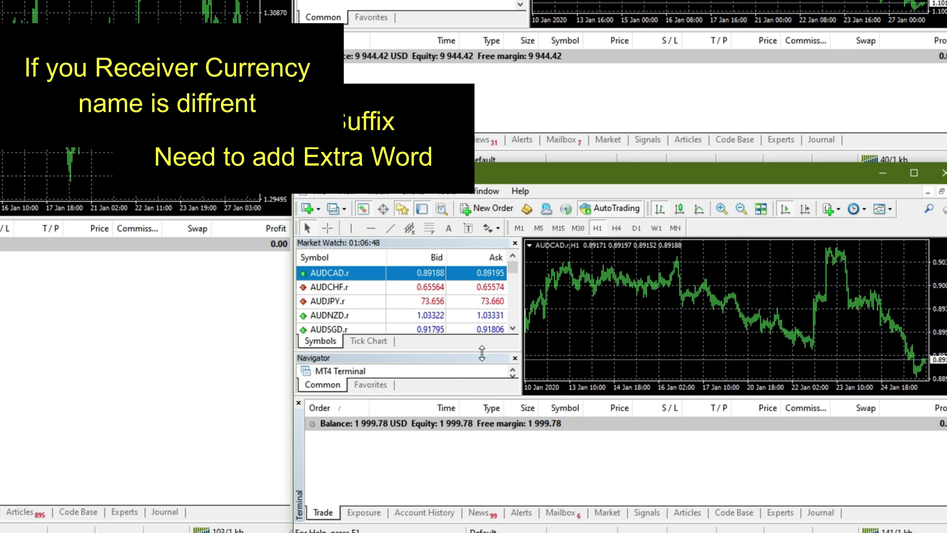
Attach the Mt4 Receiver or Slave account expert to FPMarkets' AUDCAD.r chart with symbol suffix .r, DLL imports and modification of Signals settings allowed
{"action": "left_click_drag", "start_coordinate": [479, 351], "coordinate": [476, 302]}
{"action": "scroll", "coordinate": [423, 368], "scroll_direction": "down", "scroll_amount": 2}
{"action": "scroll", "coordinate": [423, 367], "scroll_direction": "down", "scroll_amount": 1}
{"action": "double_click", "coordinate": [404, 347]}
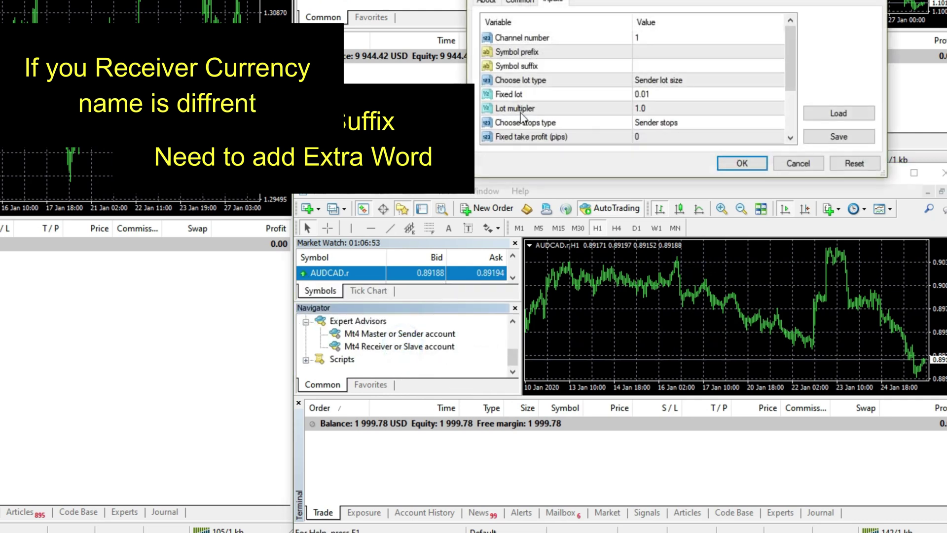
{"action": "left_click", "coordinate": [656, 66]}
{"action": "left_click", "coordinate": [656, 63]}
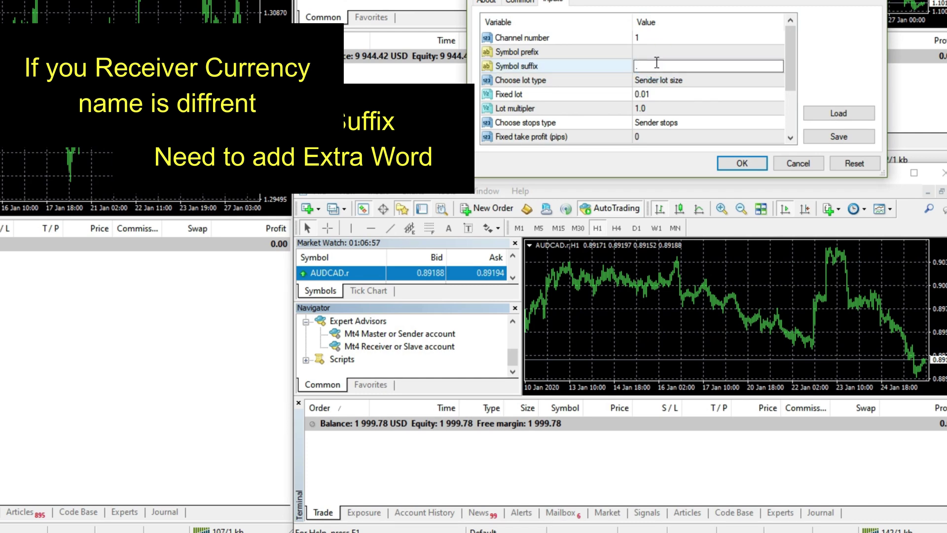
{"action": "left_click", "coordinate": [522, 3]}
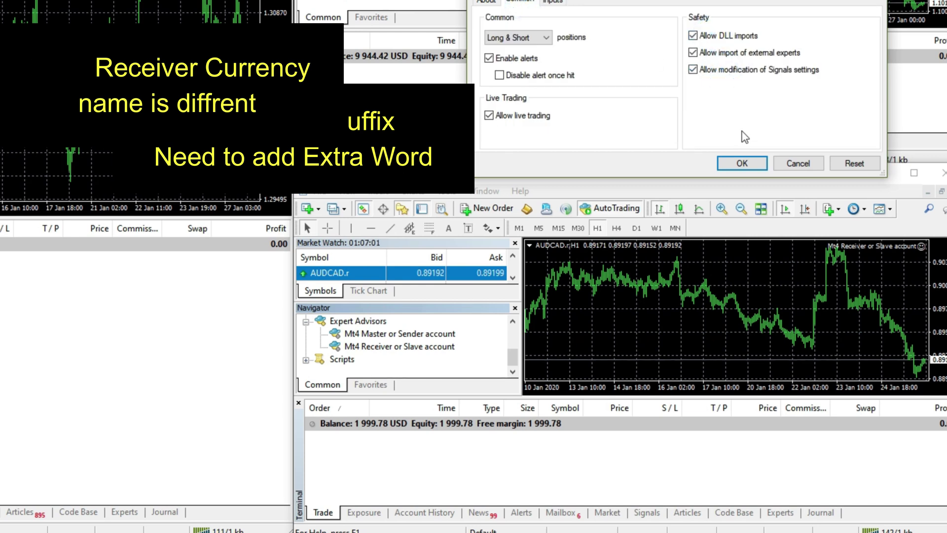
{"action": "left_click", "coordinate": [742, 162]}
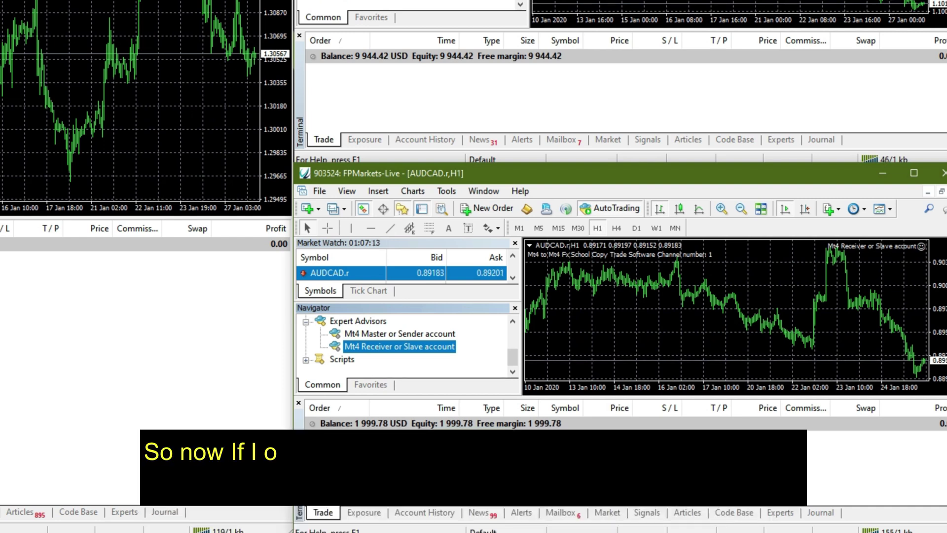
Test copying with a 0.01-lot GBPUSD buy in IC Markets, checking the Alpari and FPMarkets trade lists before closing the master trade
{"action": "left_click", "coordinate": [6, 4]}
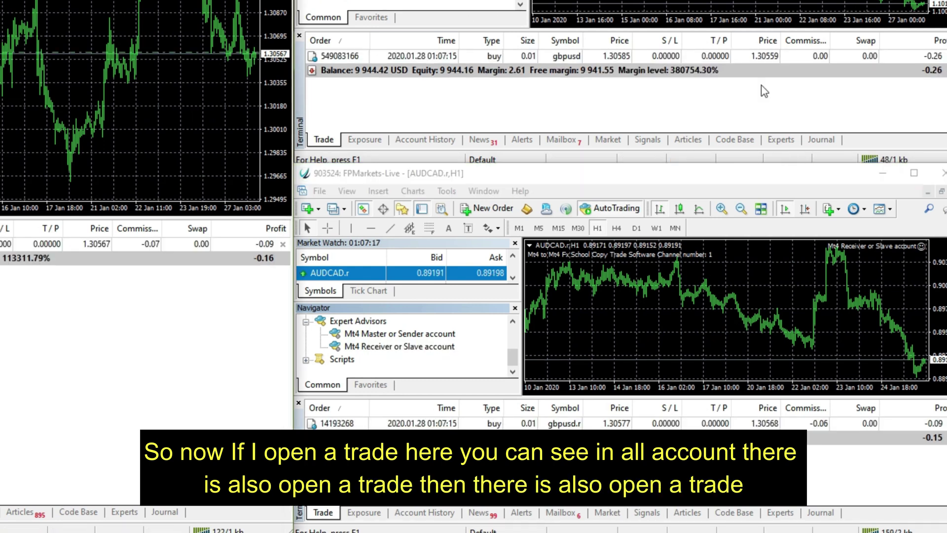
{"action": "left_click", "coordinate": [678, 55]}
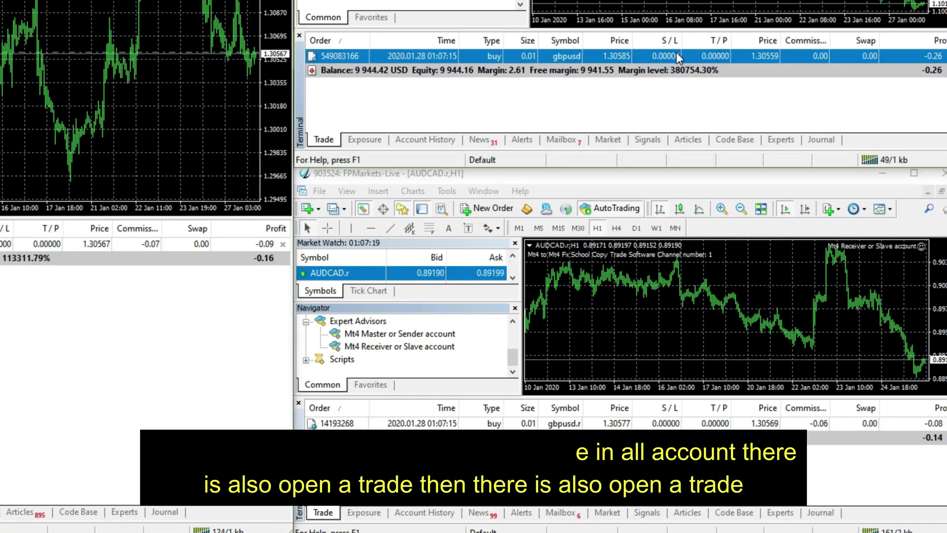
{"action": "left_click", "coordinate": [562, 424]}
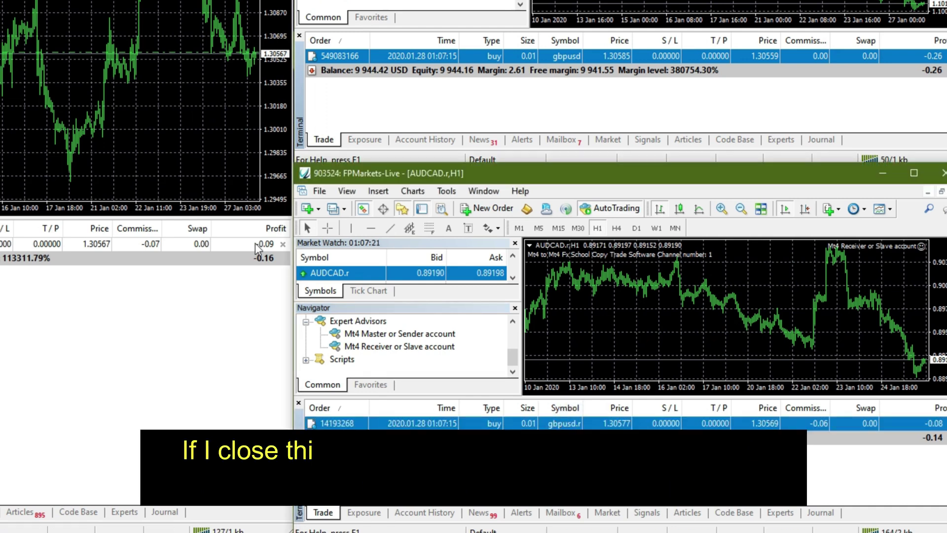
{"action": "left_click", "coordinate": [282, 244]}
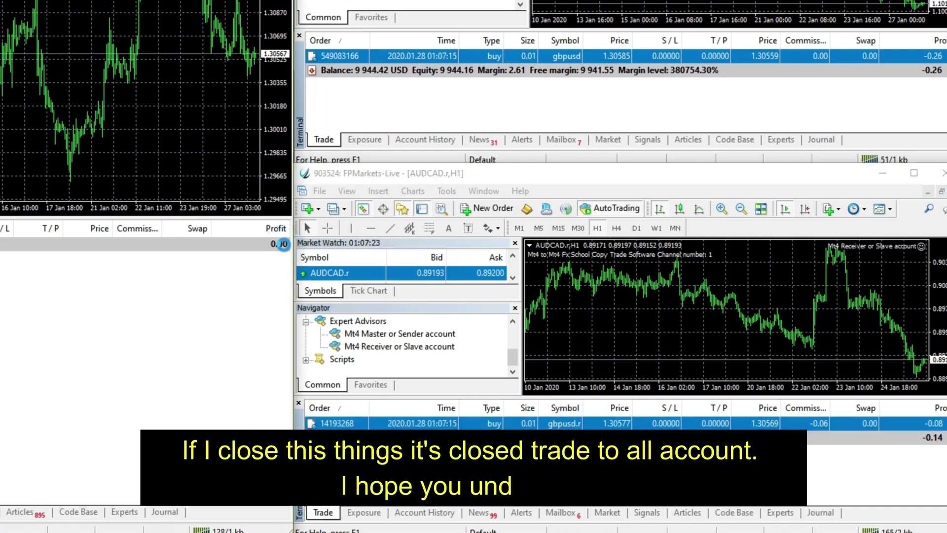